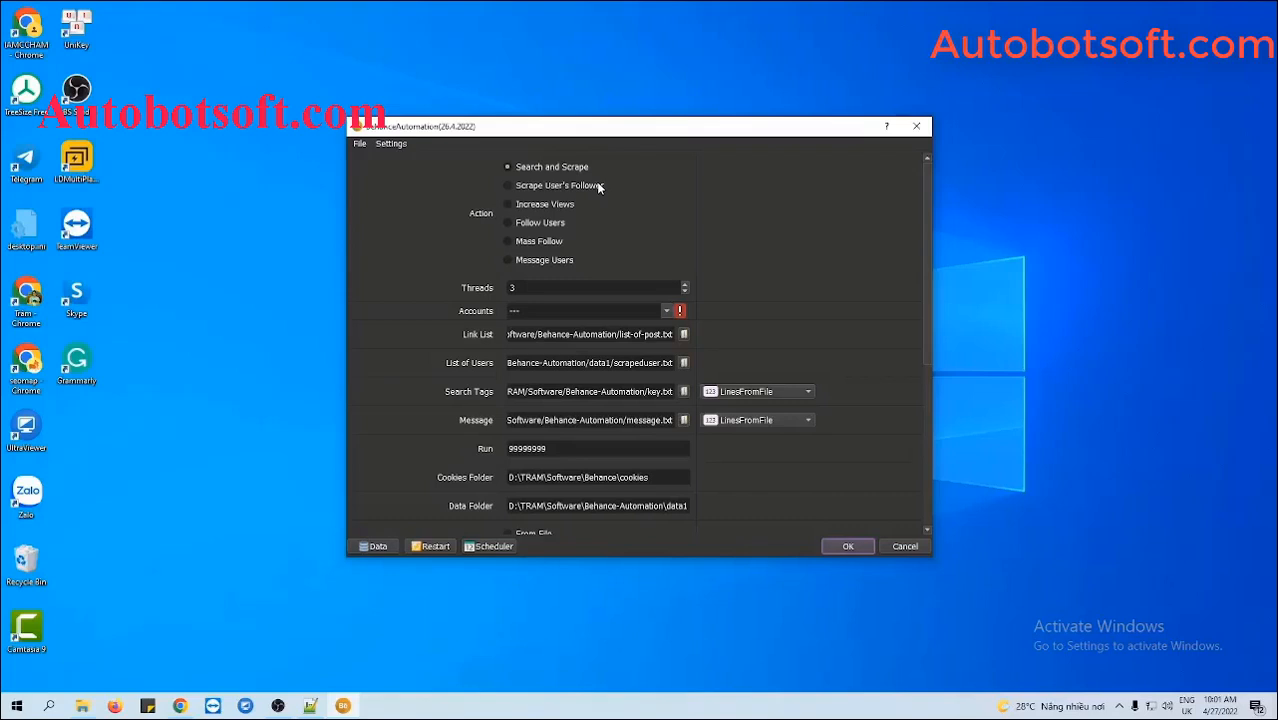
- Switch the action to Increase Views and open the Database Manager with the Data button
click(509, 204)
click(376, 546)
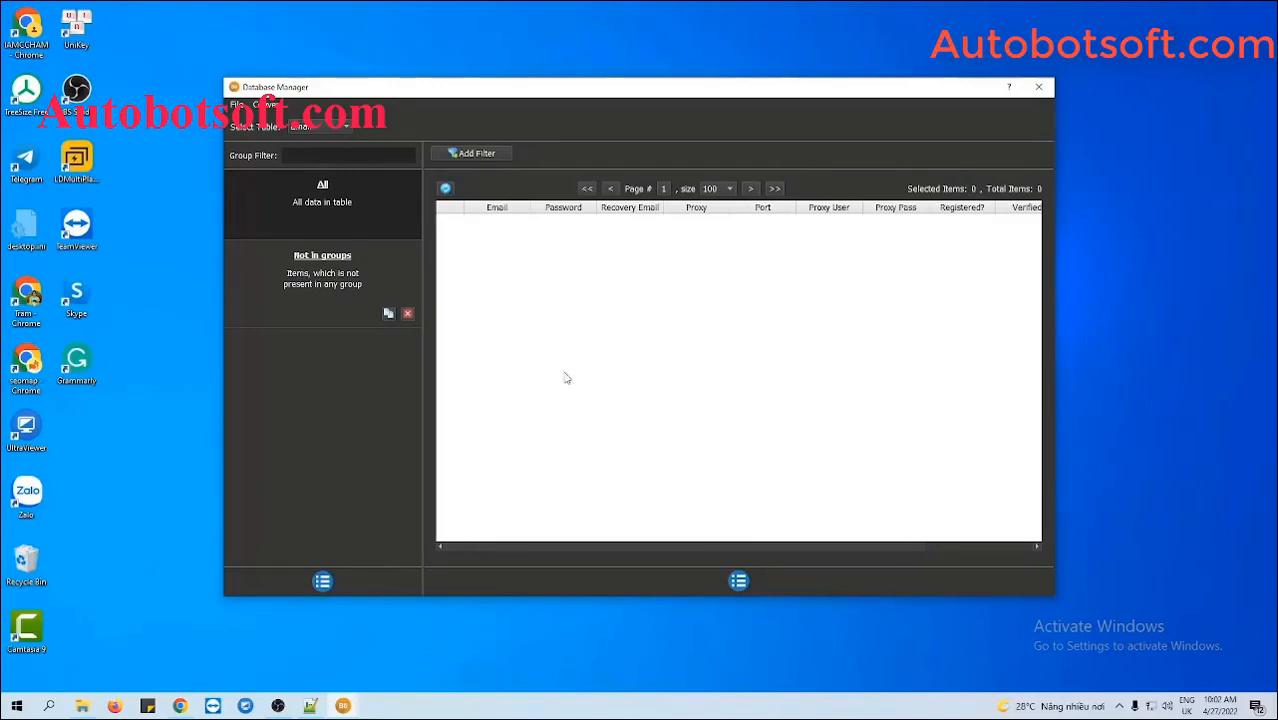
- Add an account group named 'Tutorial' and select it in the group list
click(323, 581)
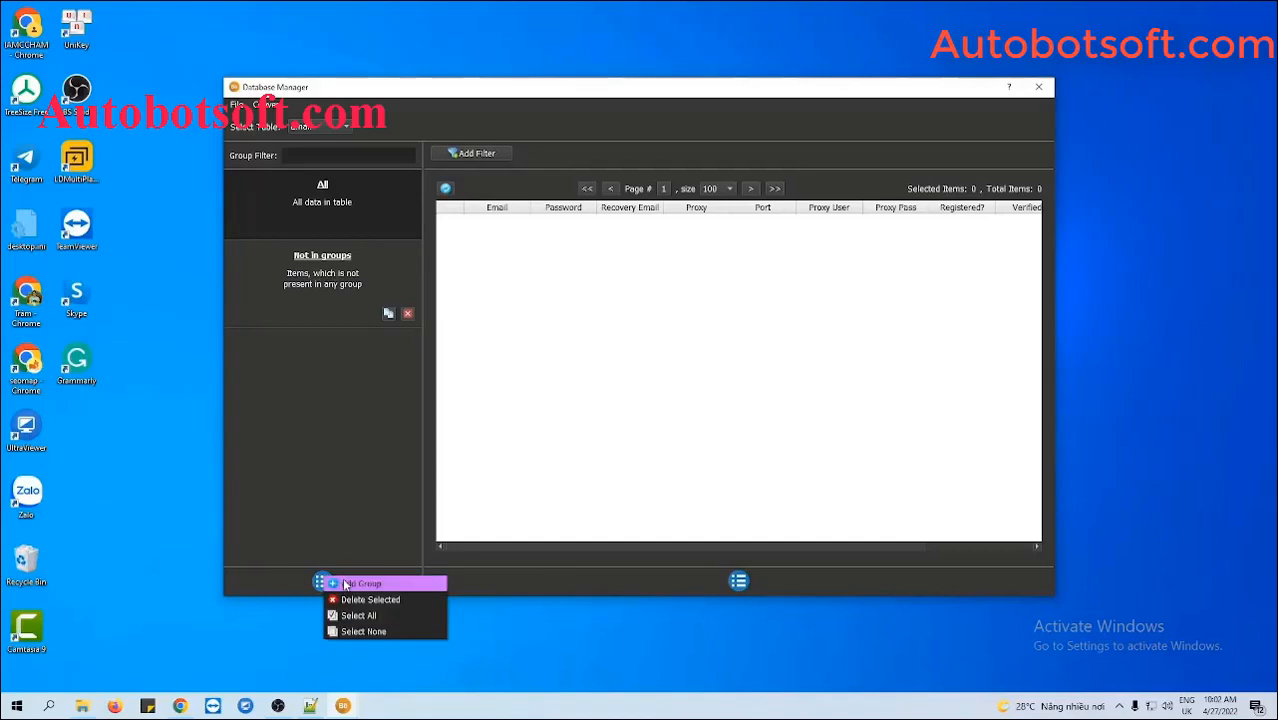
click(355, 583)
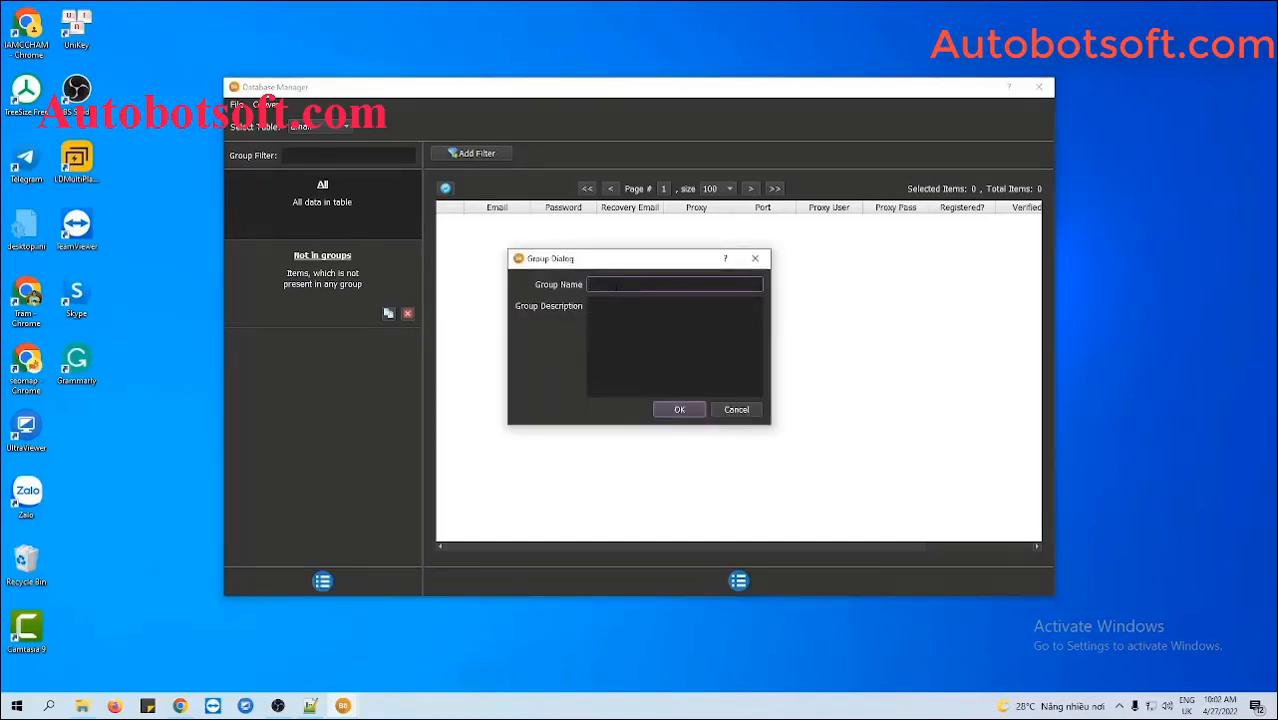
text(Tutorial)
click(667, 409)
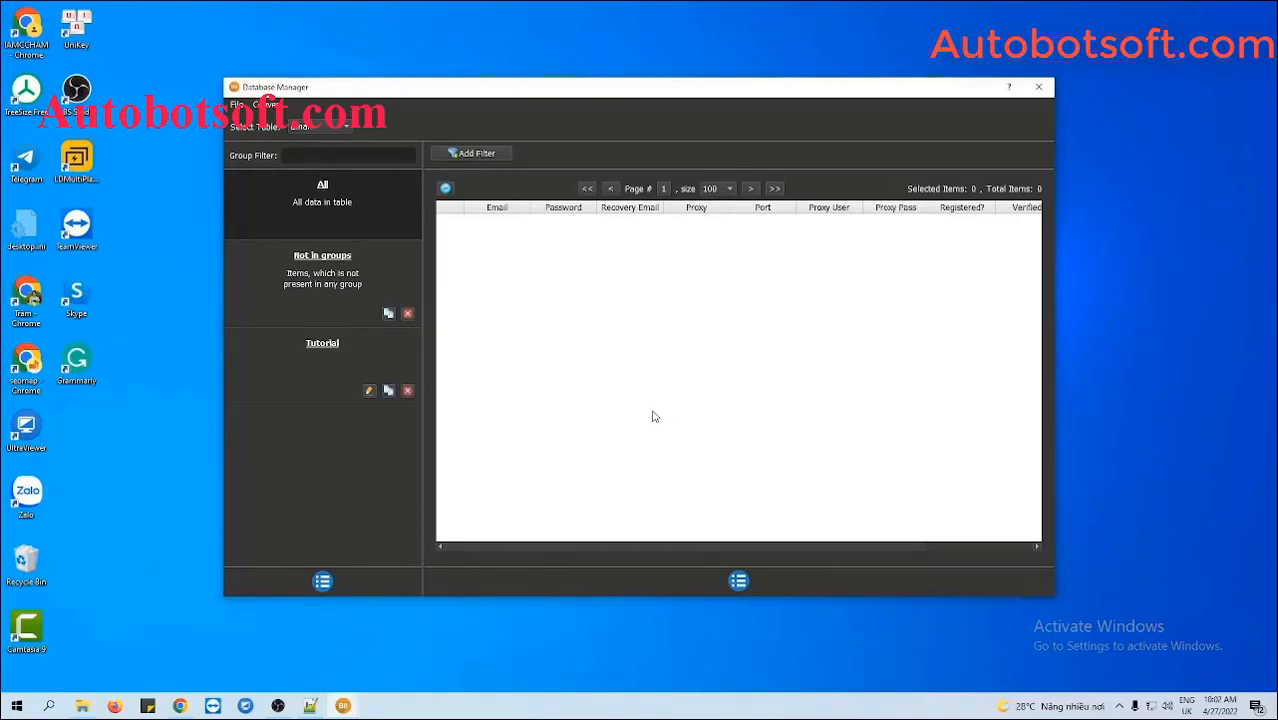
click(336, 357)
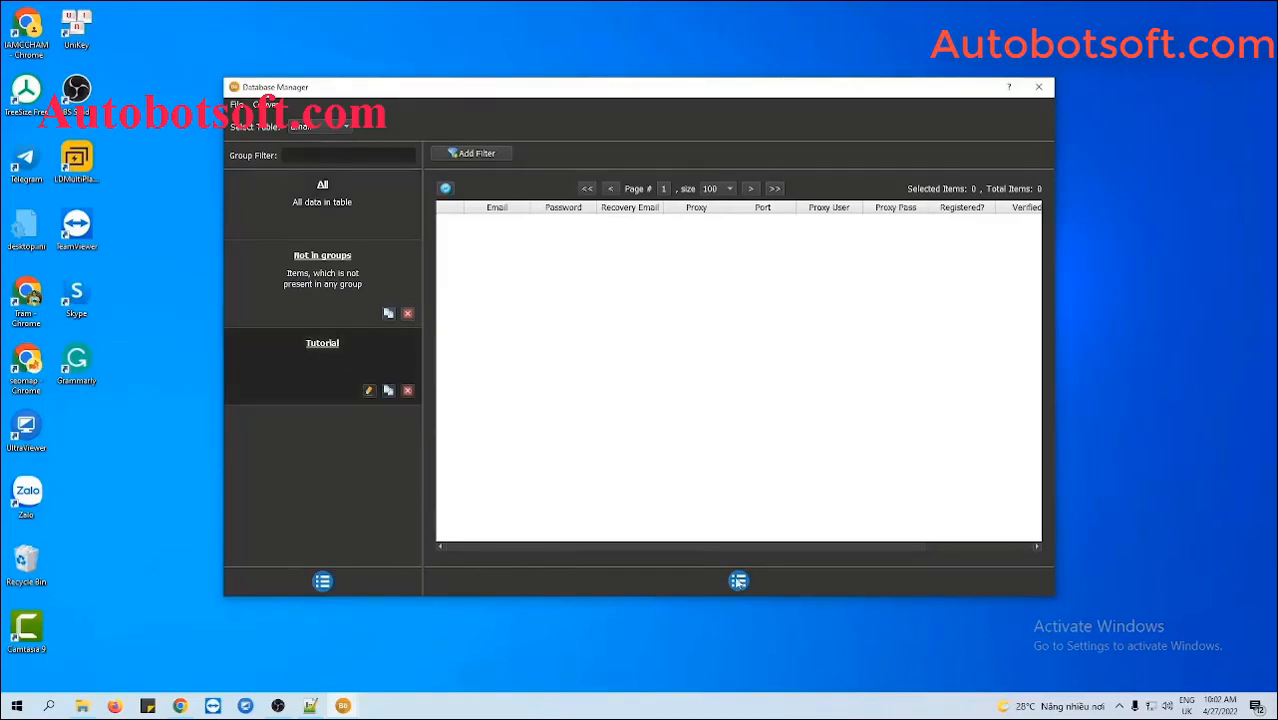
click(738, 581)
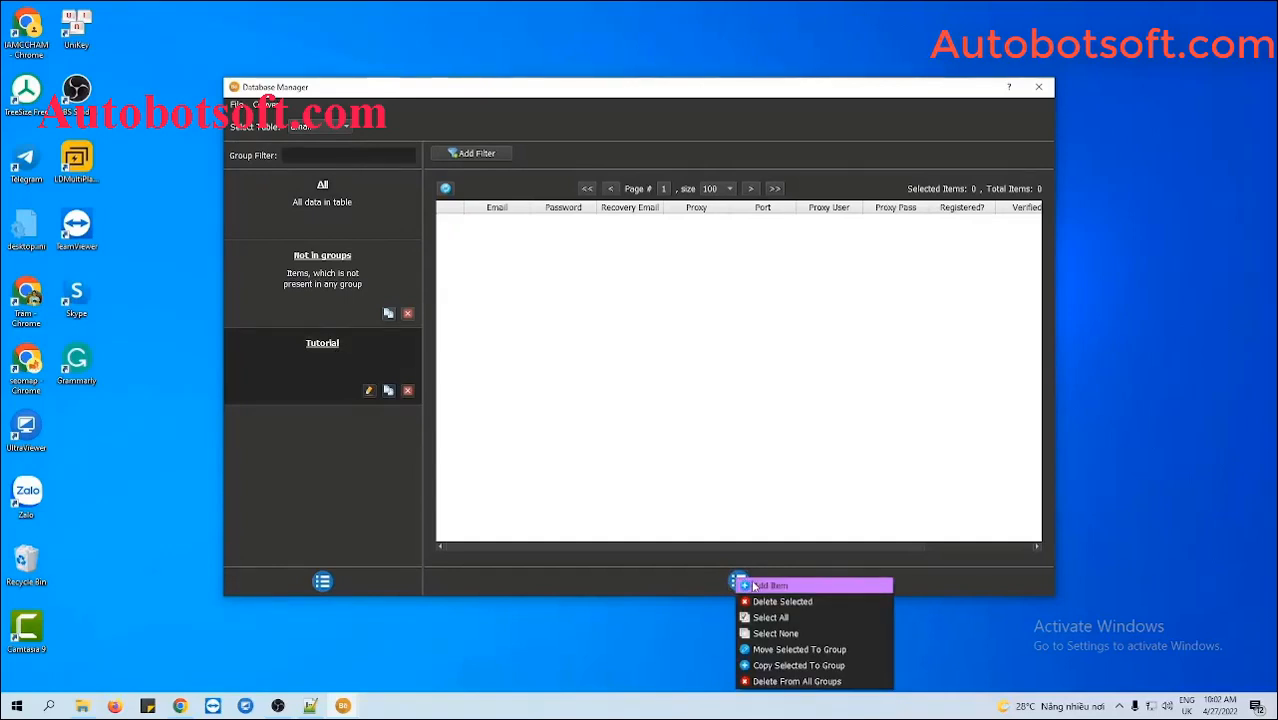
- Start a new Tutorial account record, entering its e-mail, password and recovery e-mail
click(760, 584)
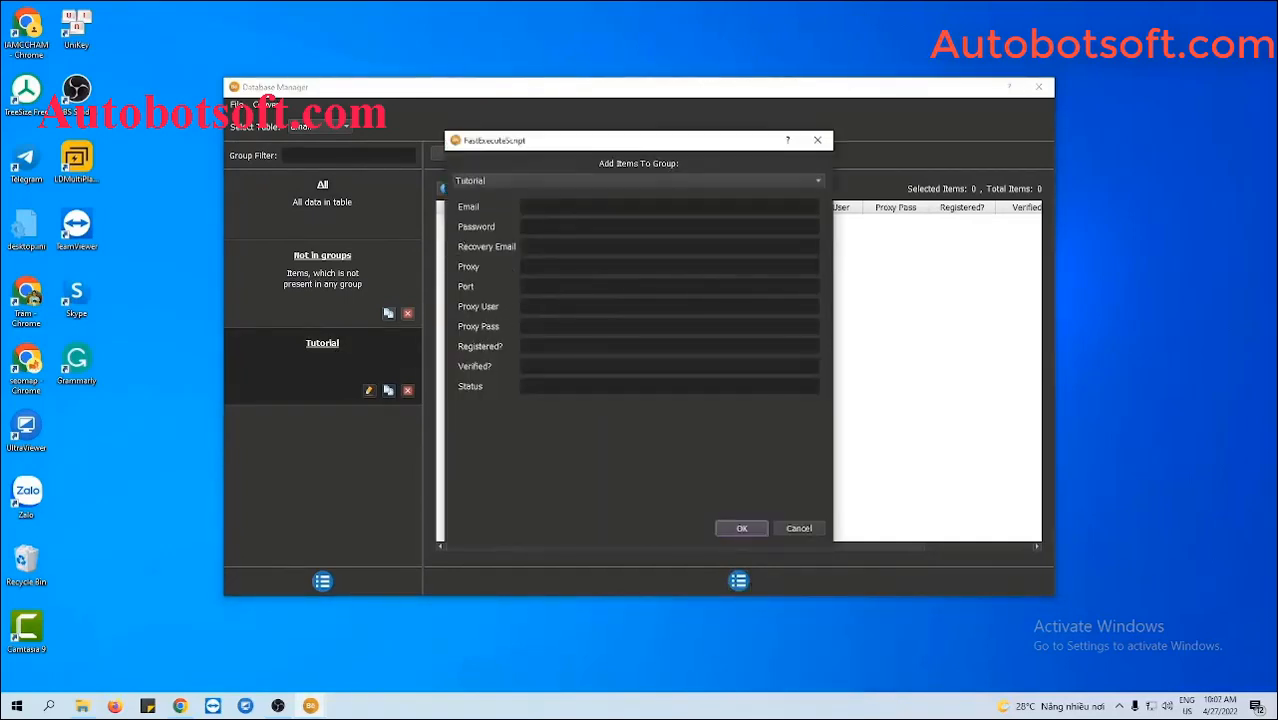
click(557, 211)
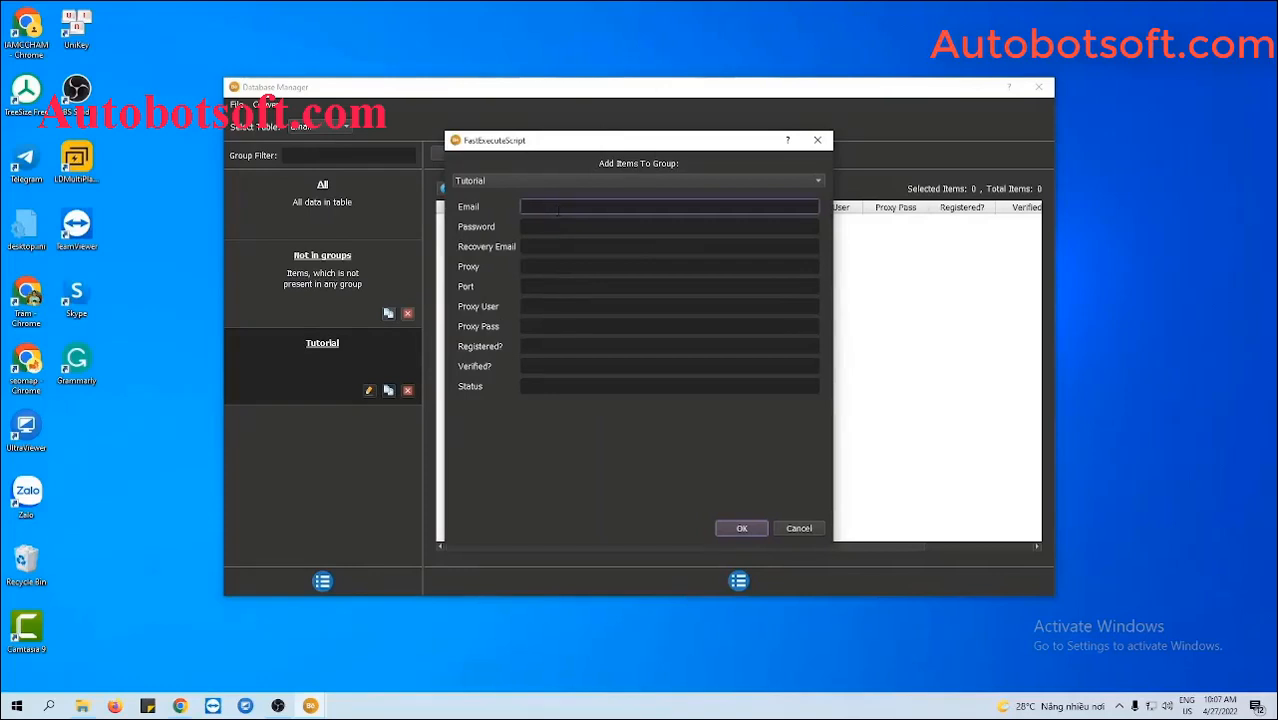
key(Tab)
text(123)
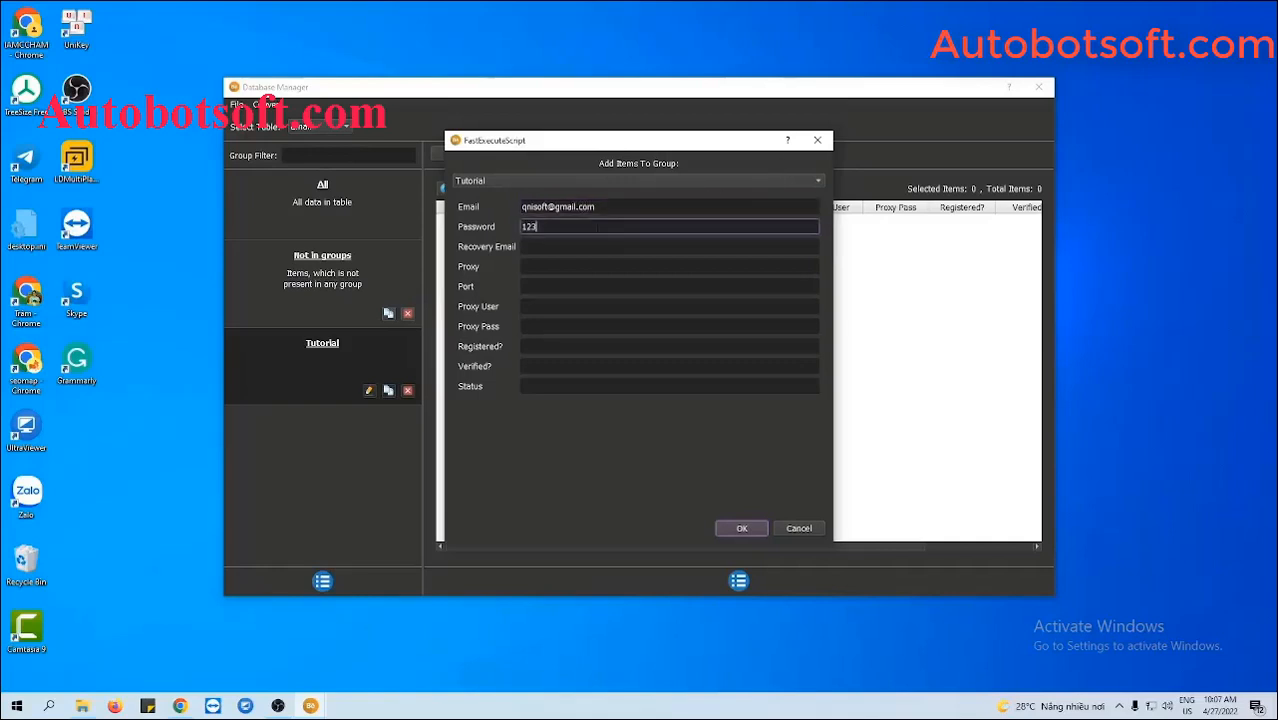
text(45678)
click(576, 243)
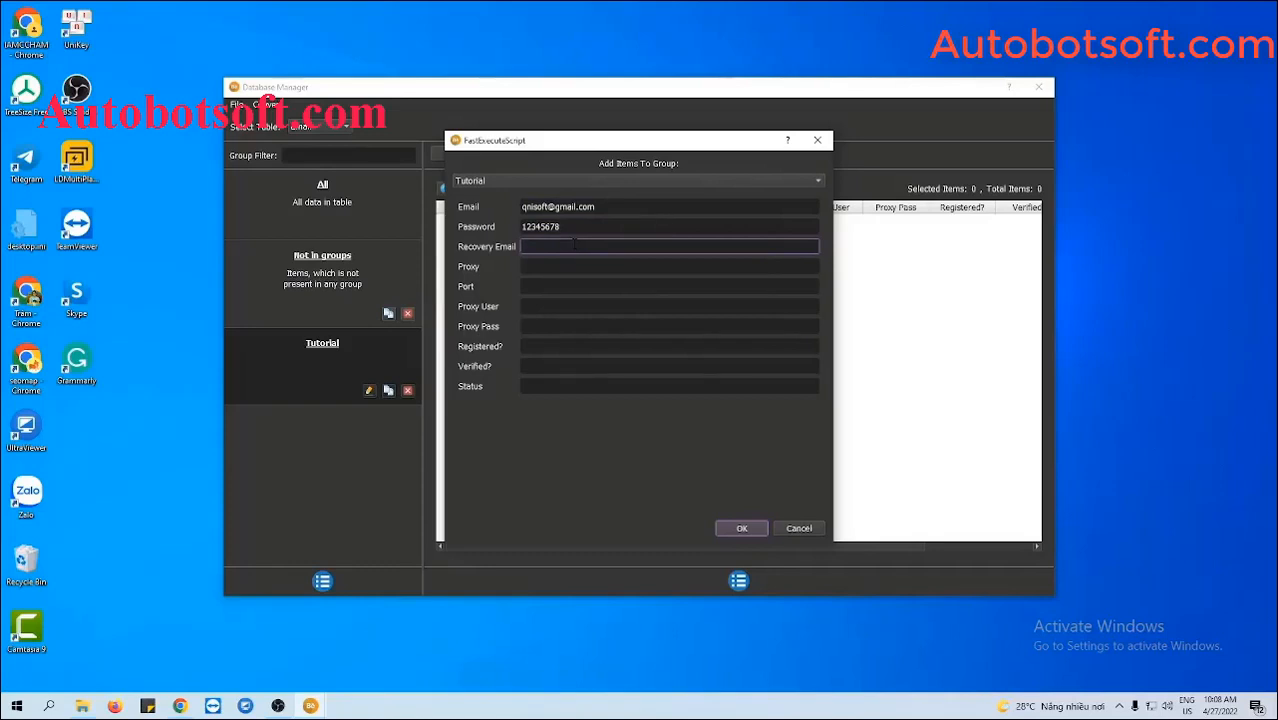
- Give the account proxy 116.105.131.74 with port 3138 and save the record
key(Tab)
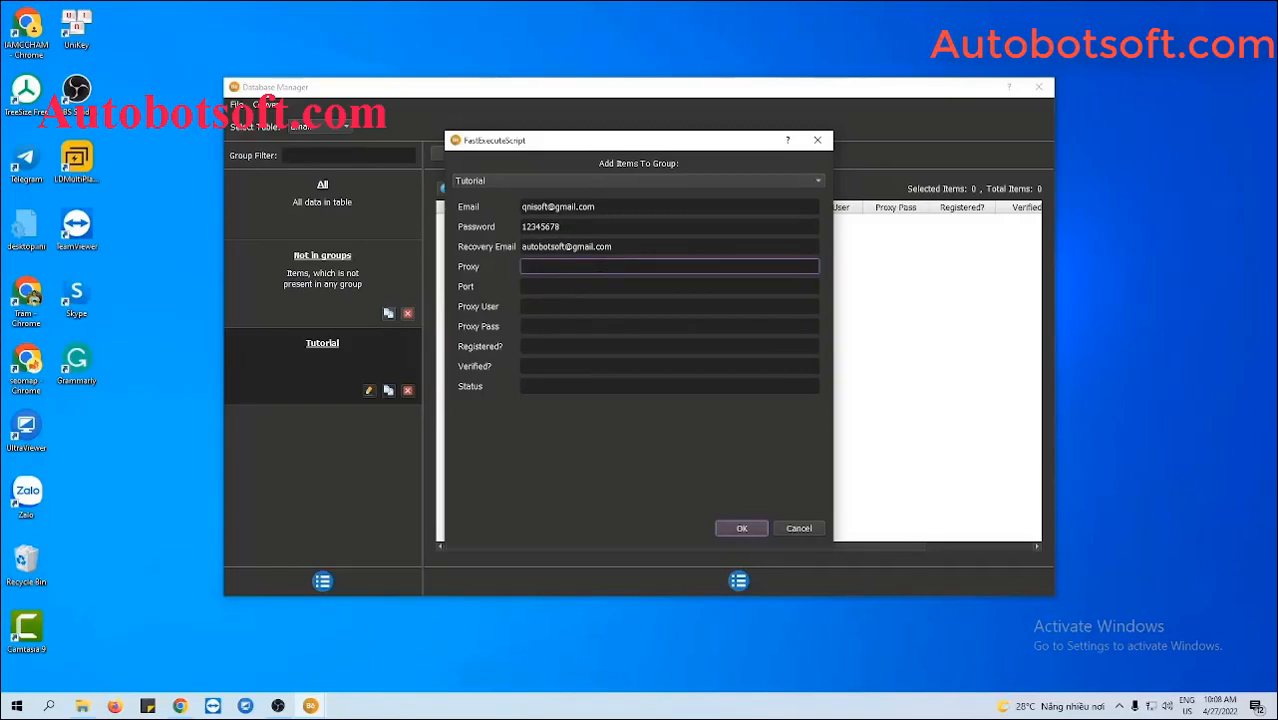
text(116.105.131.74)
key(Tab)
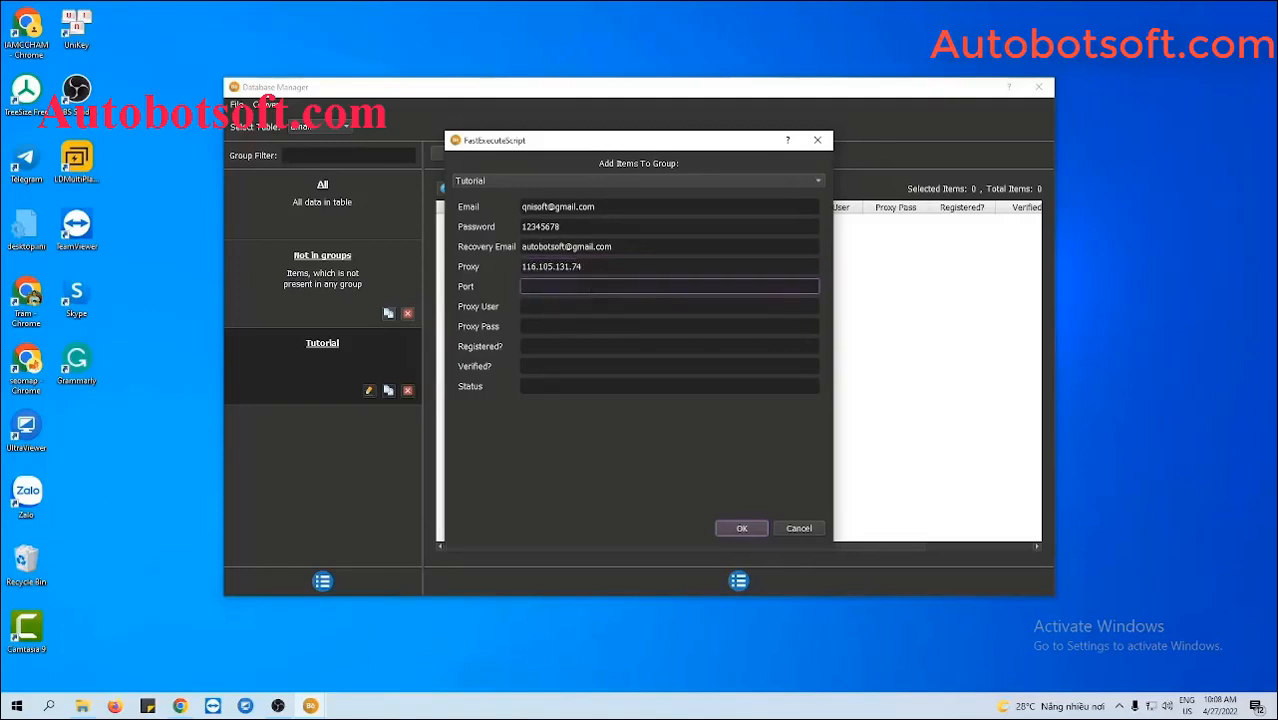
text(3138)
click(582, 310)
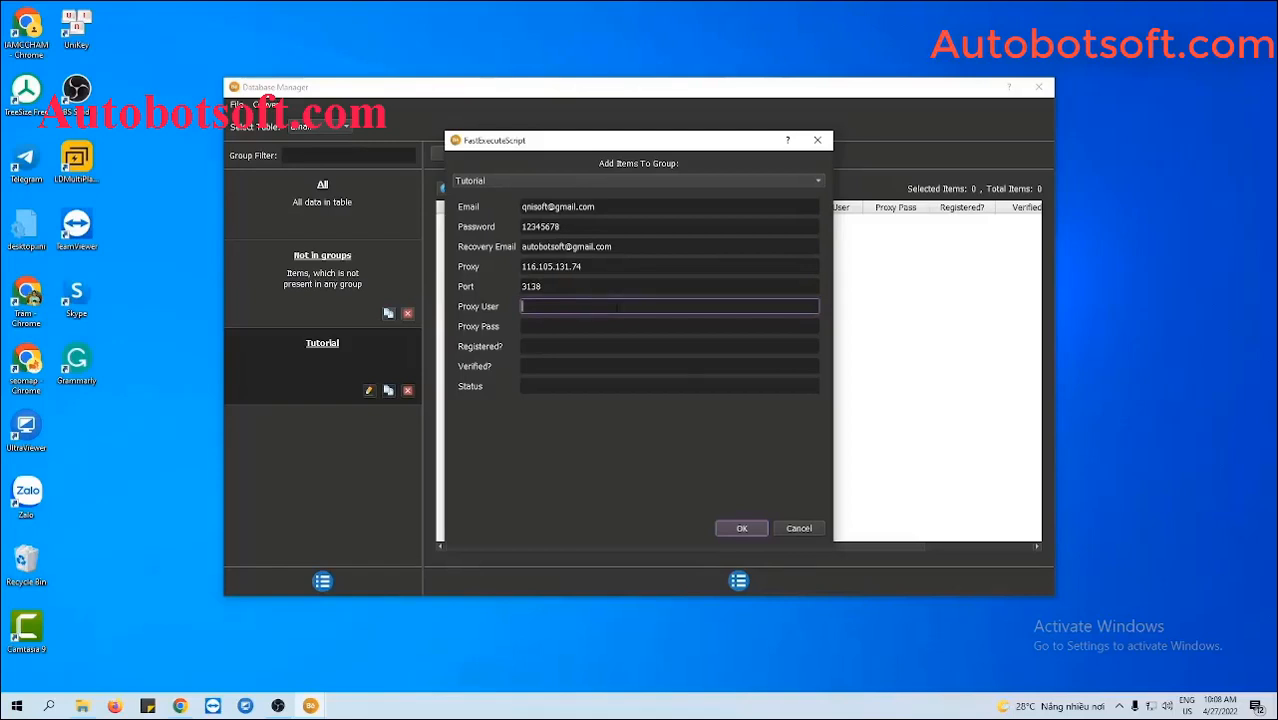
click(742, 529)
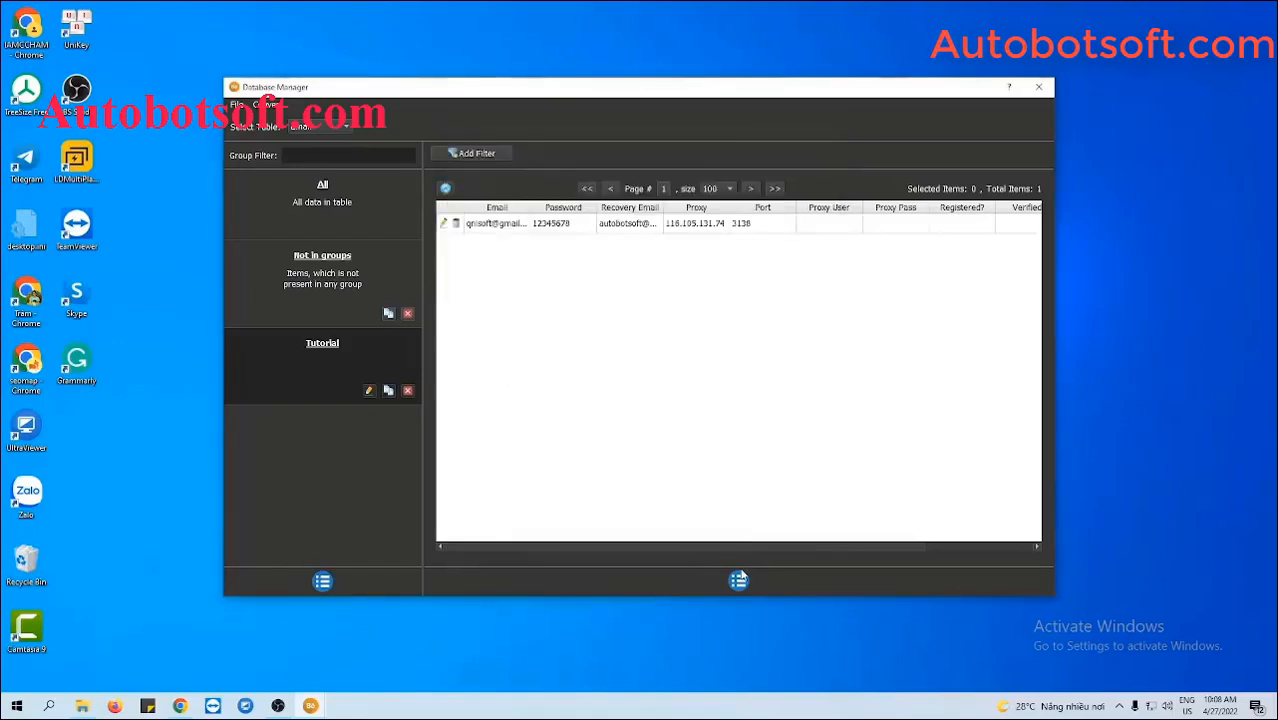
click(739, 580)
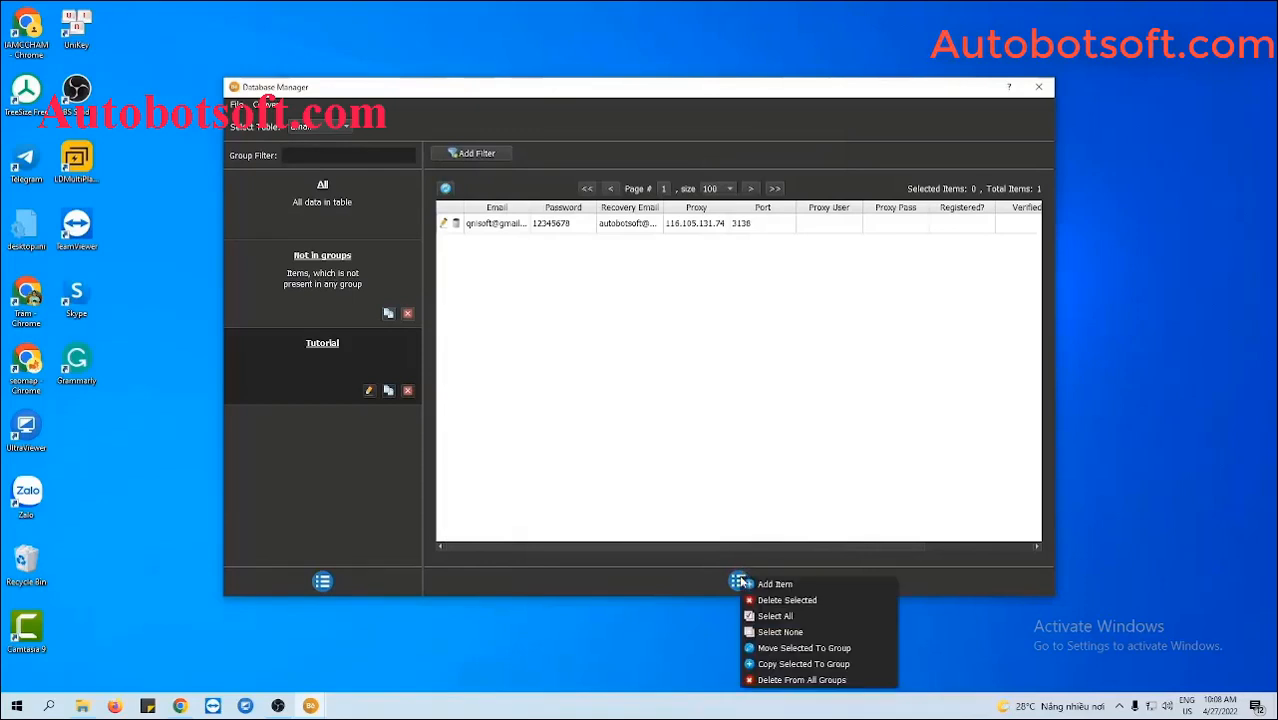
click(745, 420)
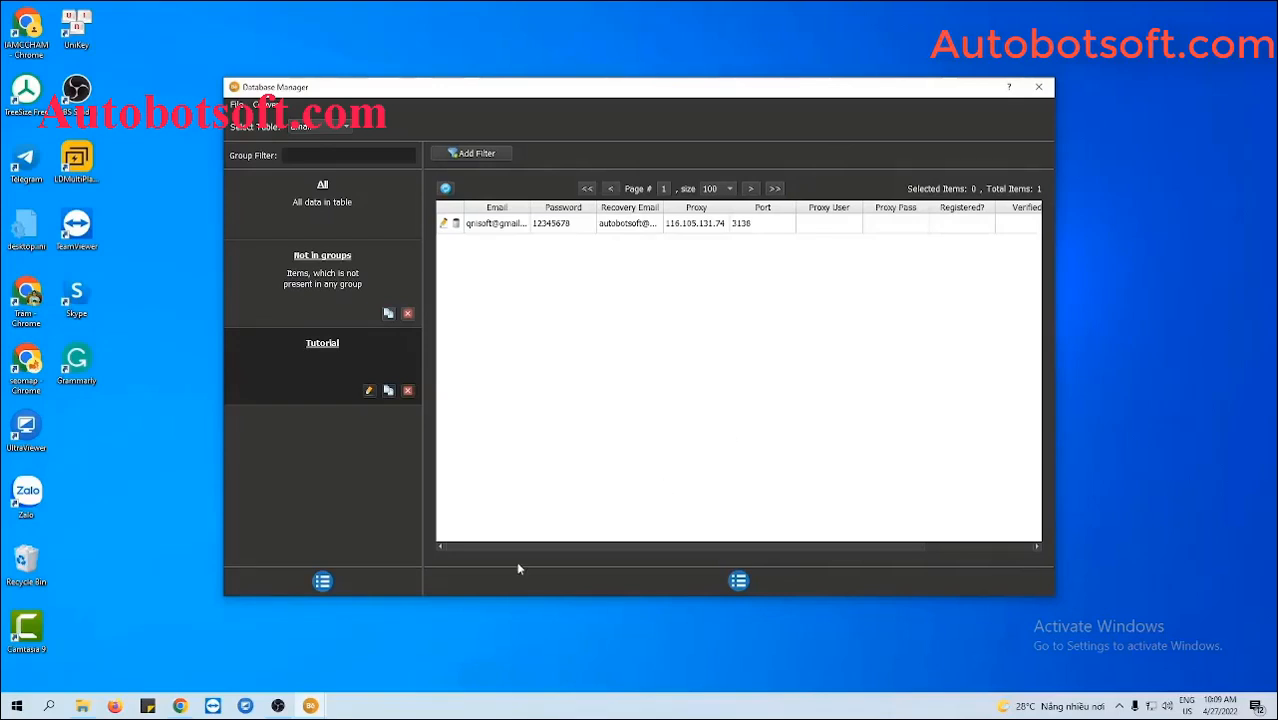
click(80, 704)
- Create a new text document named accounts.txt in Behance-Automation and open it in Notepad++
right_click(168, 458)
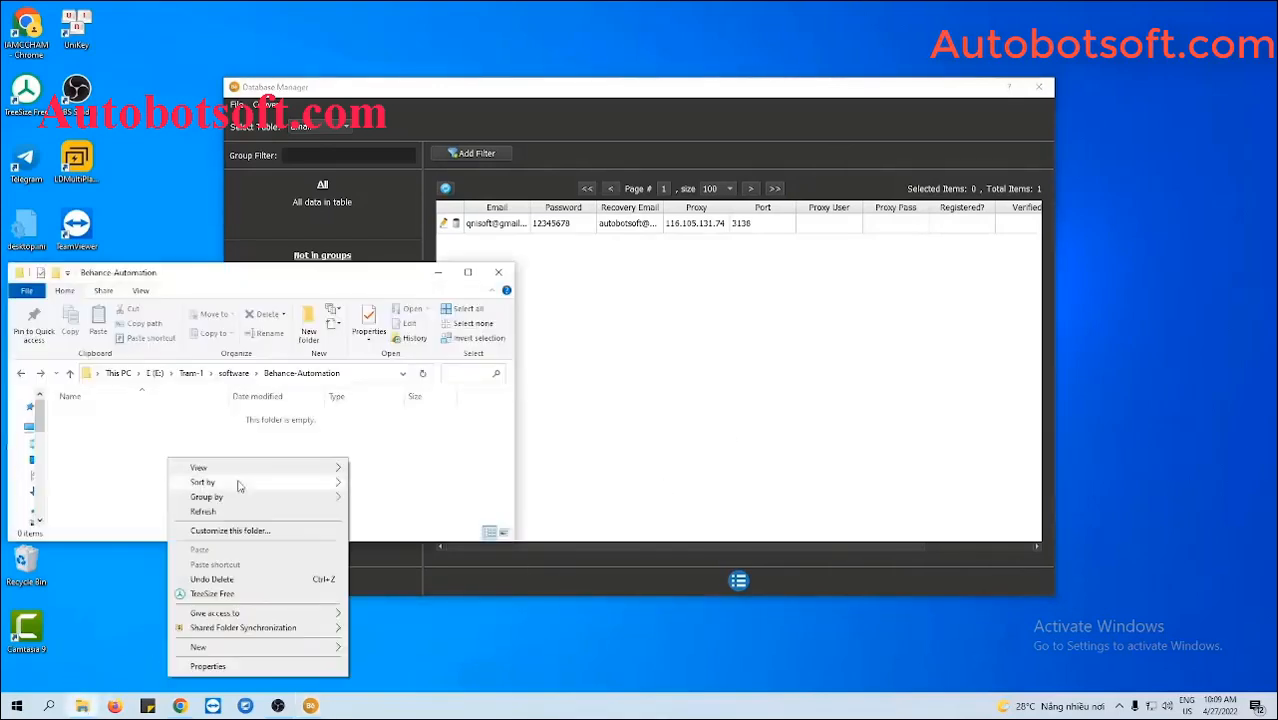
mouse_move(232, 652)
click(388, 617)
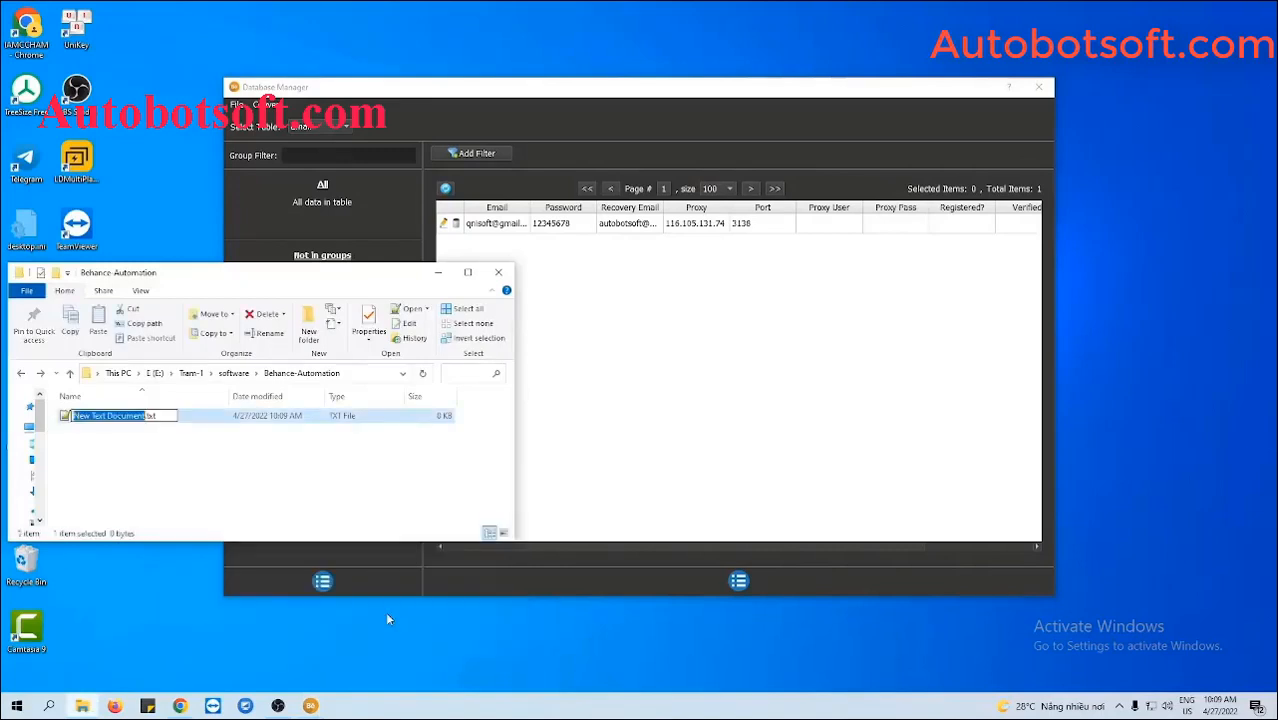
text(accounts)
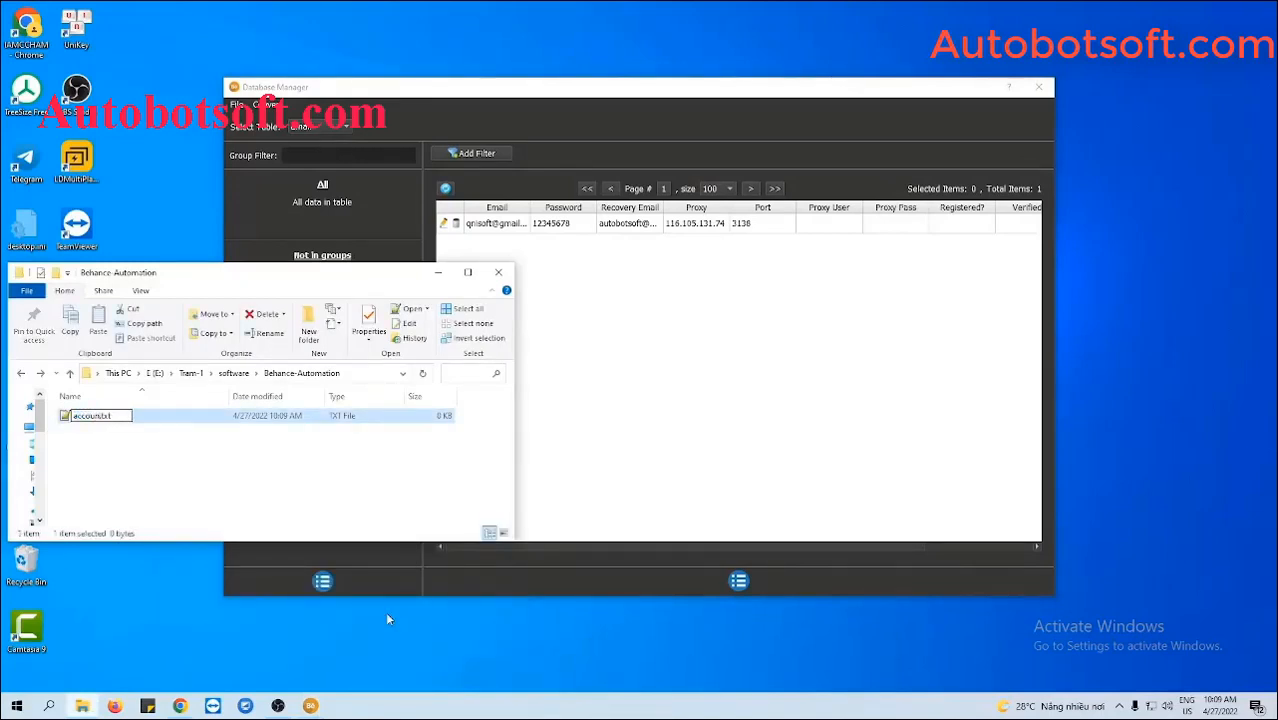
key(Return)
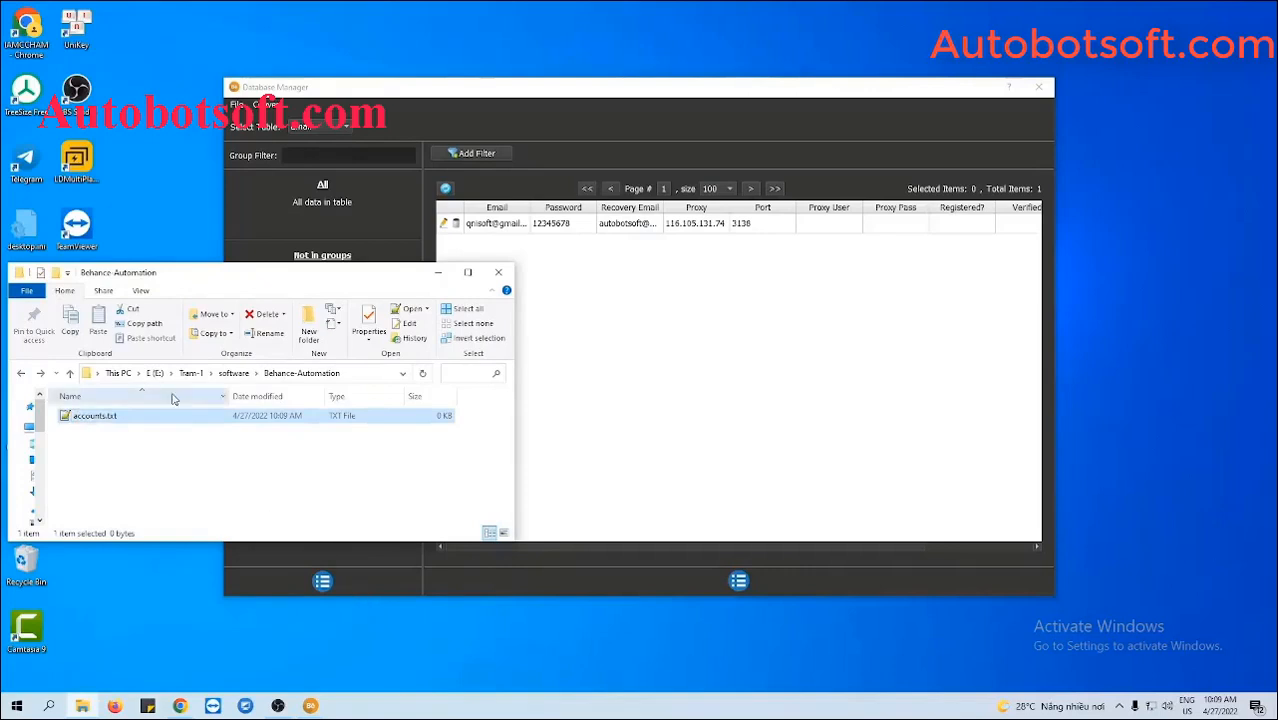
double_click(180, 419)
click(397, 280)
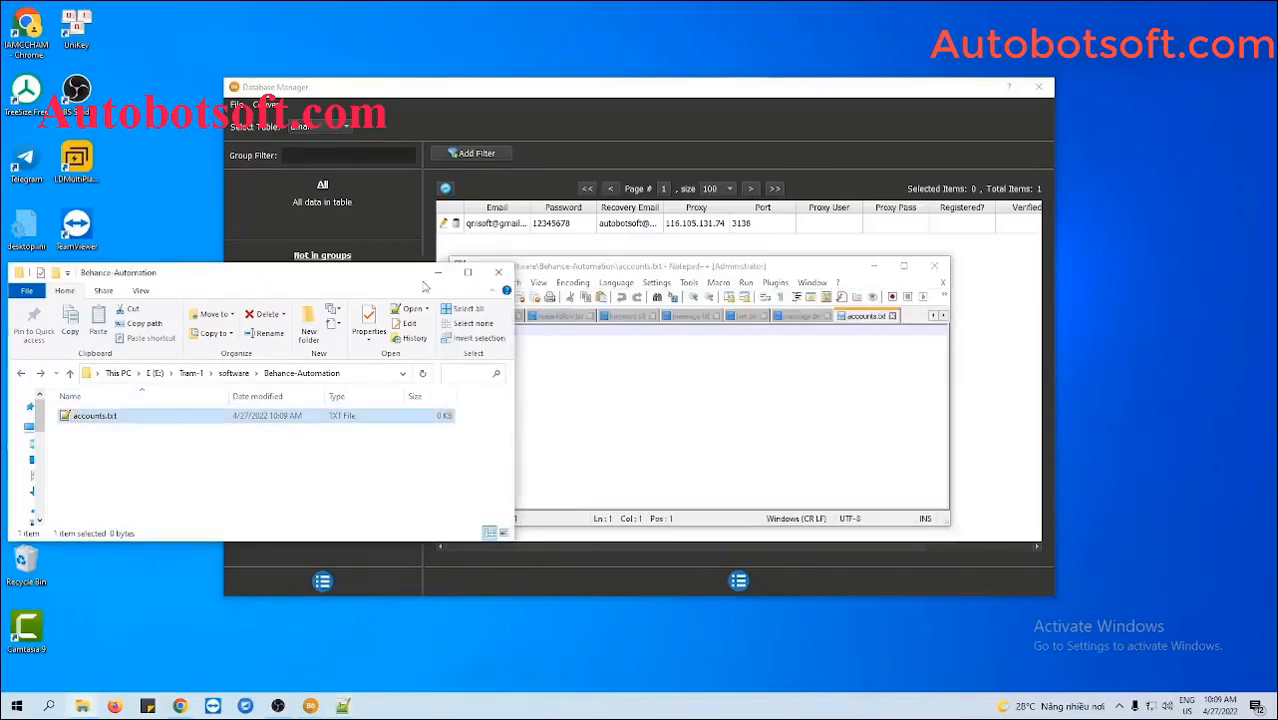
- Write the account's e-mail, password, recovery e-mail and 116.105.131.74:3138 as one comma-separated line, then save
click(438, 274)
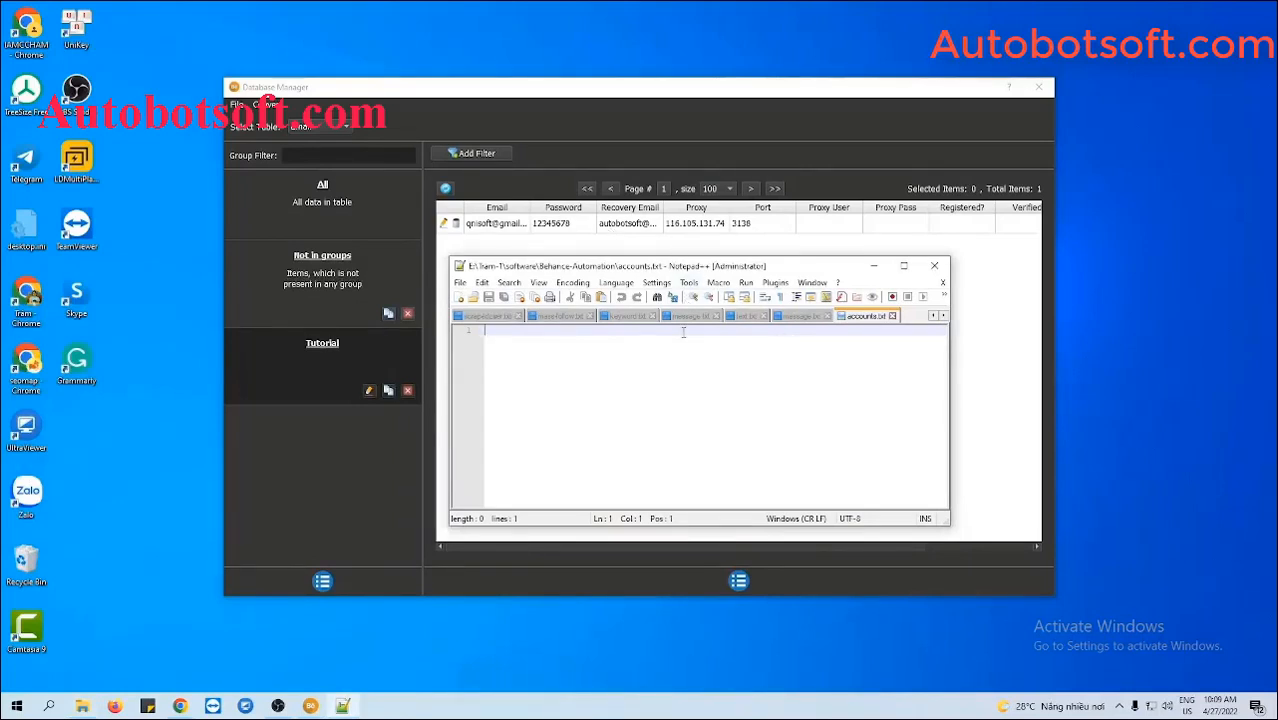
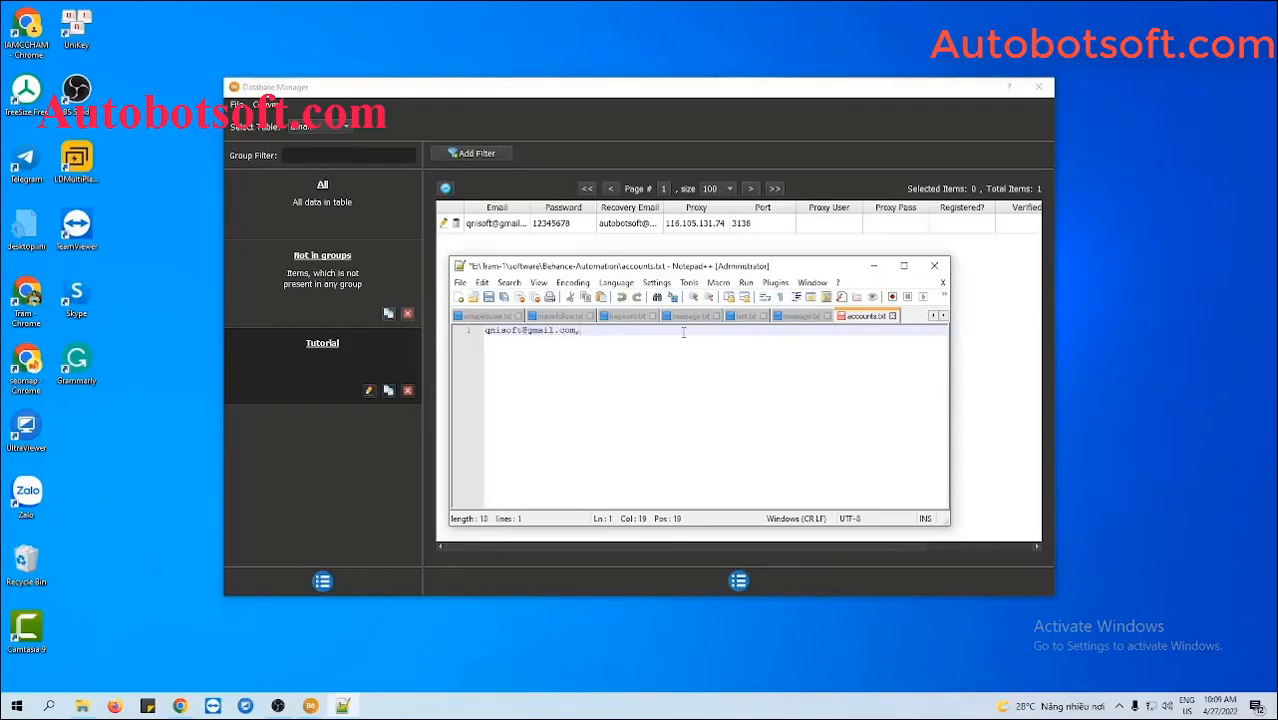
text(45678)
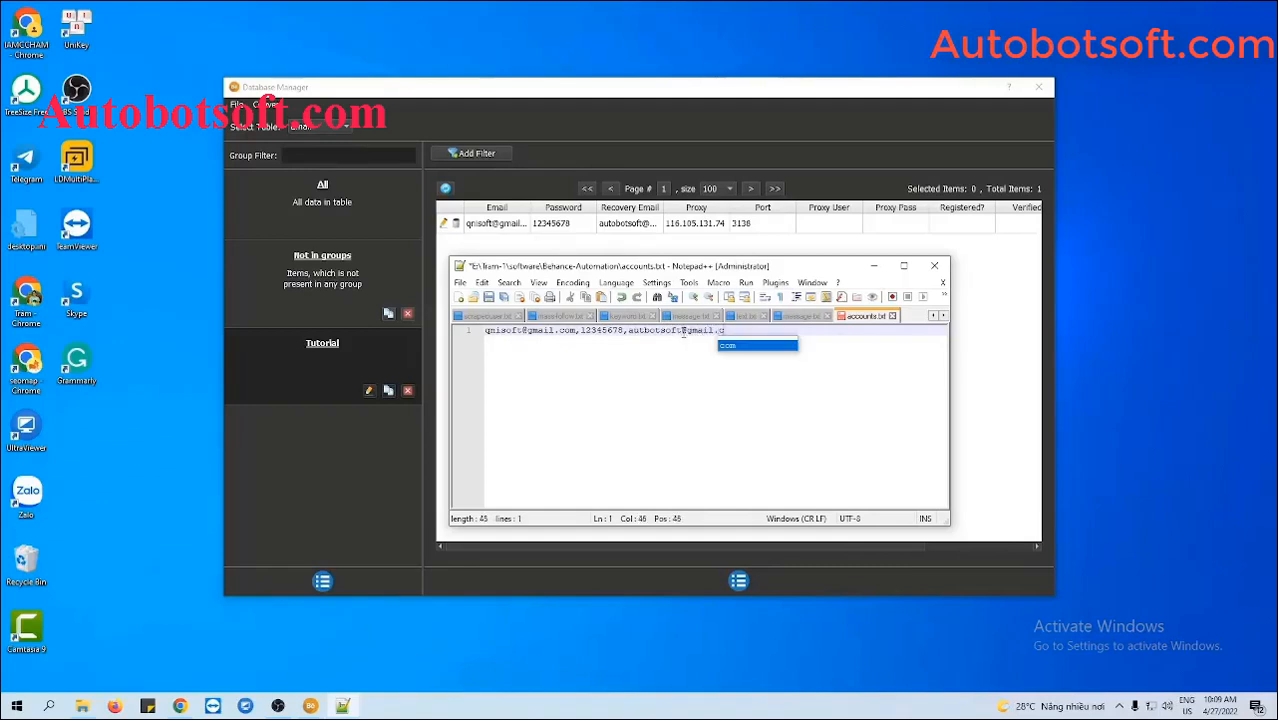
text(,)
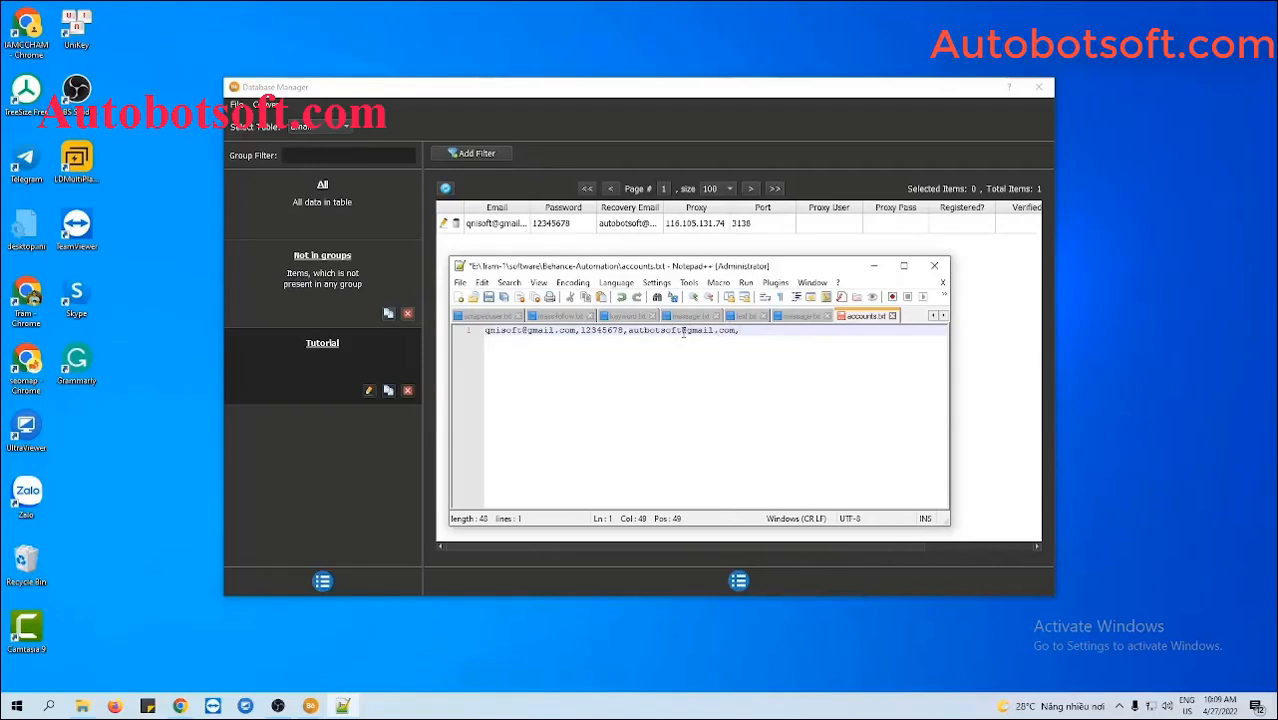
text(116.105.131.74)
text(3138)
key(Return)
key(Return)
key(Return)
key(Return)
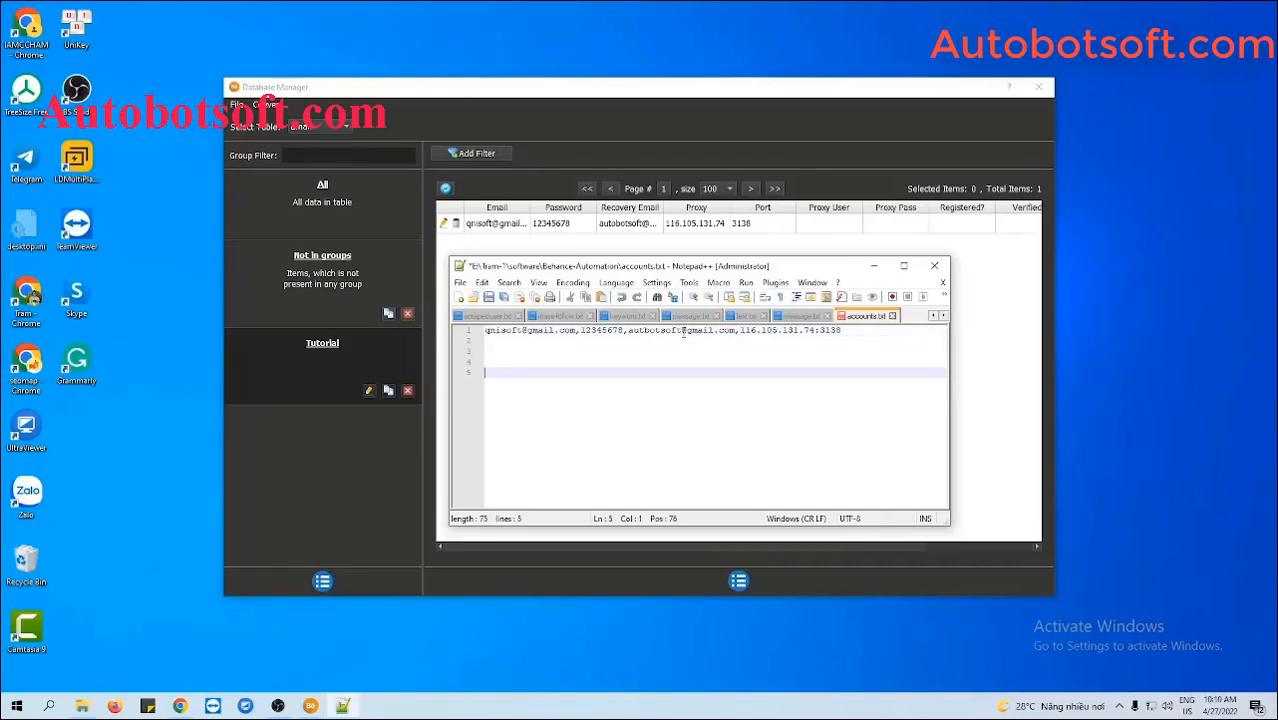
key(BackSpace)
key(BackSpace)
key(BackSpace)
key(BackSpace)
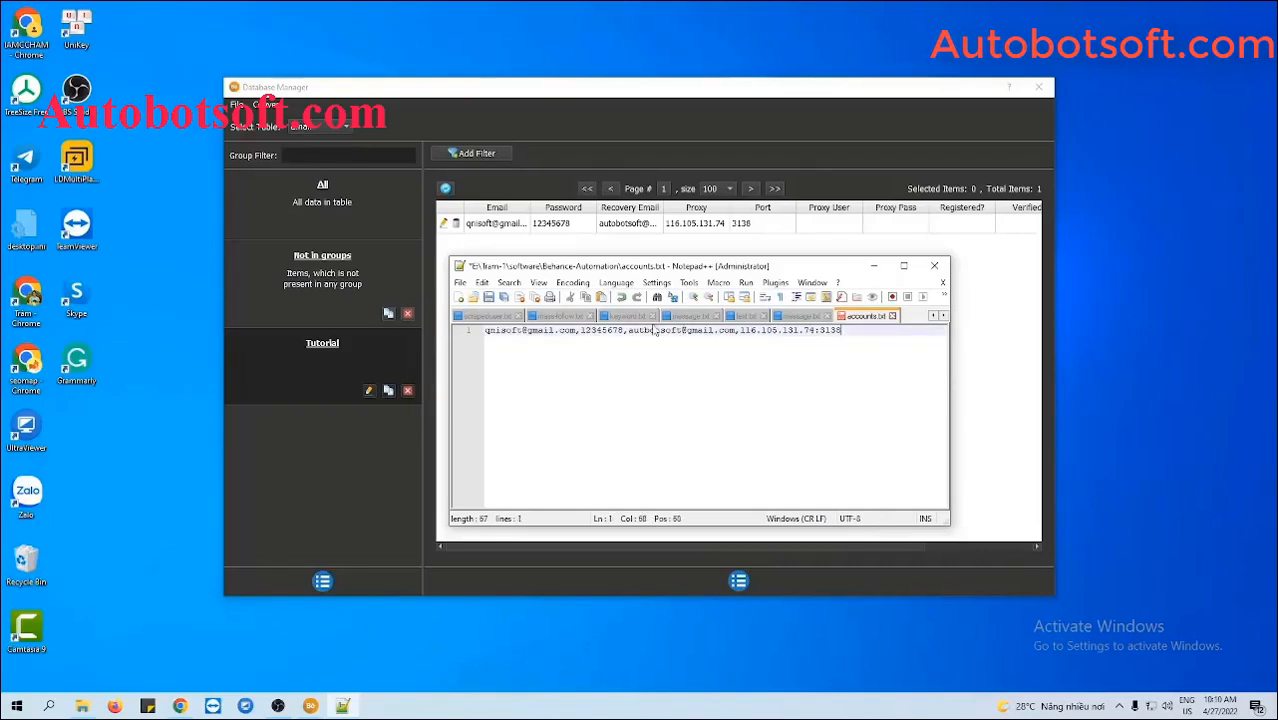
key(ctrl+s)
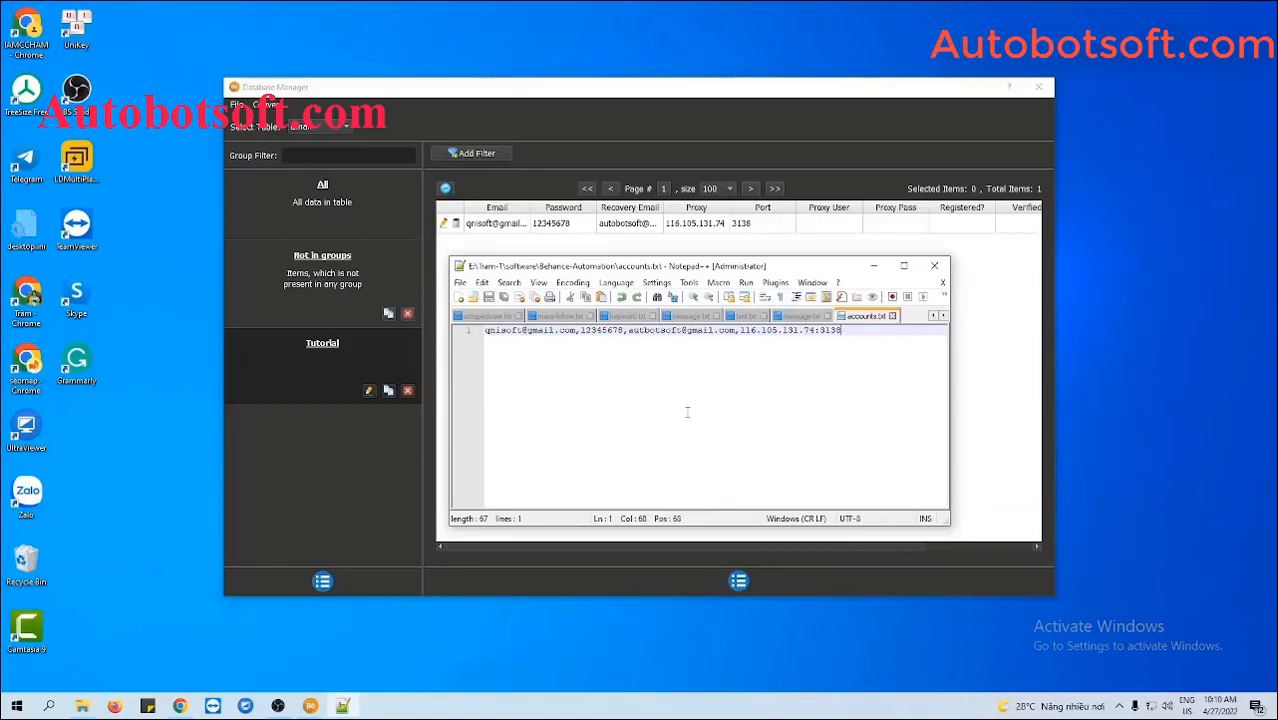
click(874, 268)
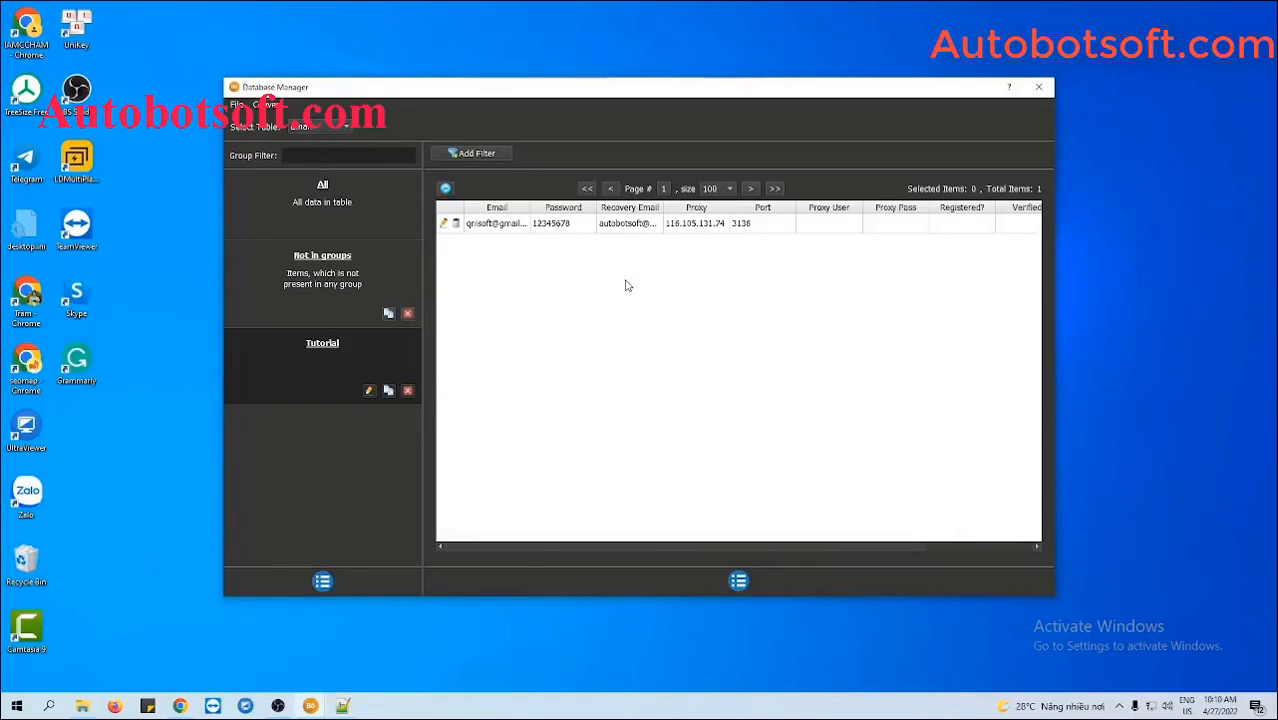
- Import accounts.txt into the database using Convert > Import Csv
click(278, 106)
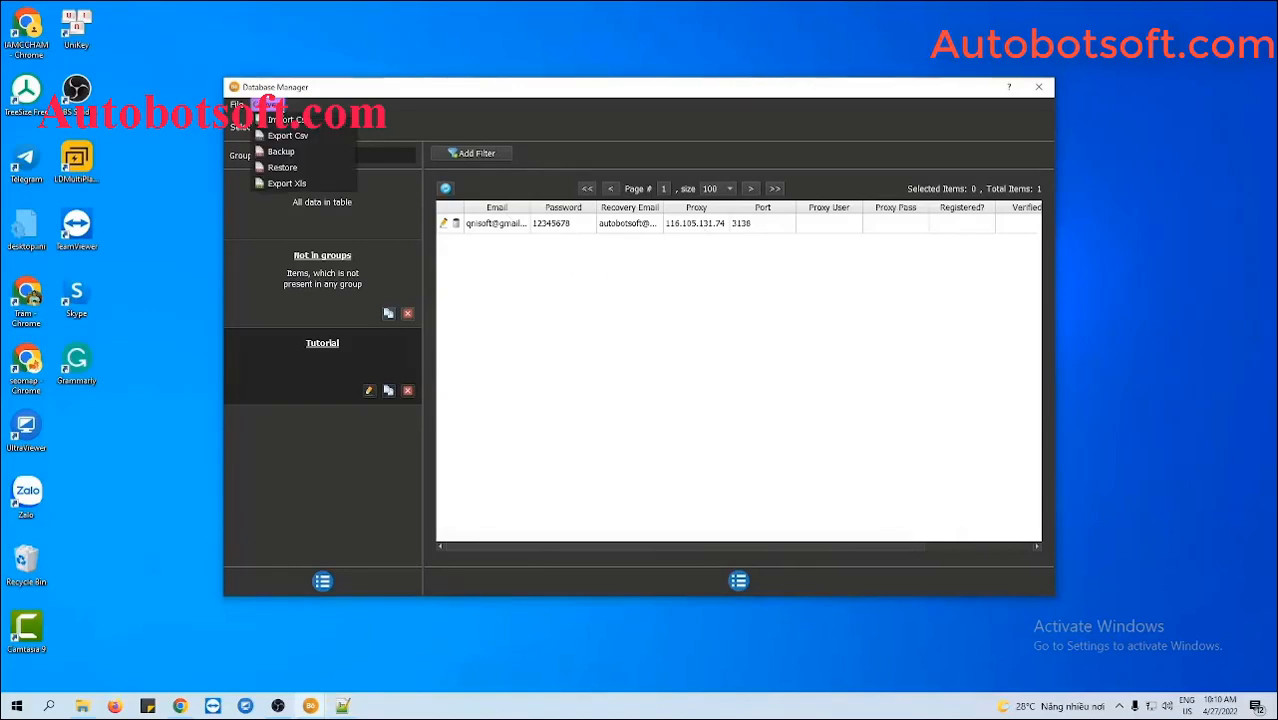
click(288, 119)
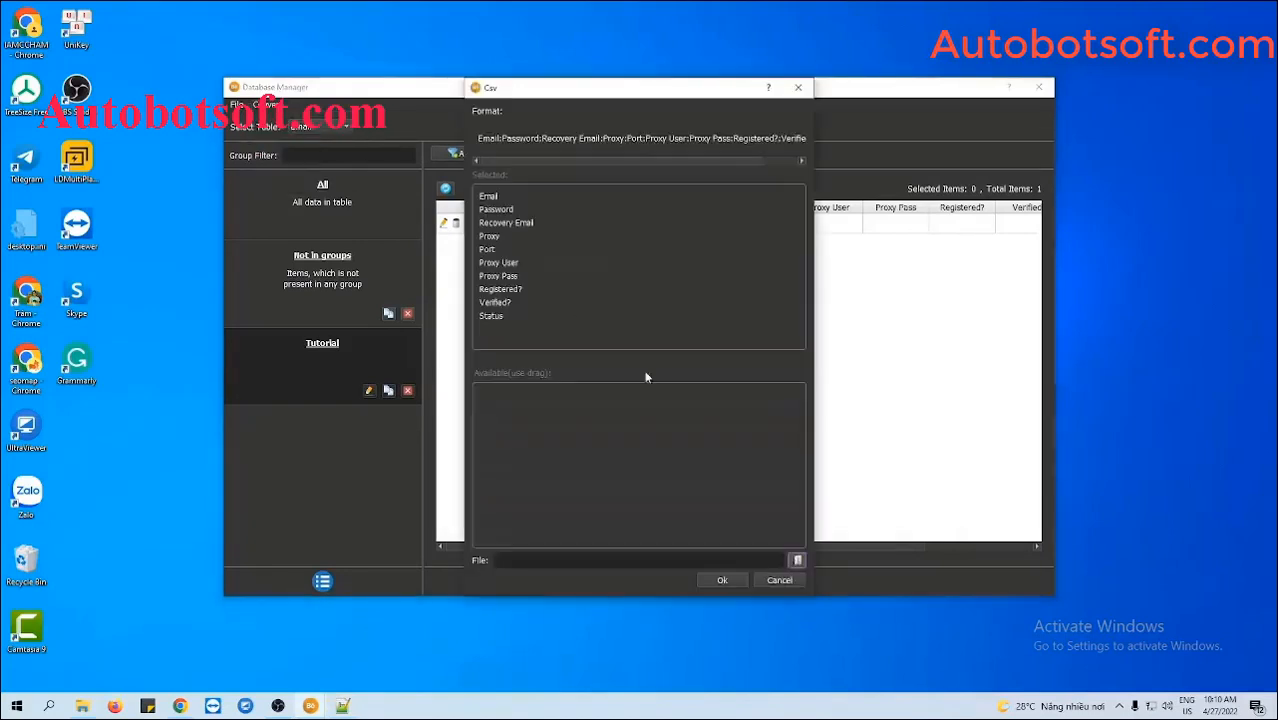
click(798, 561)
click(680, 199)
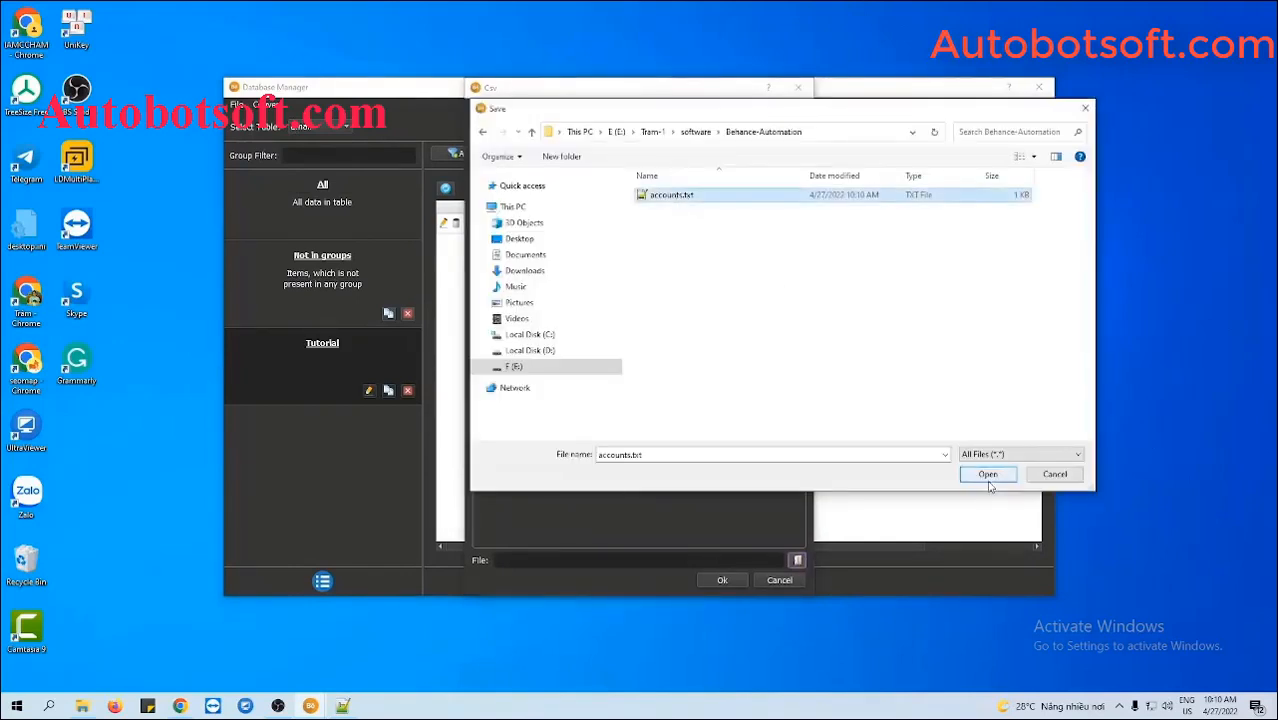
click(987, 475)
click(722, 580)
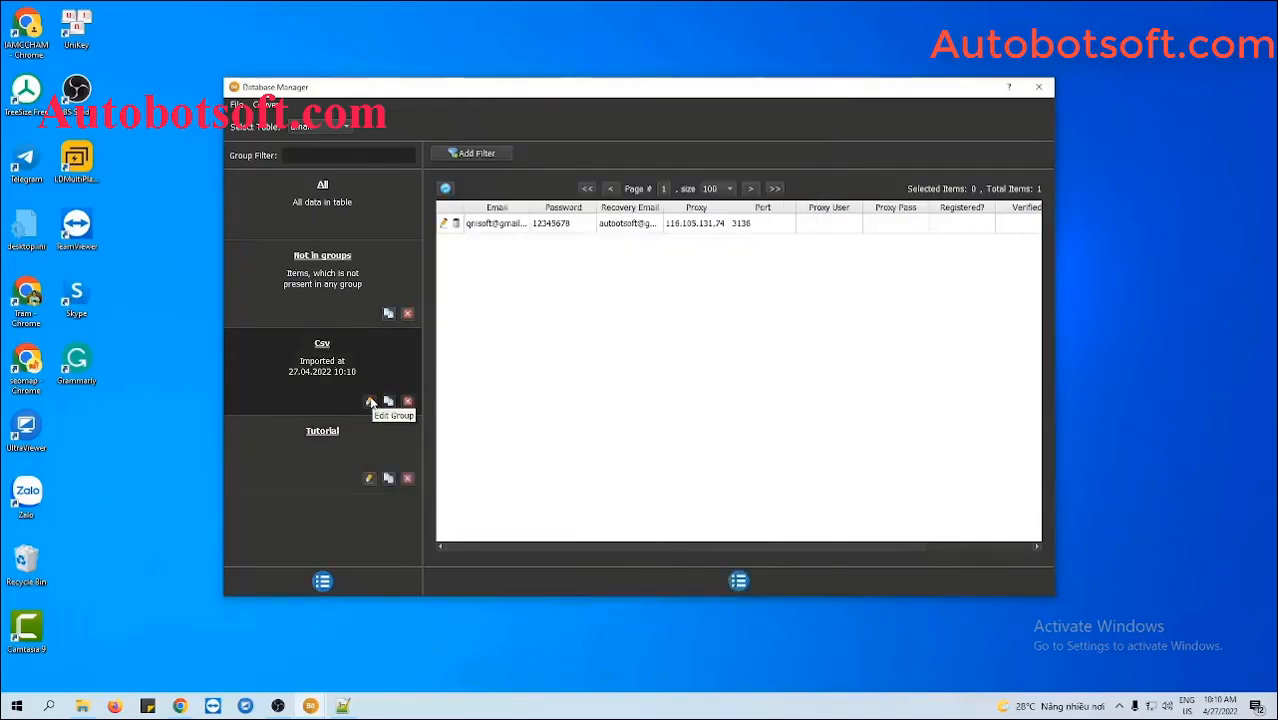
- Rename the imported Csv group to 'Tutorial 2'
click(370, 401)
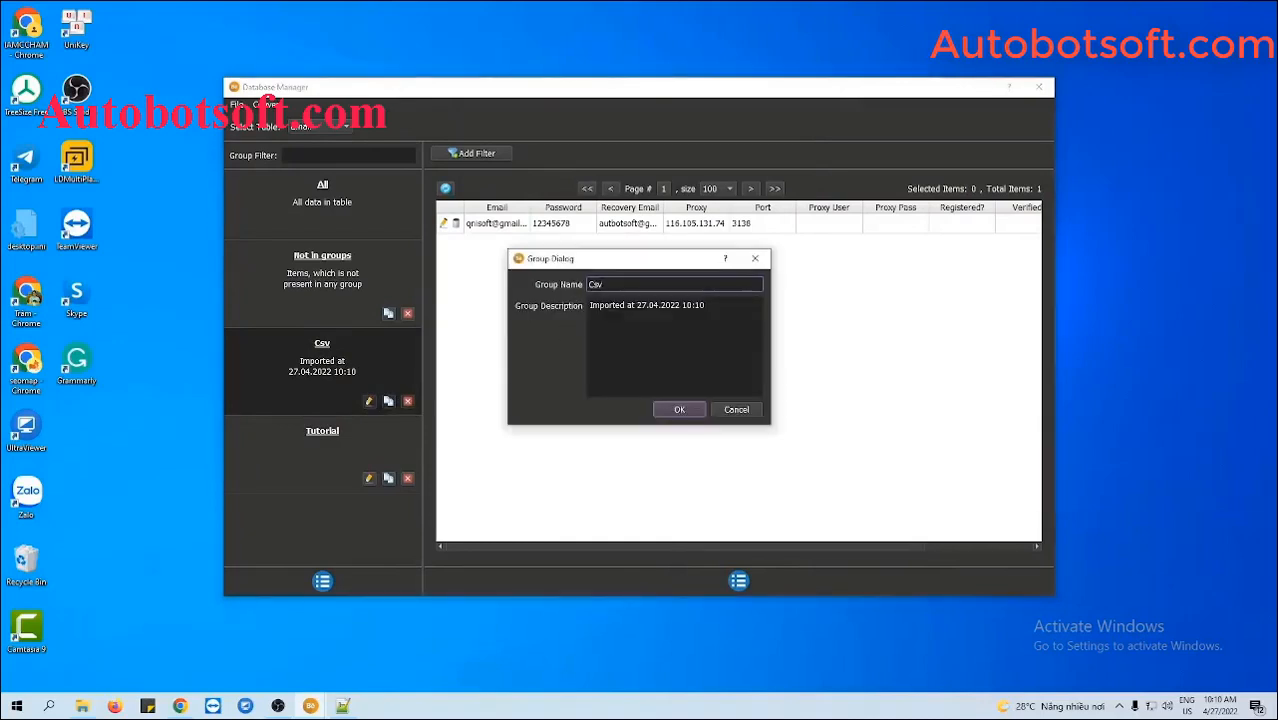
double_click(586, 285)
text(Tutorial 2)
click(680, 410)
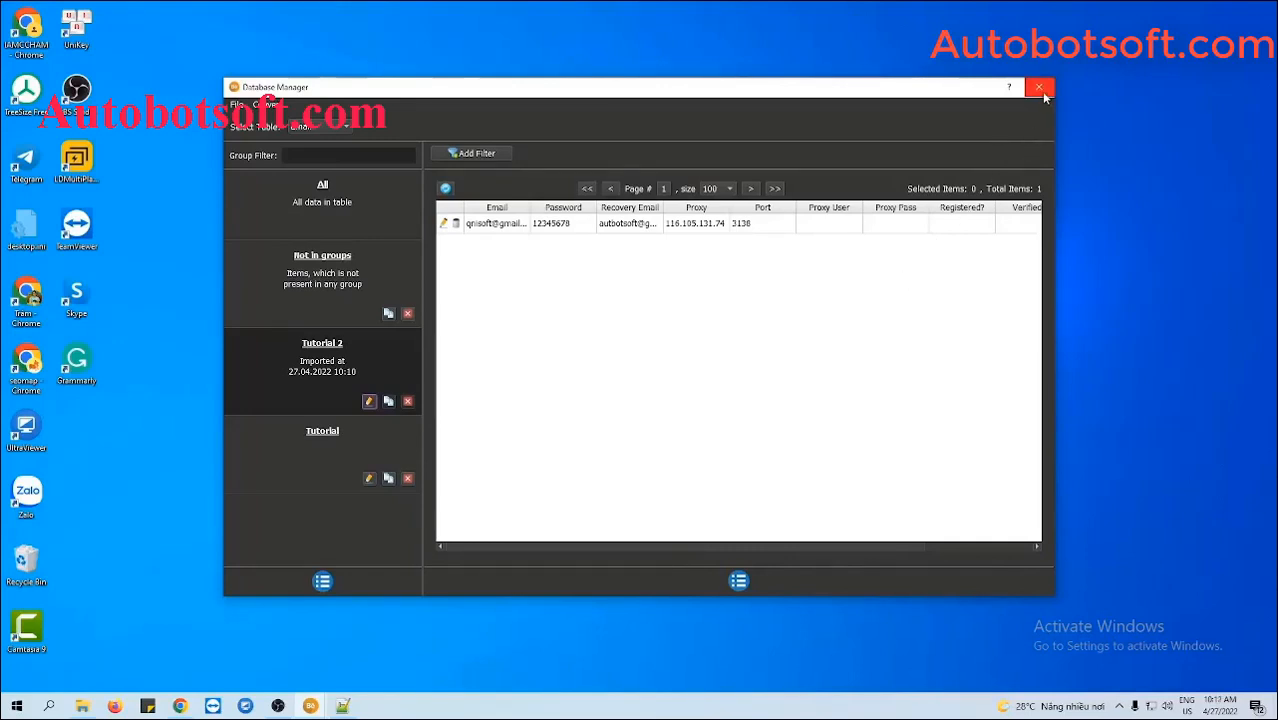
- Close the Database Manager and tick the Tutorial group in the Accounts dropdown
click(1040, 88)
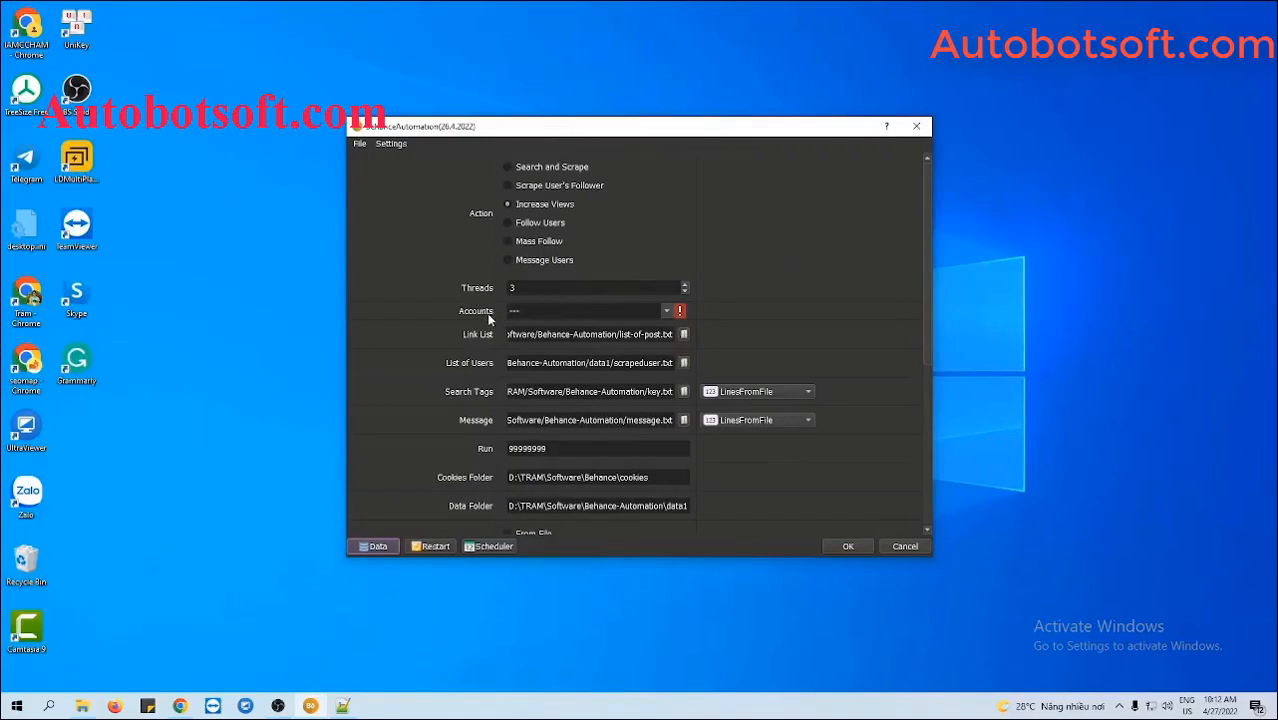
click(667, 312)
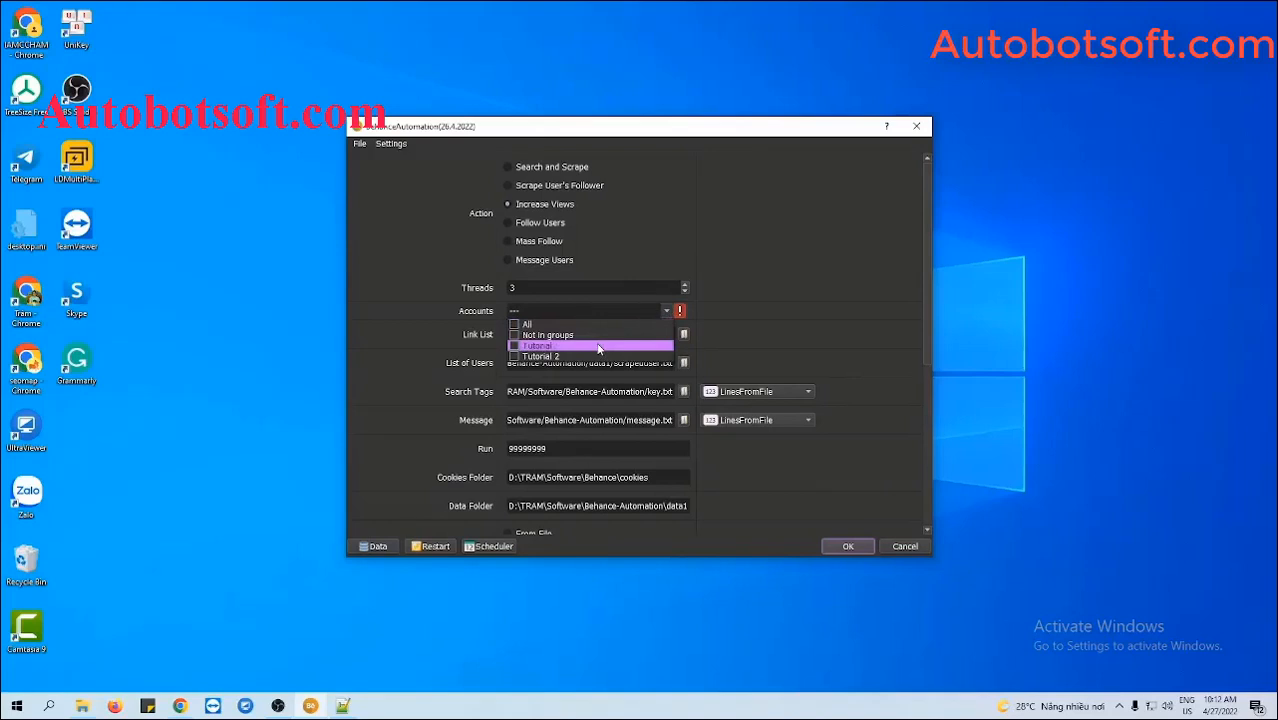
click(514, 346)
click(780, 345)
scroll(862, 360, down, 2)
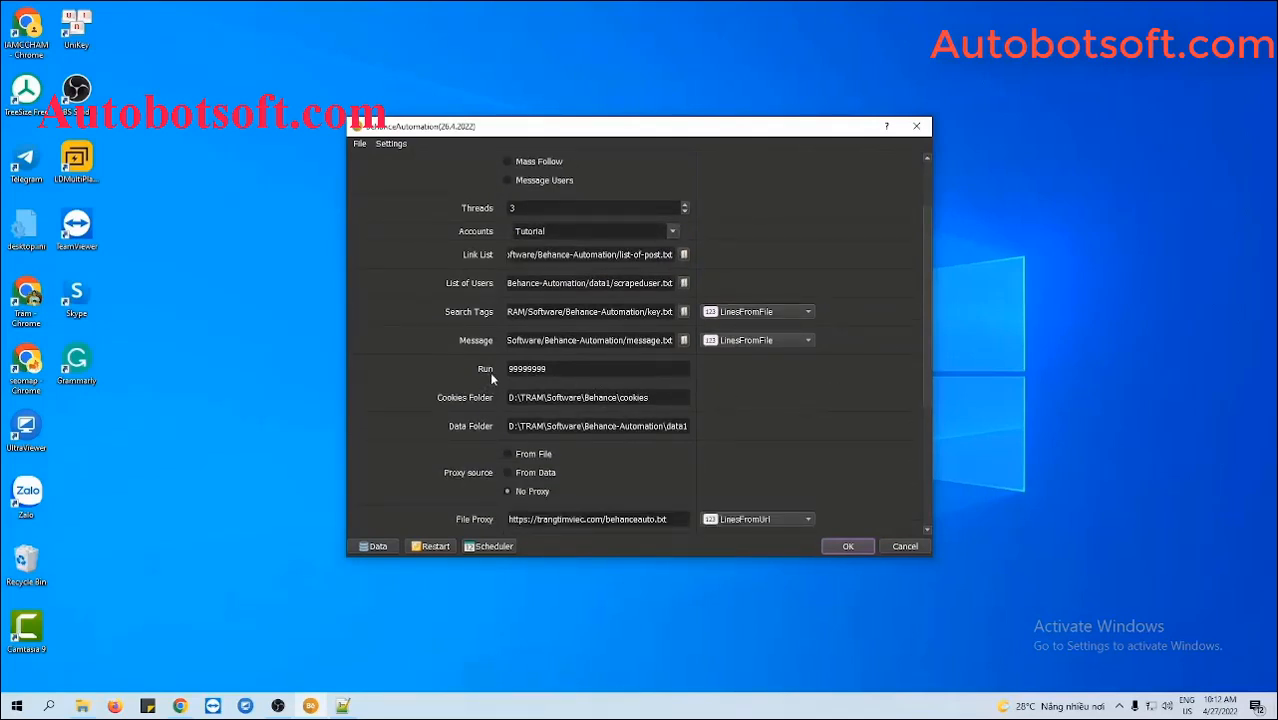
click(546, 369)
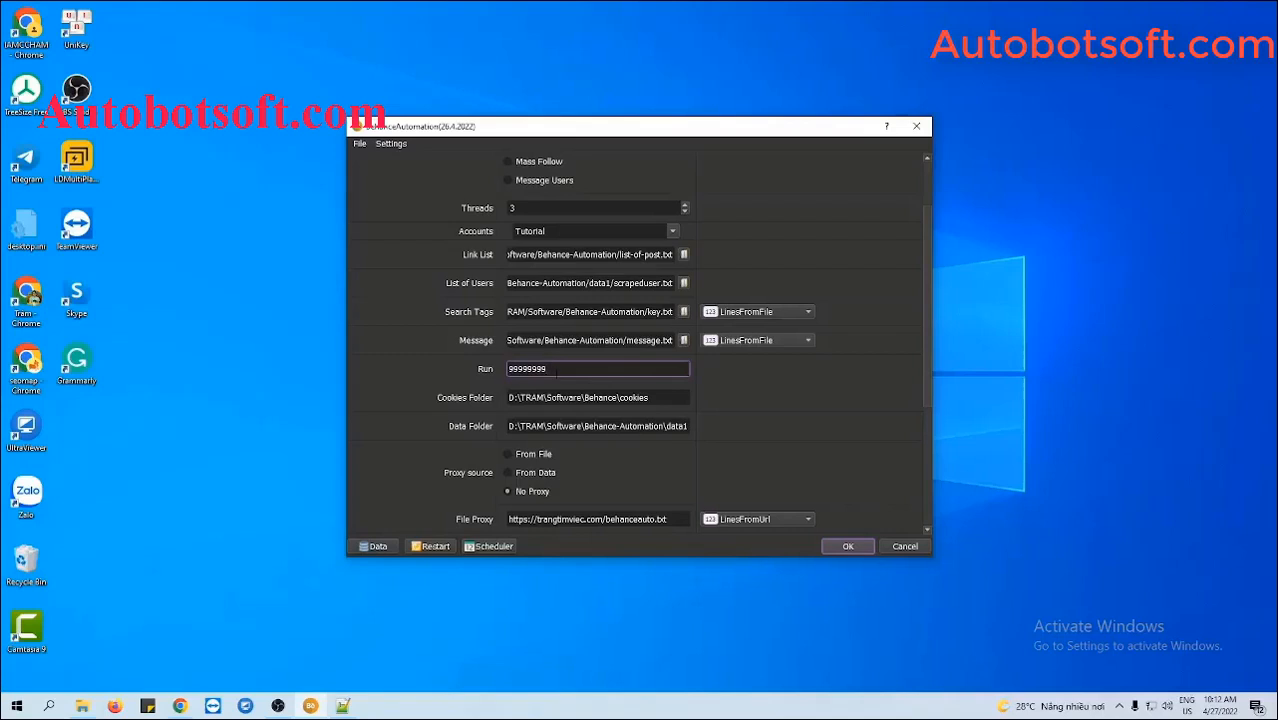
- Change the Run count from 99999999 to 1000
drag(548, 368, 507, 369)
text(1000)
click(765, 373)
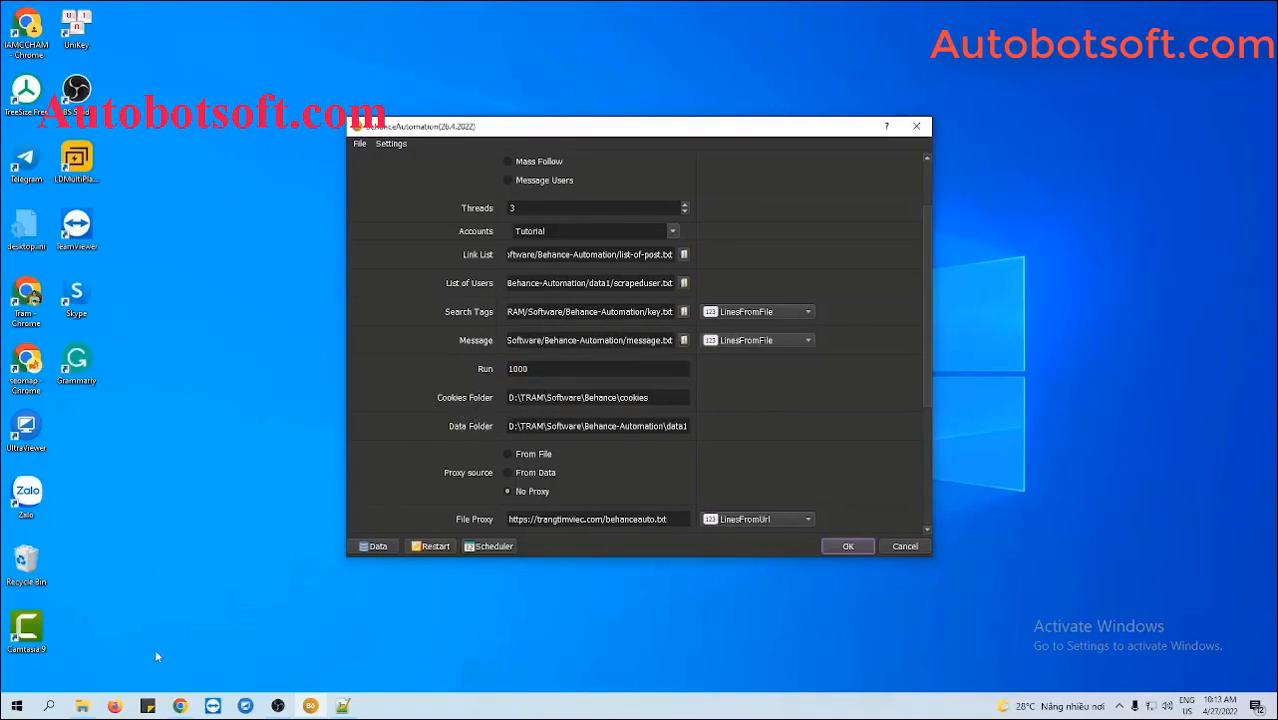
- Create a cookies folder in Behance-Automation and paste its path into the Cookies Folder setting
click(84, 704)
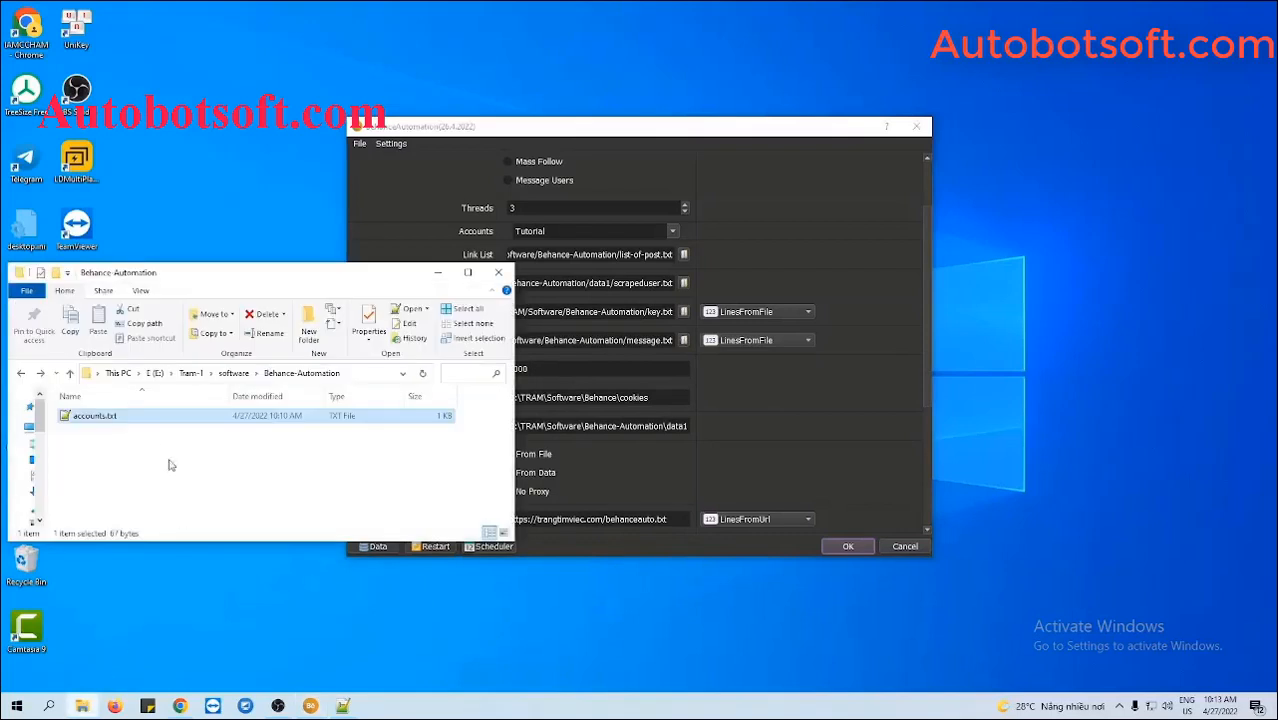
right_click(163, 443)
mouse_move(200, 631)
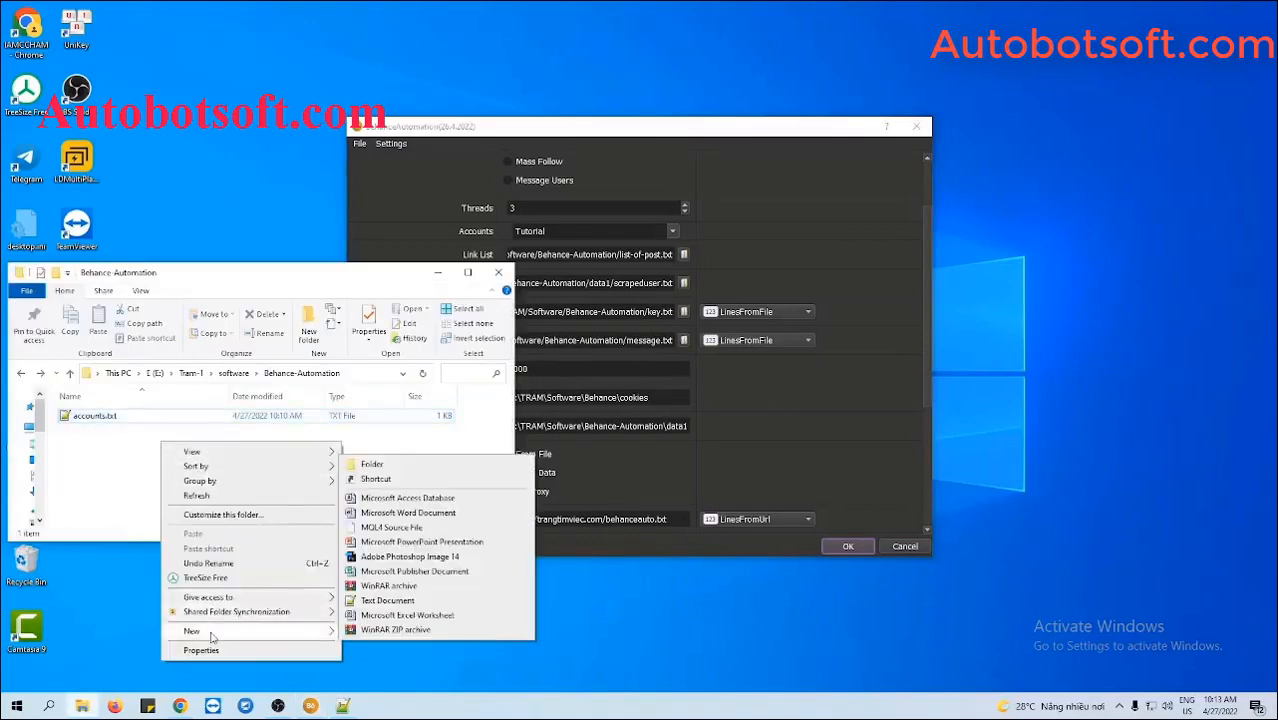
click(377, 470)
text(cooki)
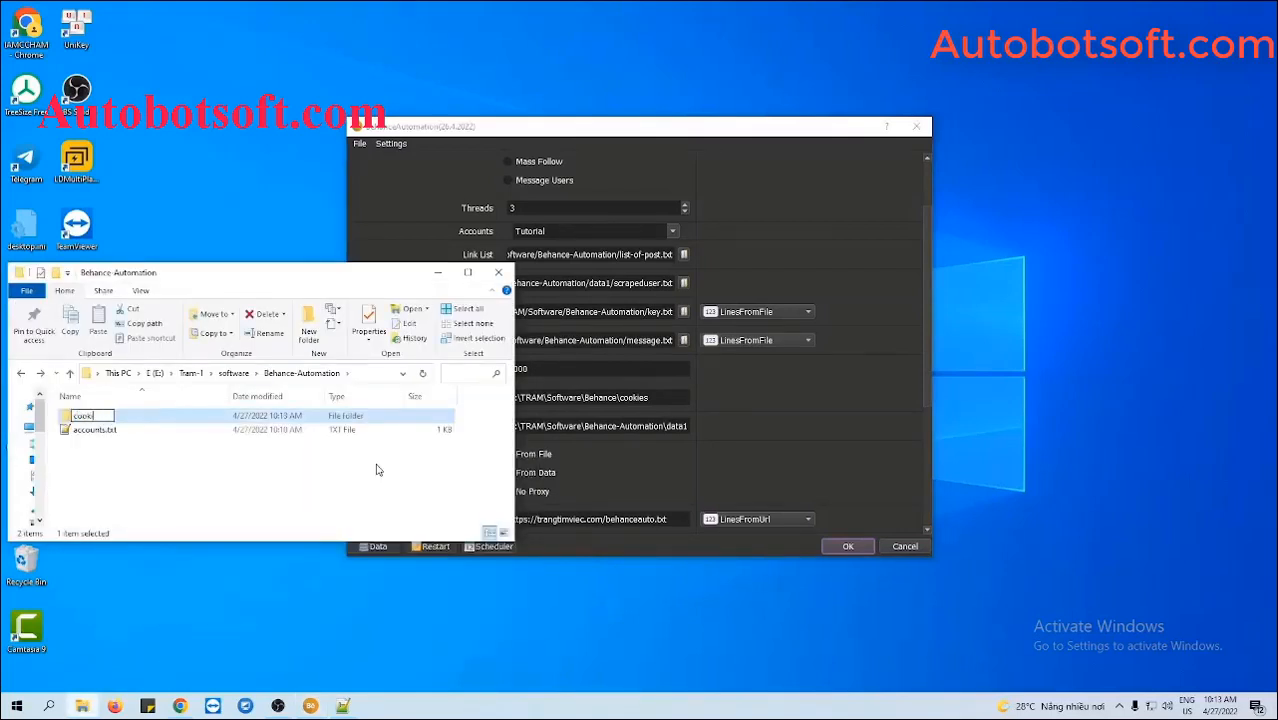
text(es)
key(Return)
double_click(208, 419)
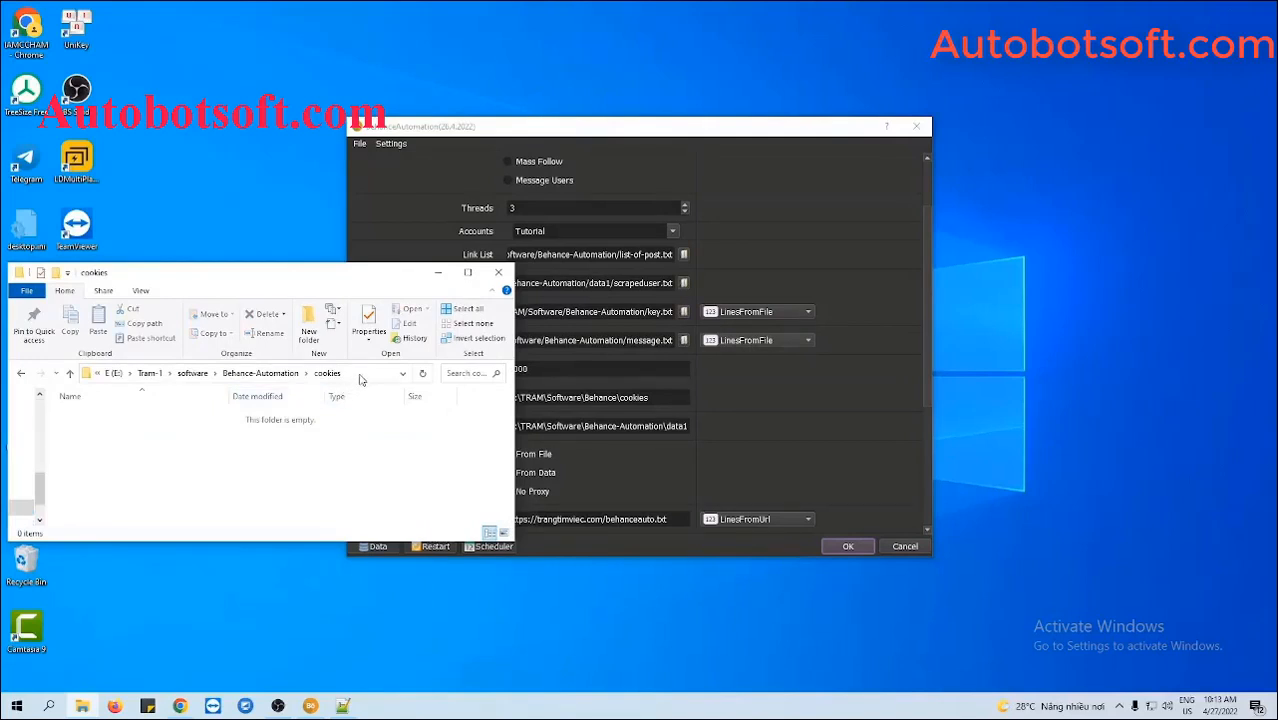
click(361, 374)
key(ctrl+c)
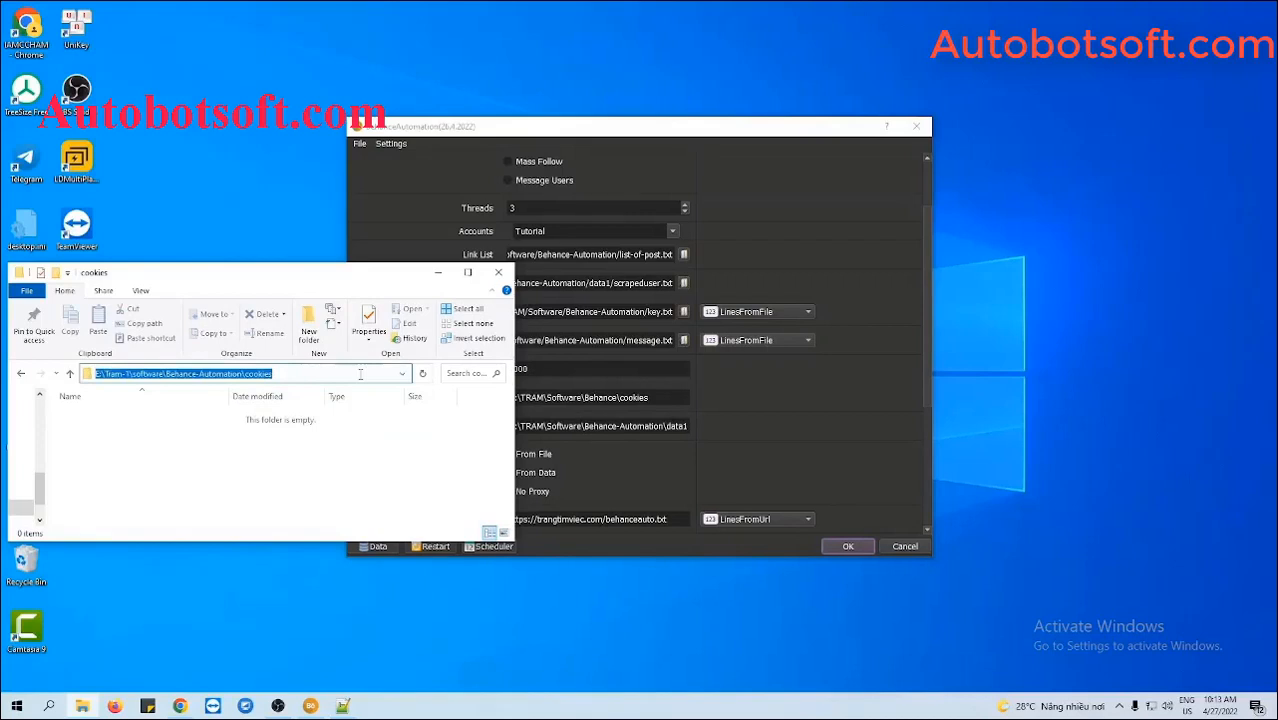
click(741, 418)
triple_click(662, 400)
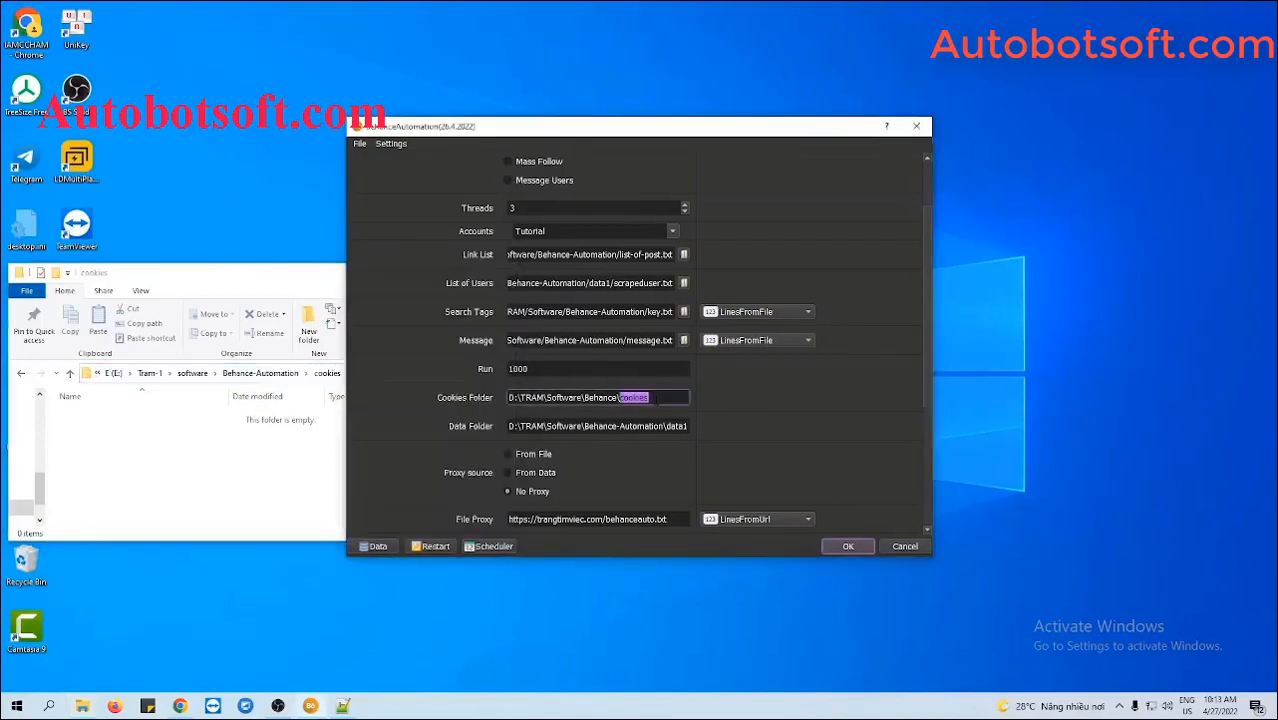
key(ctrl+v)
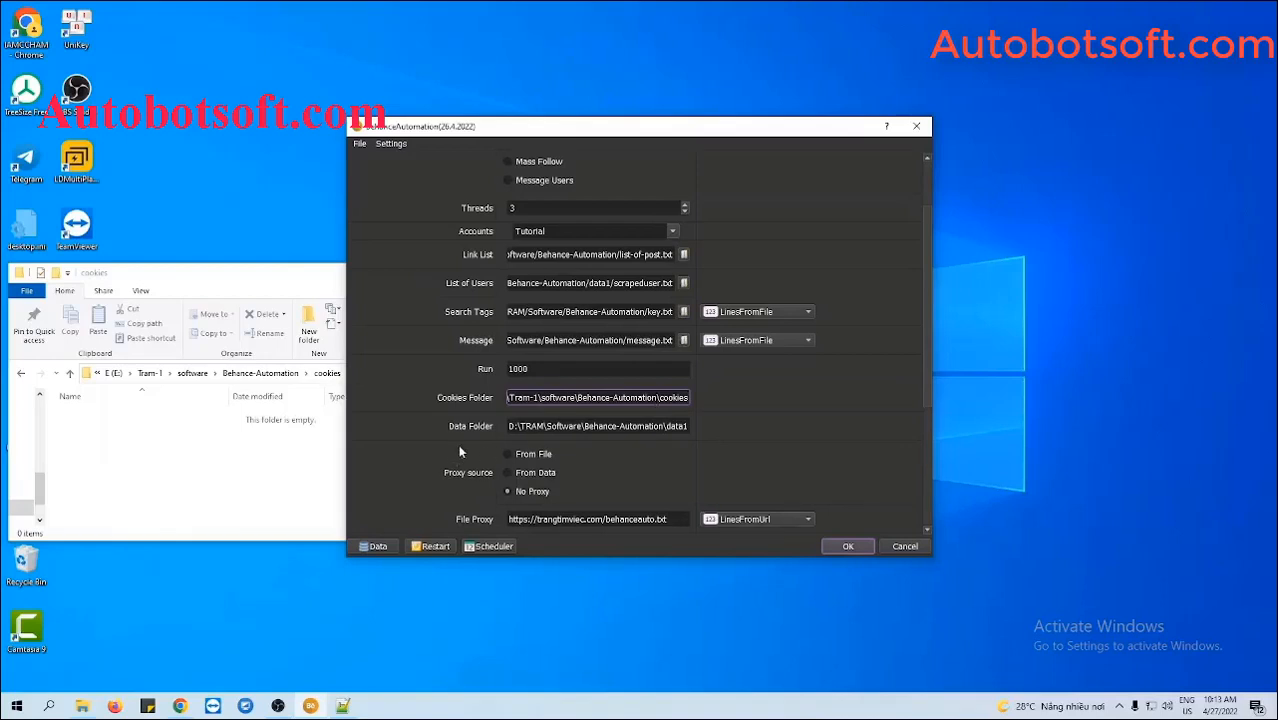
- Create a data folder beside cookies and paste its path into the Data Folder setting
click(23, 374)
right_click(117, 458)
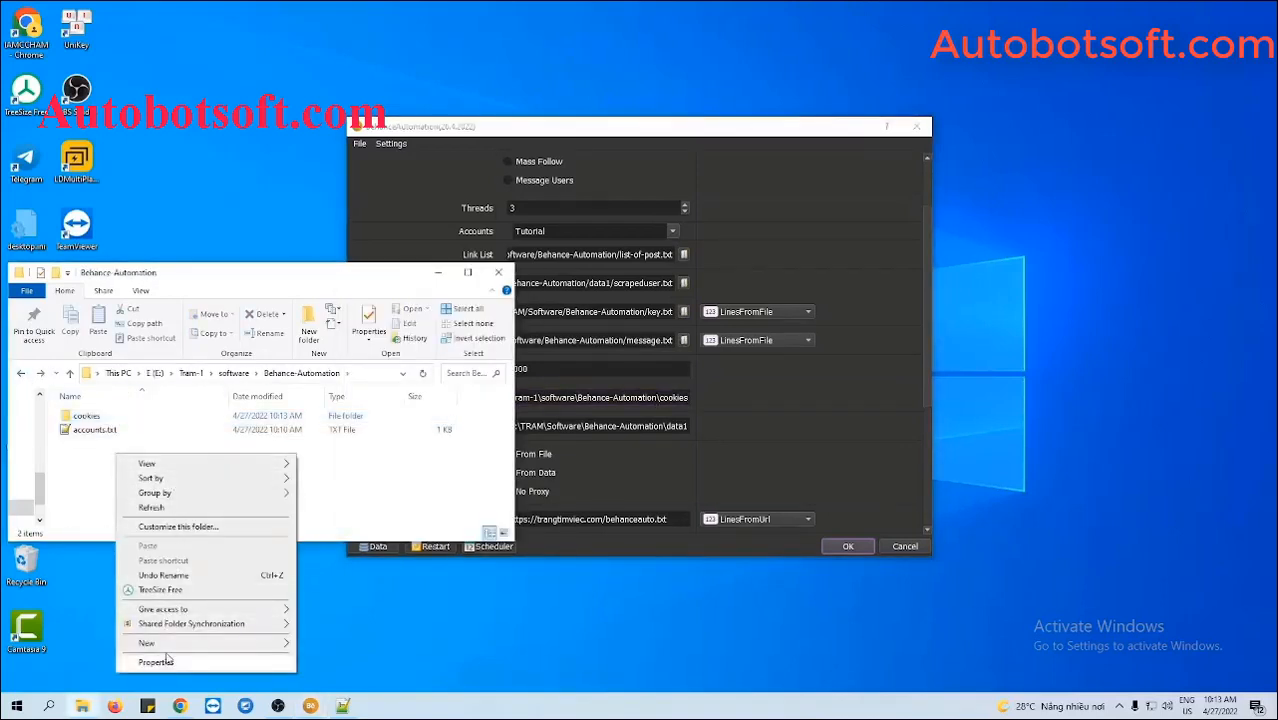
mouse_move(200, 643)
click(328, 477)
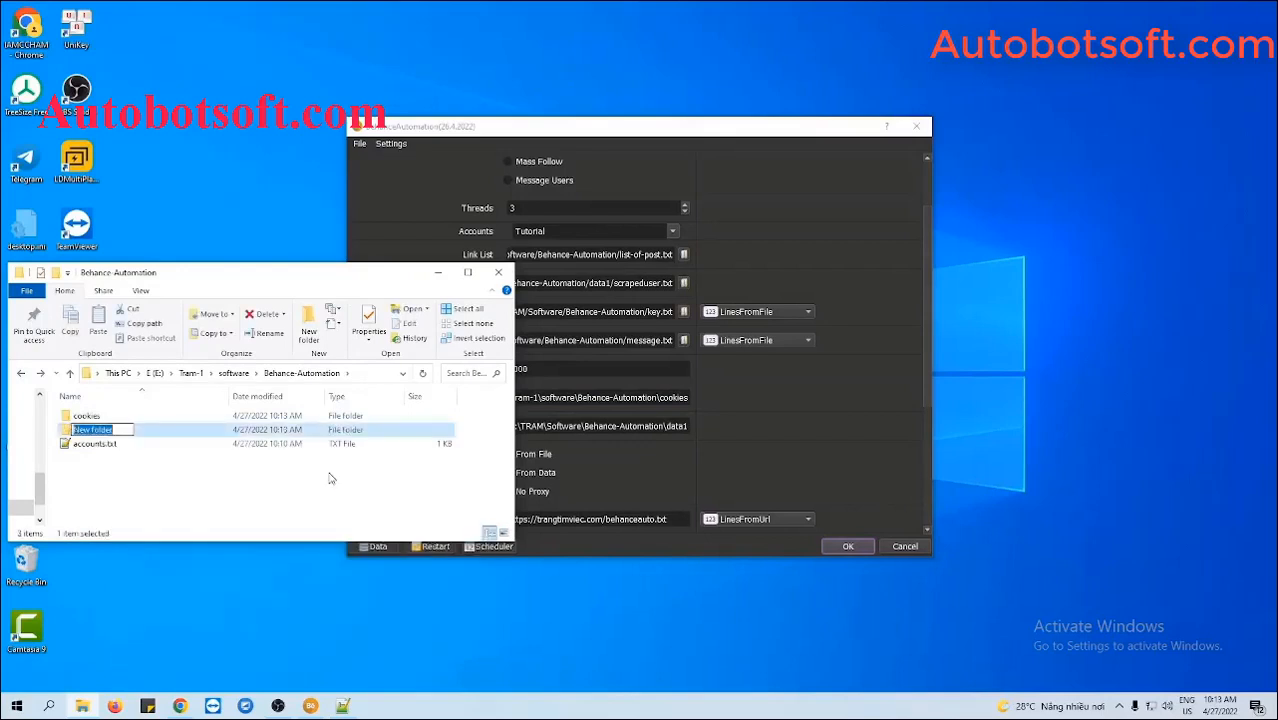
text(data)
key(Return)
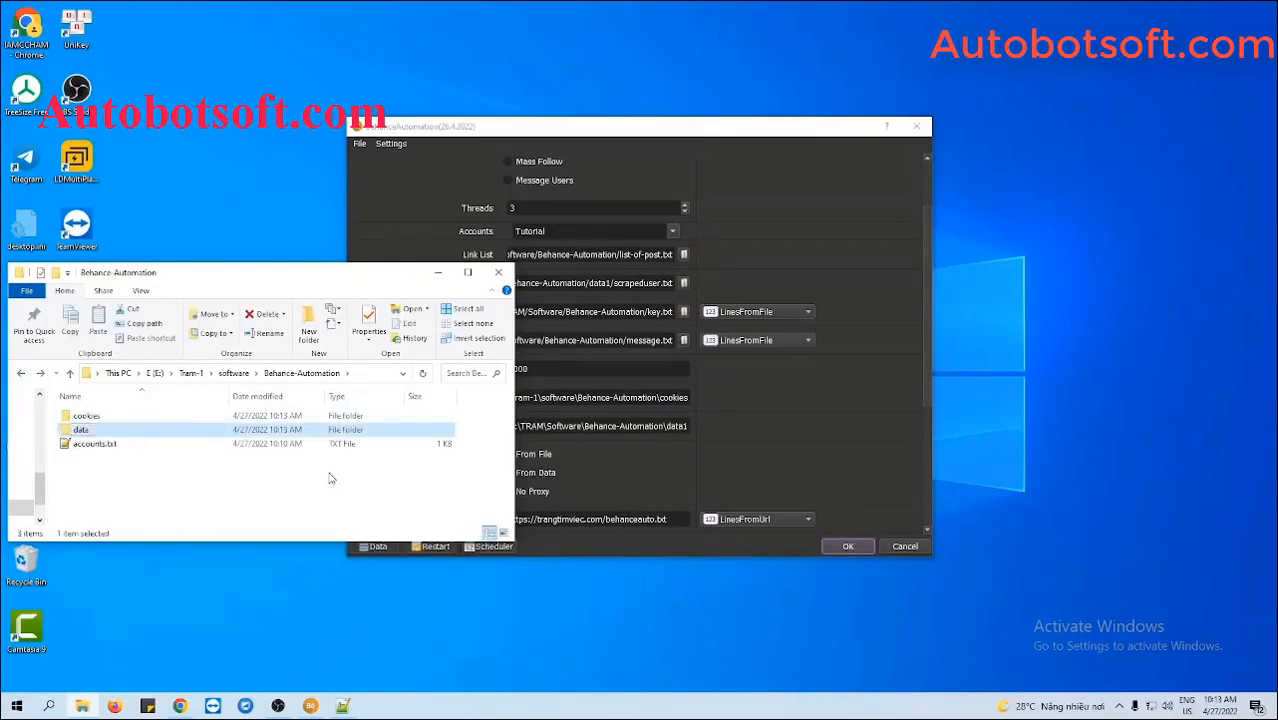
double_click(222, 431)
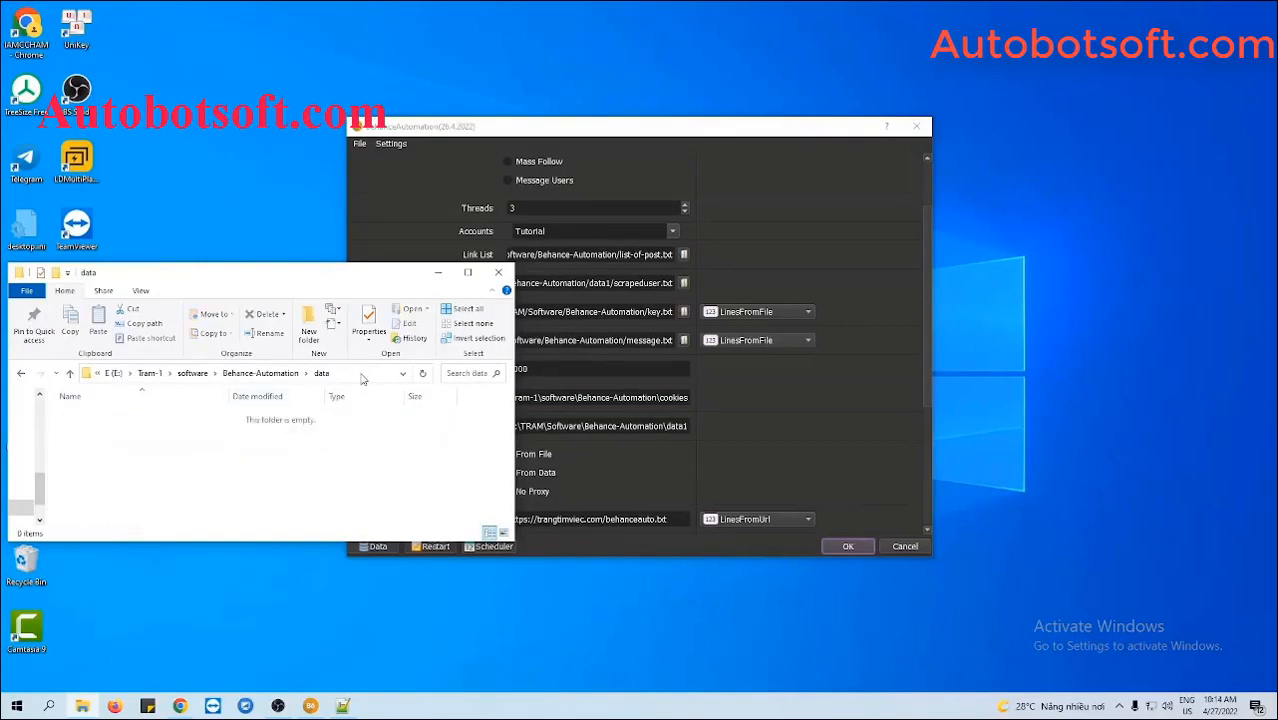
click(363, 378)
key(ctrl+c)
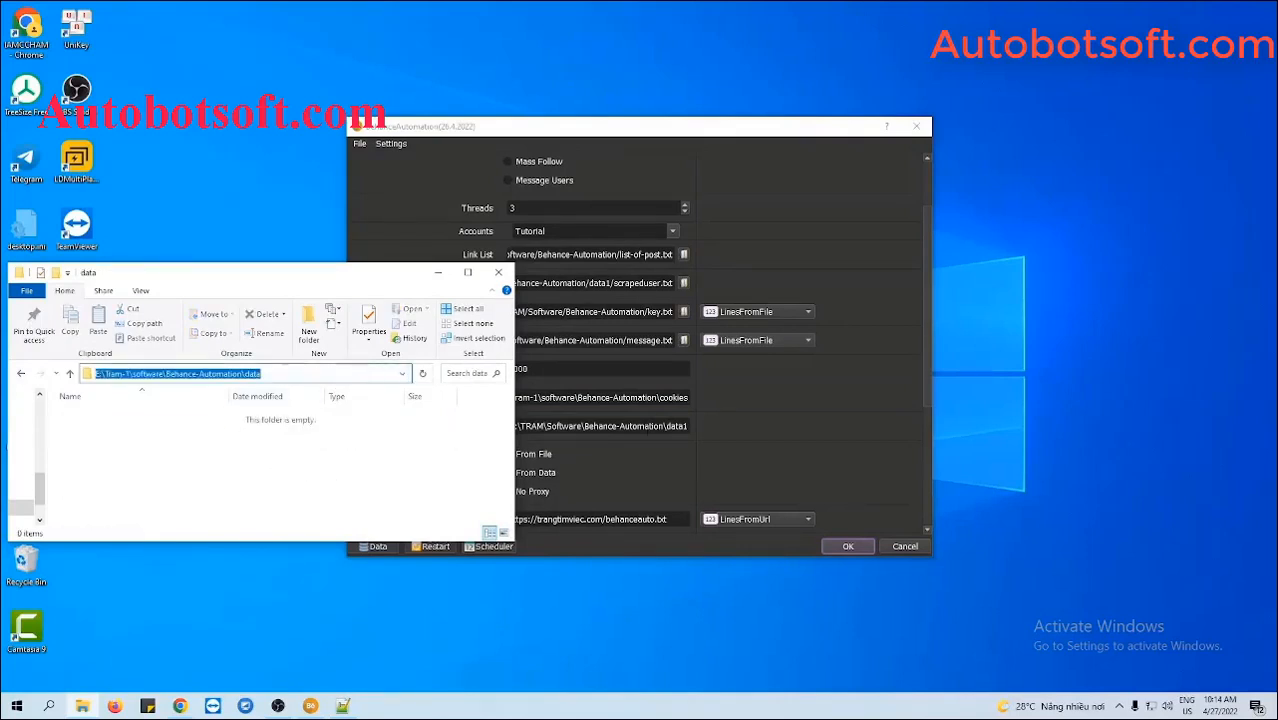
triple_click(648, 427)
key(ctrl+v)
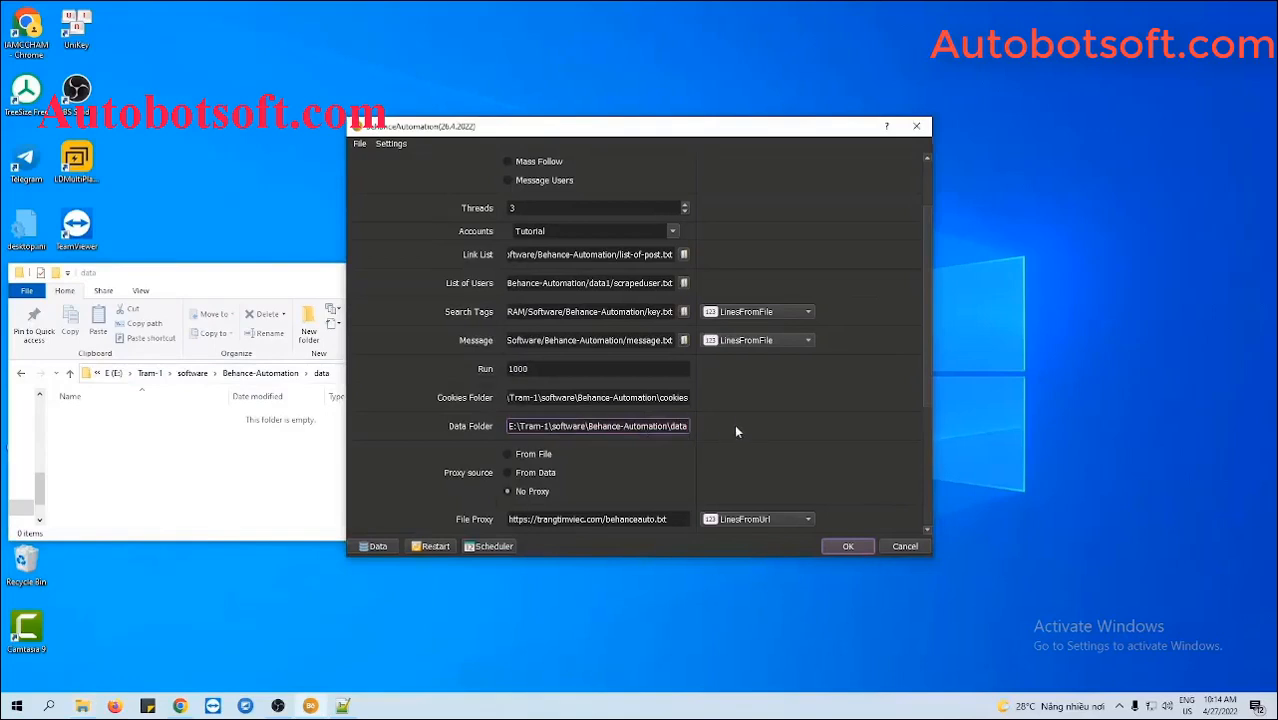
click(261, 297)
click(433, 273)
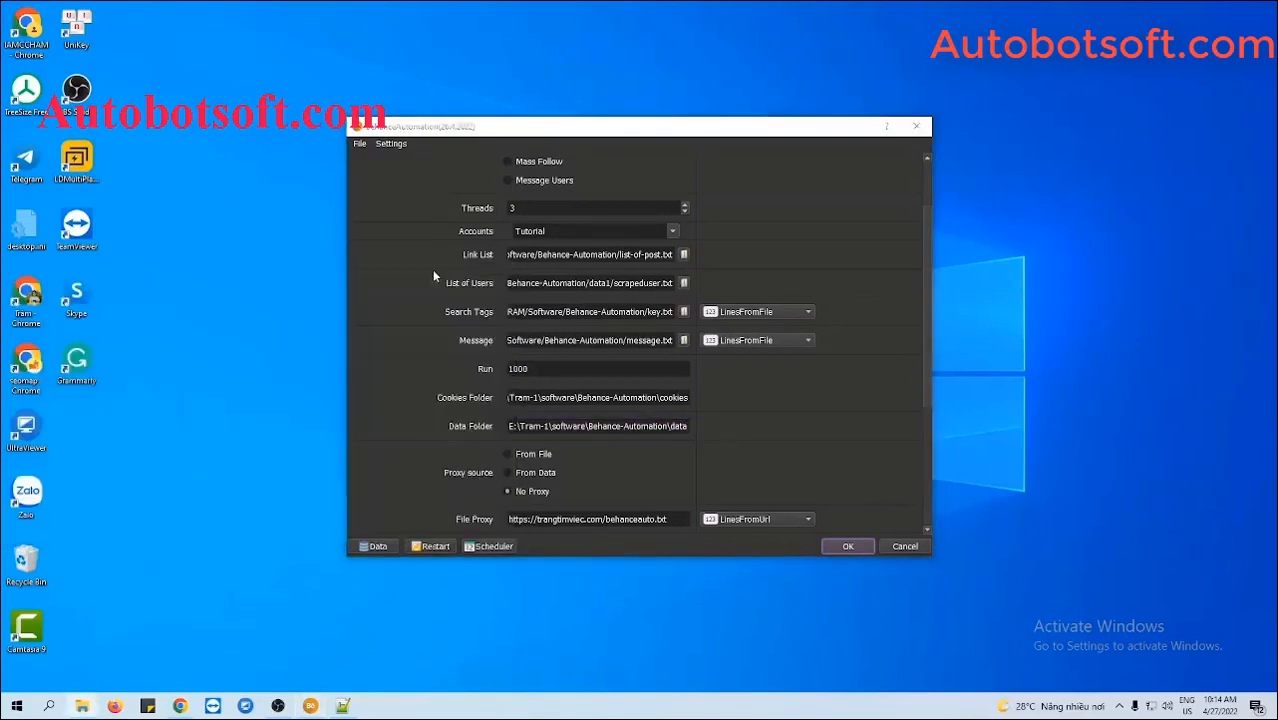
- Set the proxy source to From File, clear the File Proxy URL and choose LinesFromFile
scroll(733, 389, down, 2)
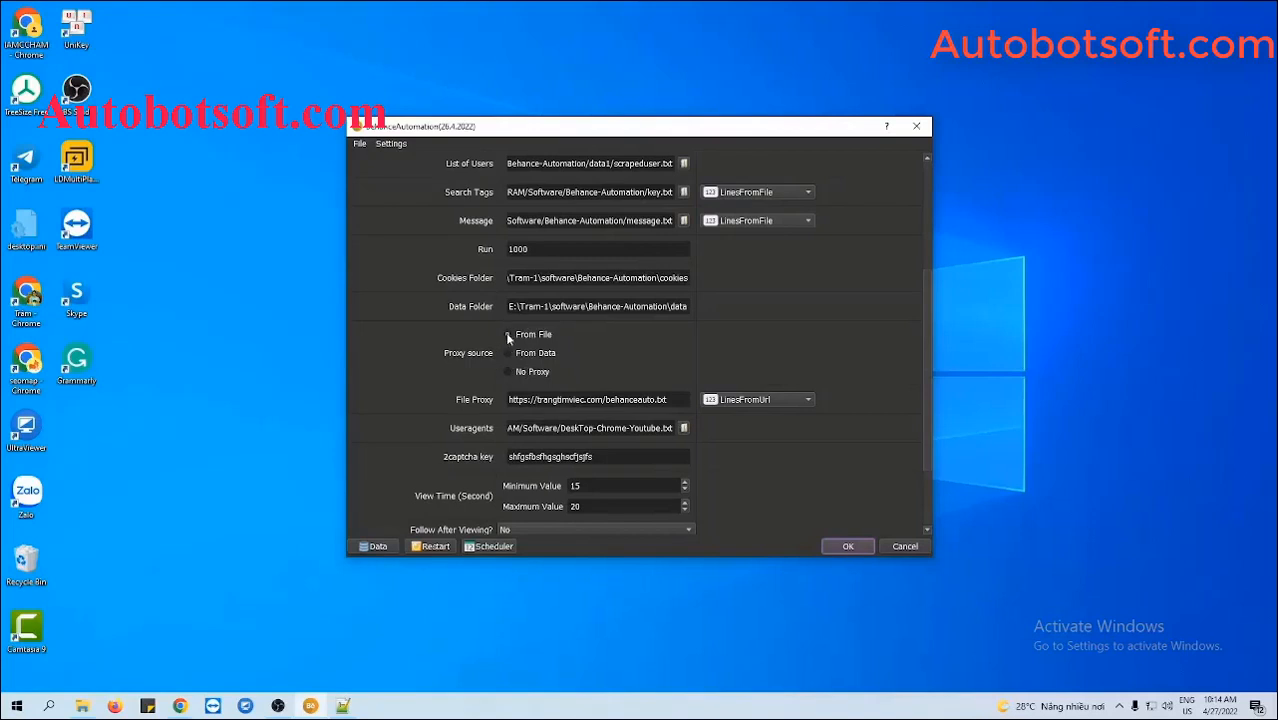
click(508, 336)
click(667, 399)
drag(667, 399, 508, 399)
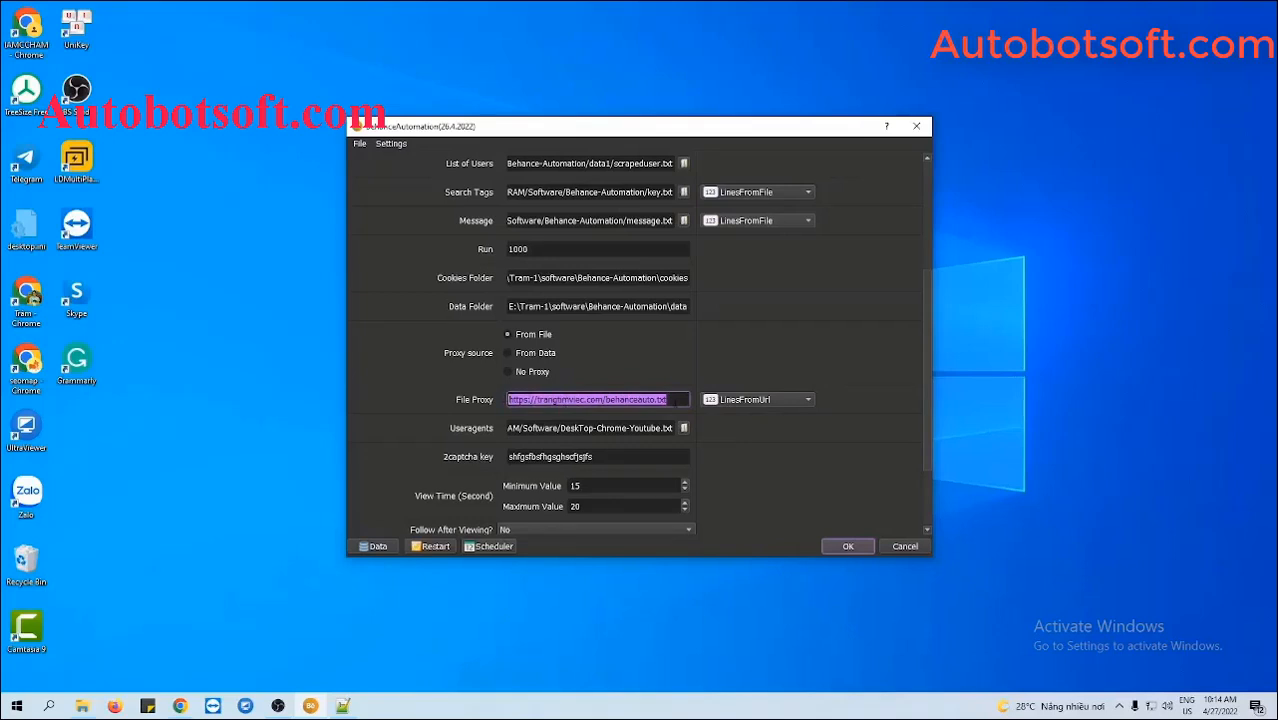
click(752, 401)
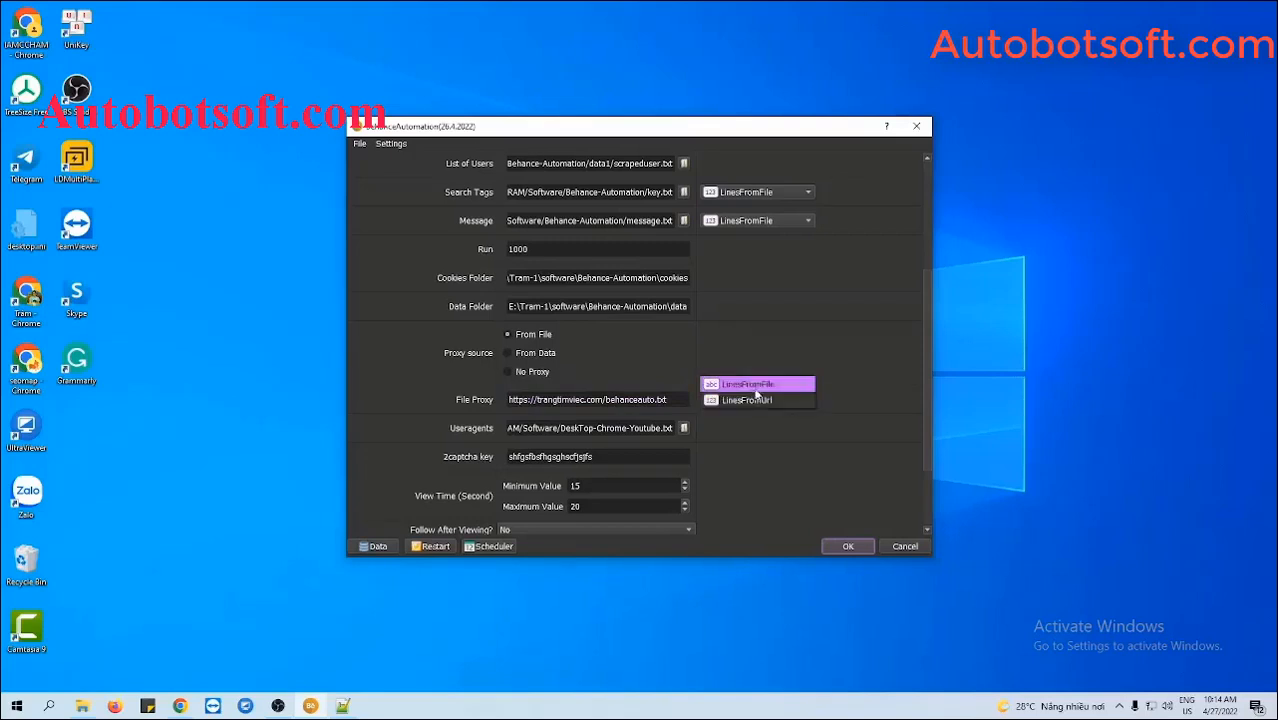
click(755, 385)
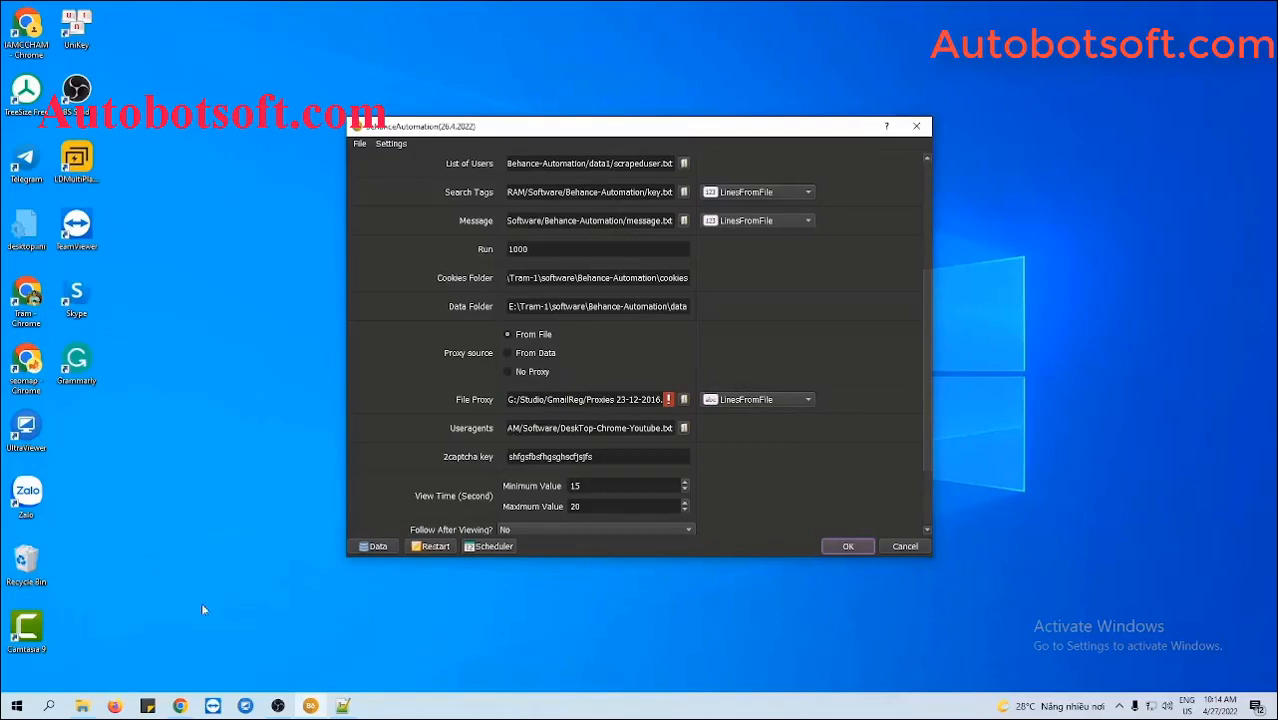
click(84, 703)
click(25, 376)
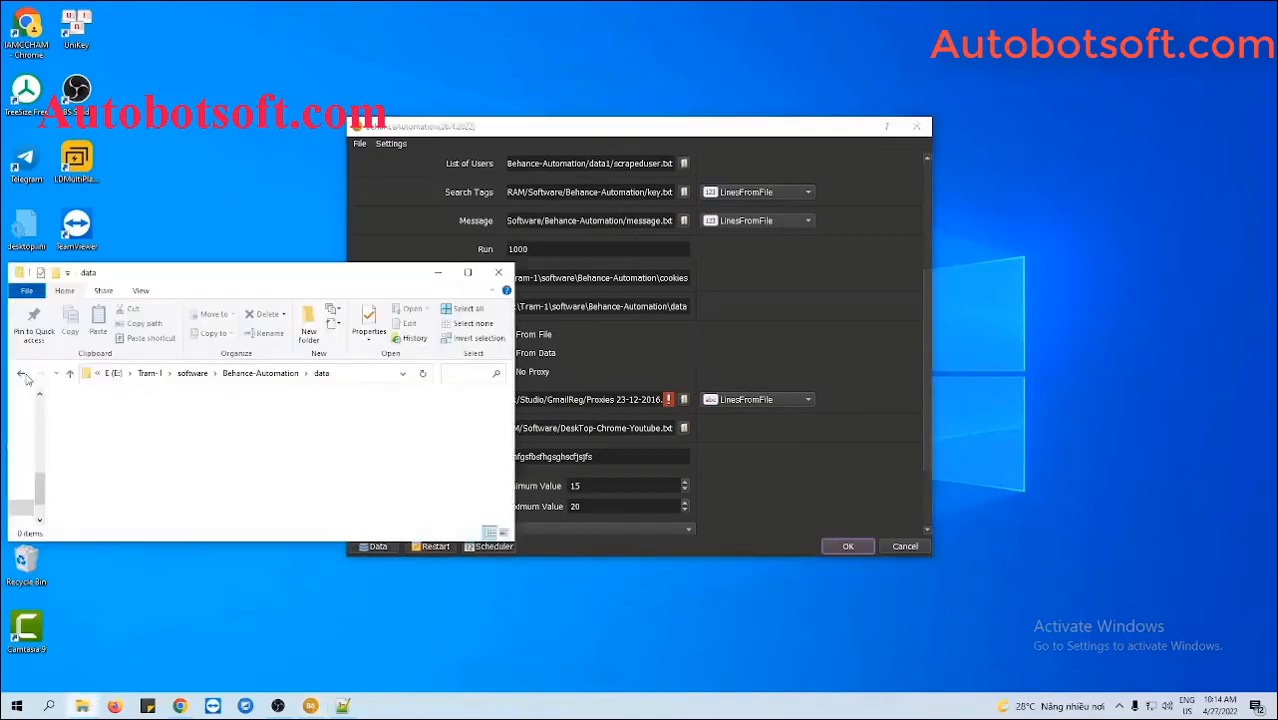
- Create proxy.txt in the Behance-Automation folder, paste in the 30 proxy addresses and save it
right_click(218, 474)
mouse_move(270, 443)
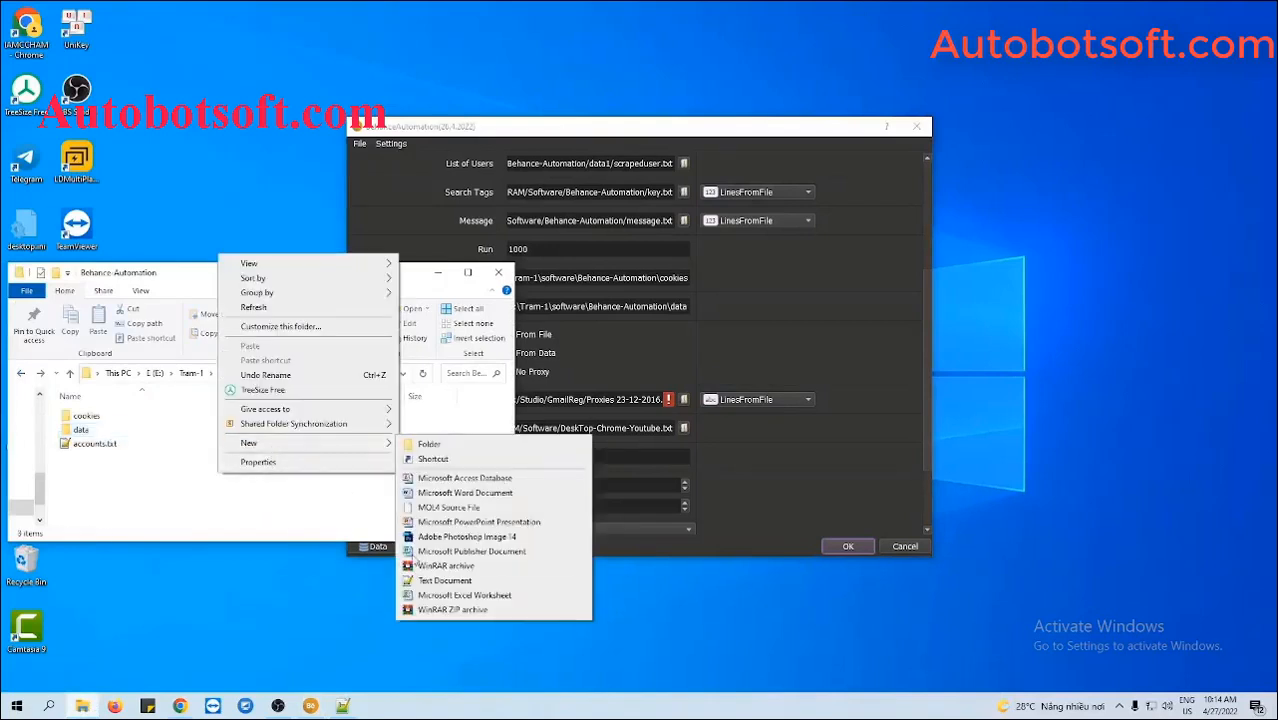
click(425, 580)
text(proxys.txt)
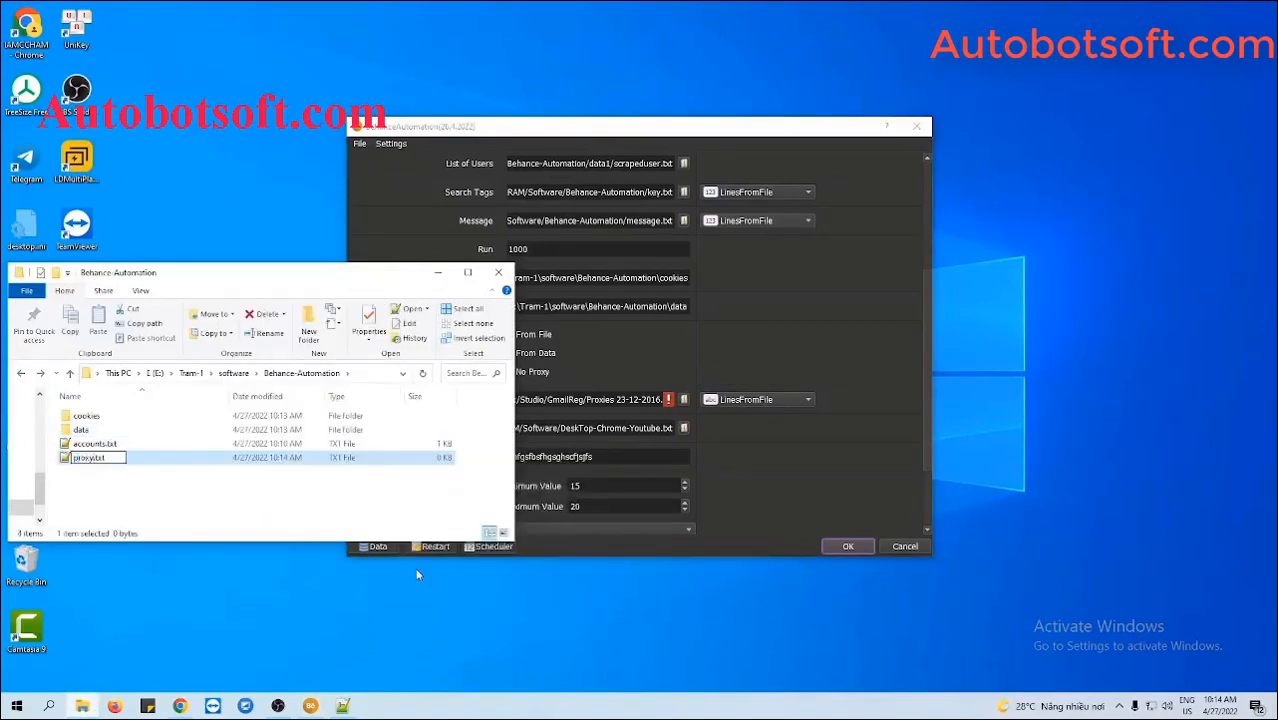
key(Return)
double_click(115, 457)
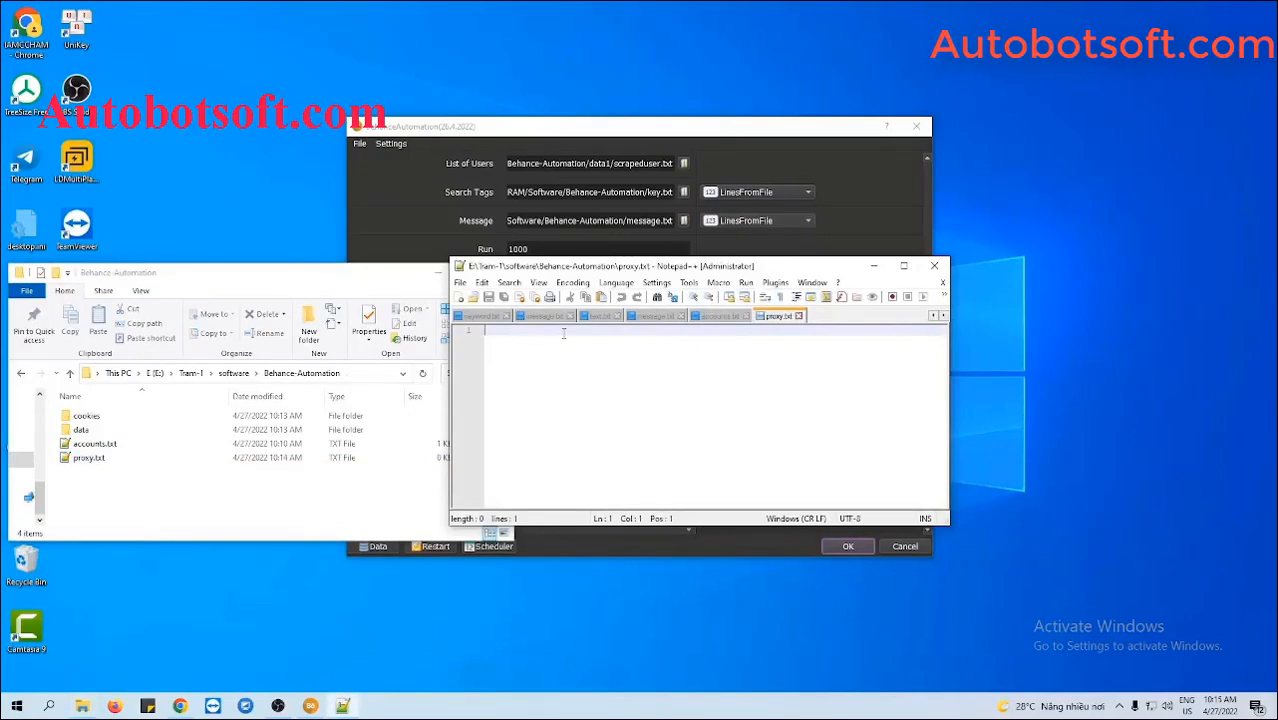
key(ctrl+v)
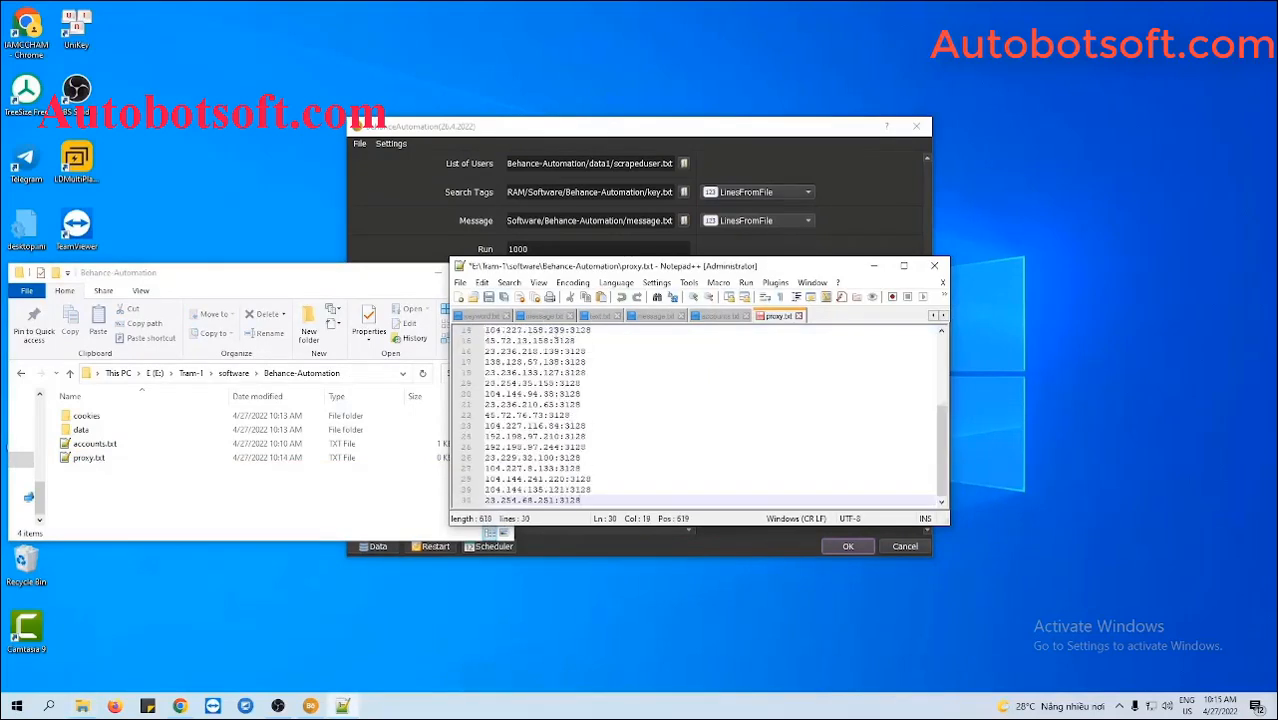
click(489, 297)
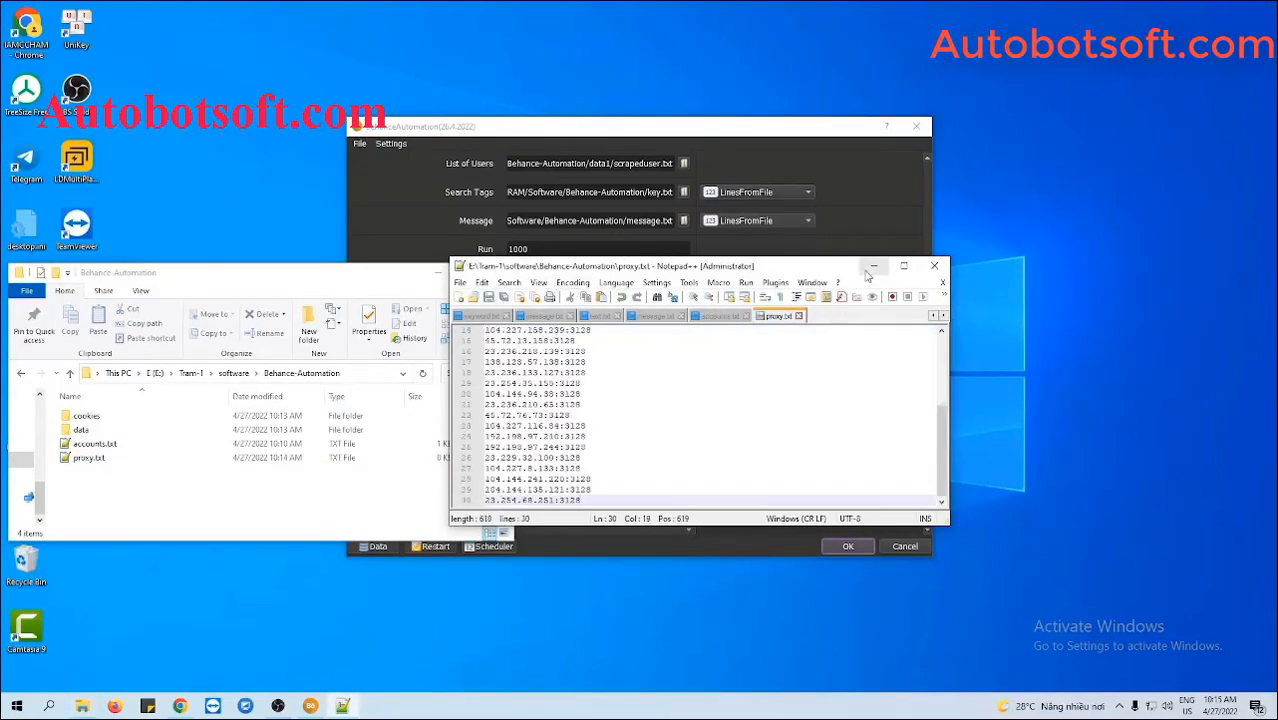
click(873, 266)
- Load proxy.txt as the File Proxy and switch the proxy source to From Data
click(439, 274)
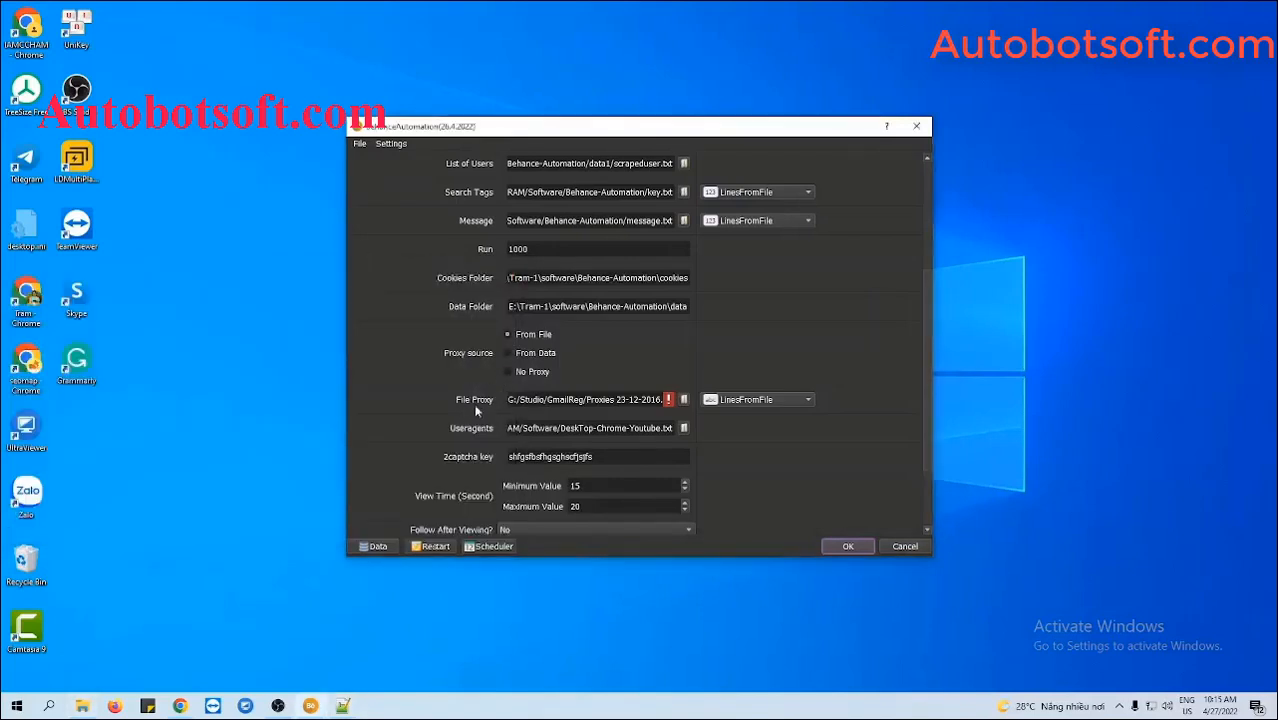
click(683, 400)
click(556, 262)
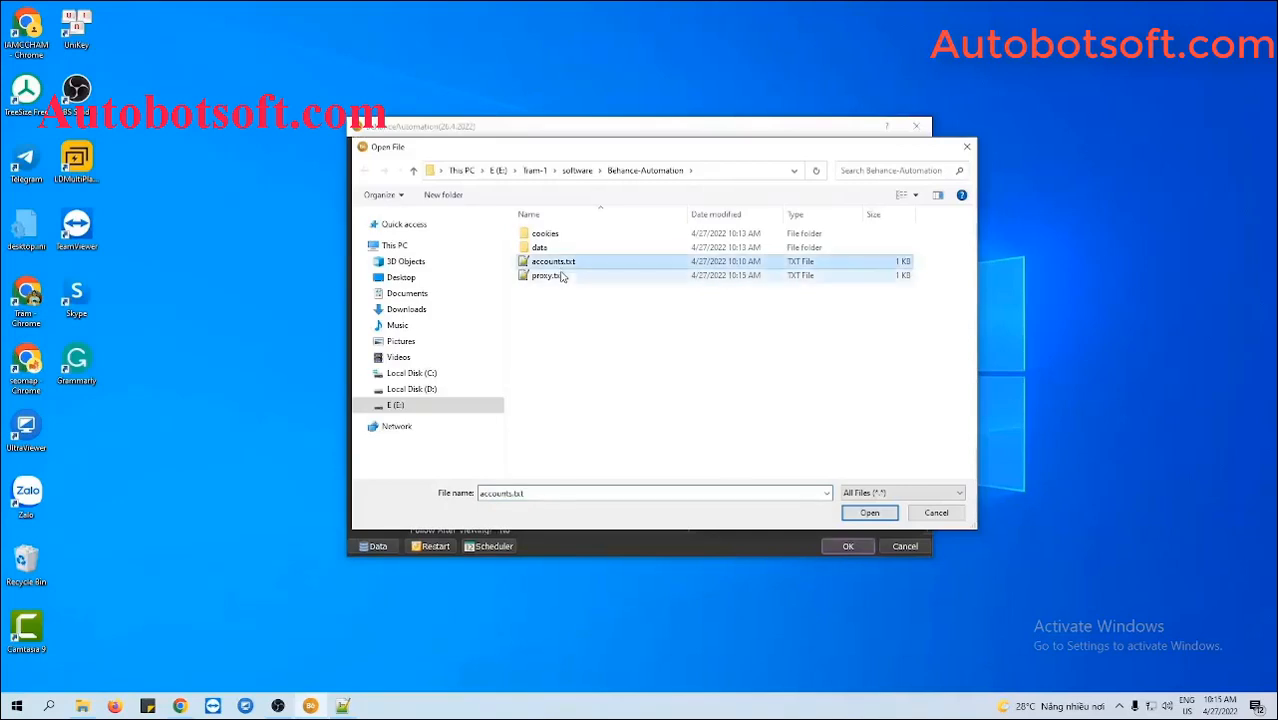
click(556, 276)
click(866, 513)
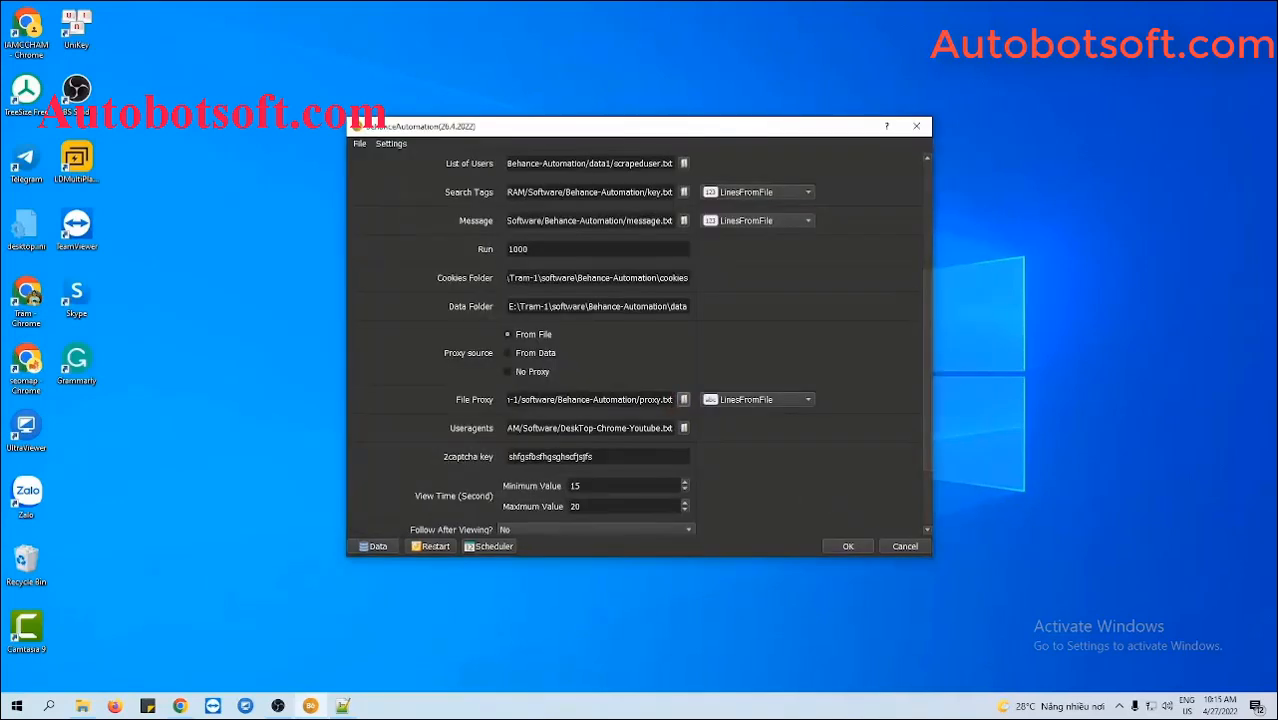
click(508, 353)
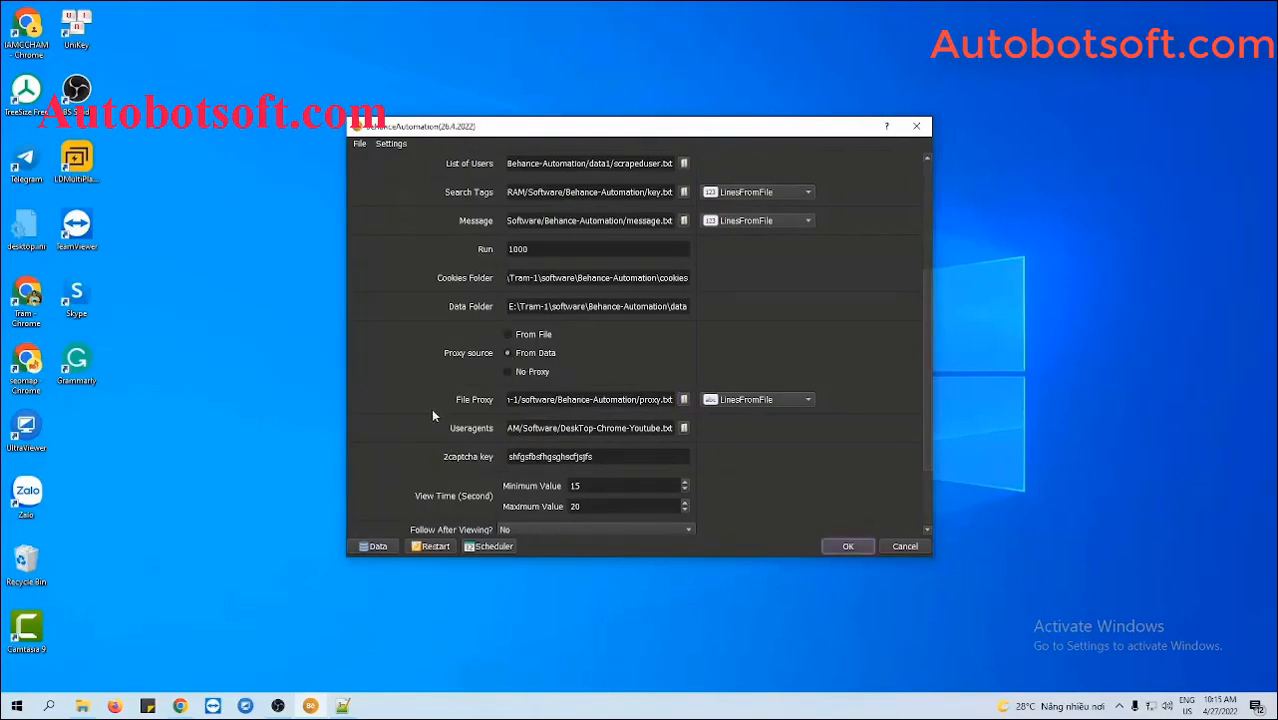
- Review the accounts' Proxy column in the Database Manager, then select No Proxy
click(376, 546)
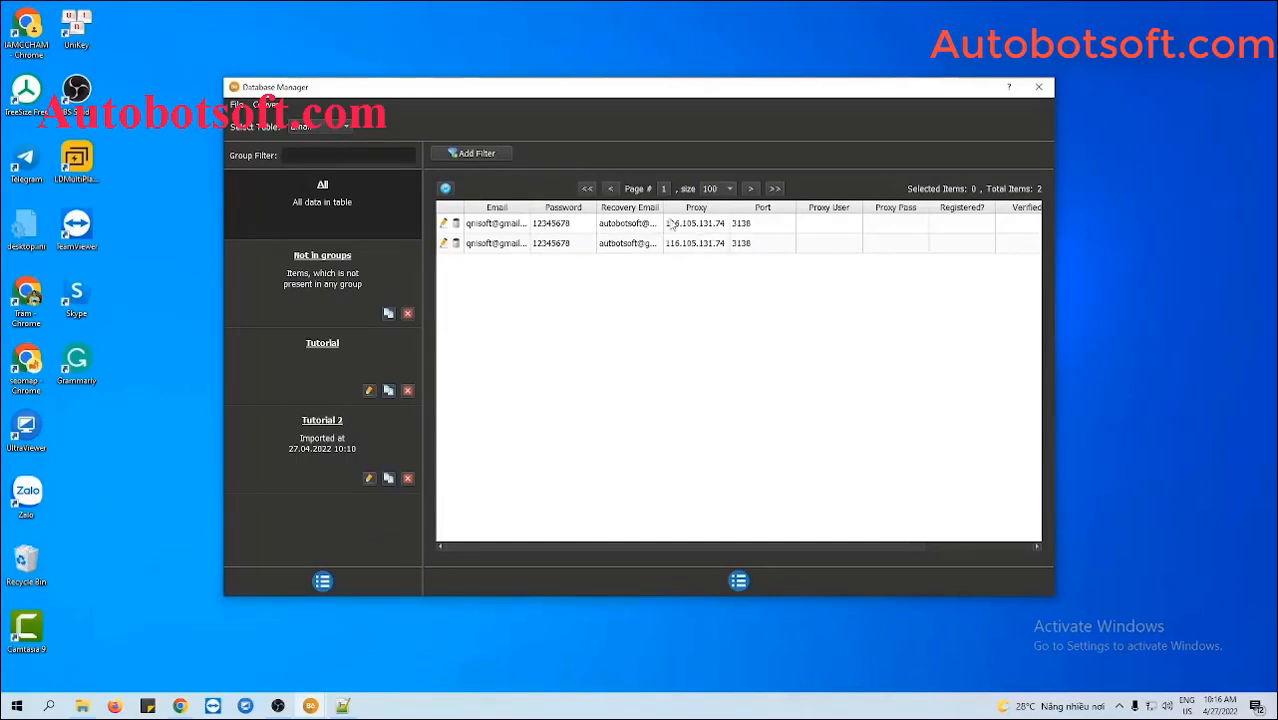
click(1037, 88)
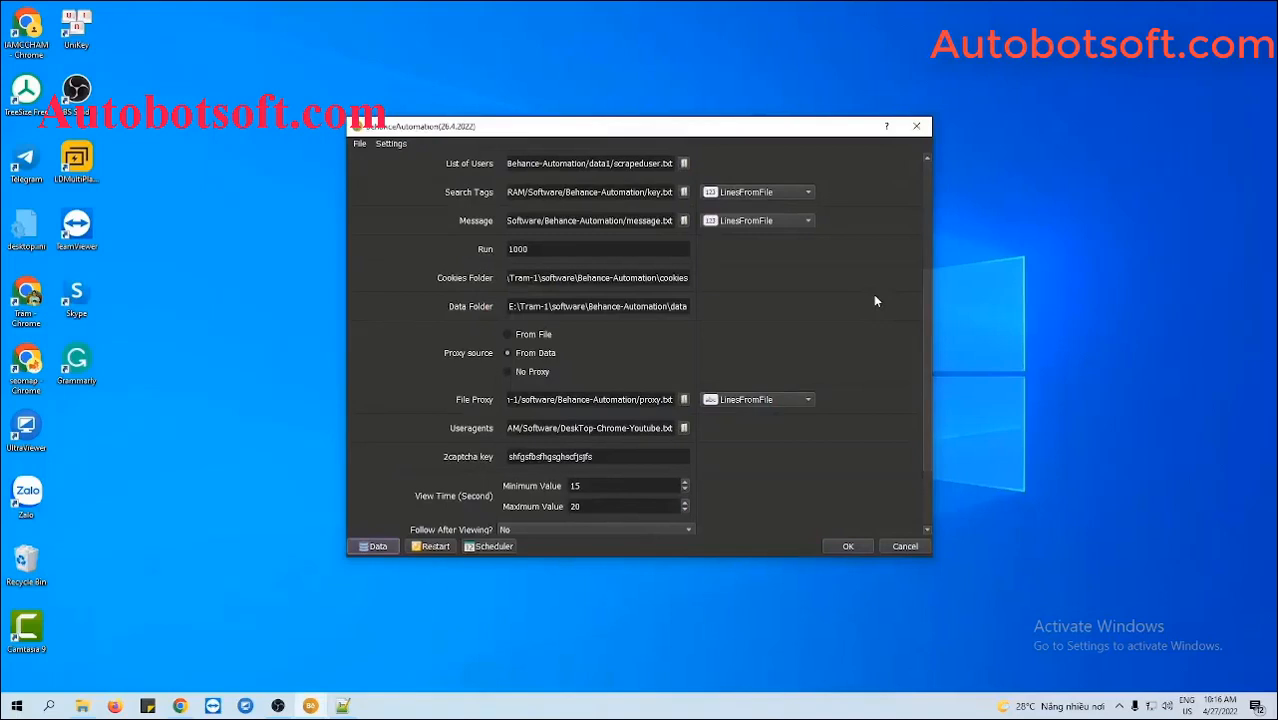
click(508, 373)
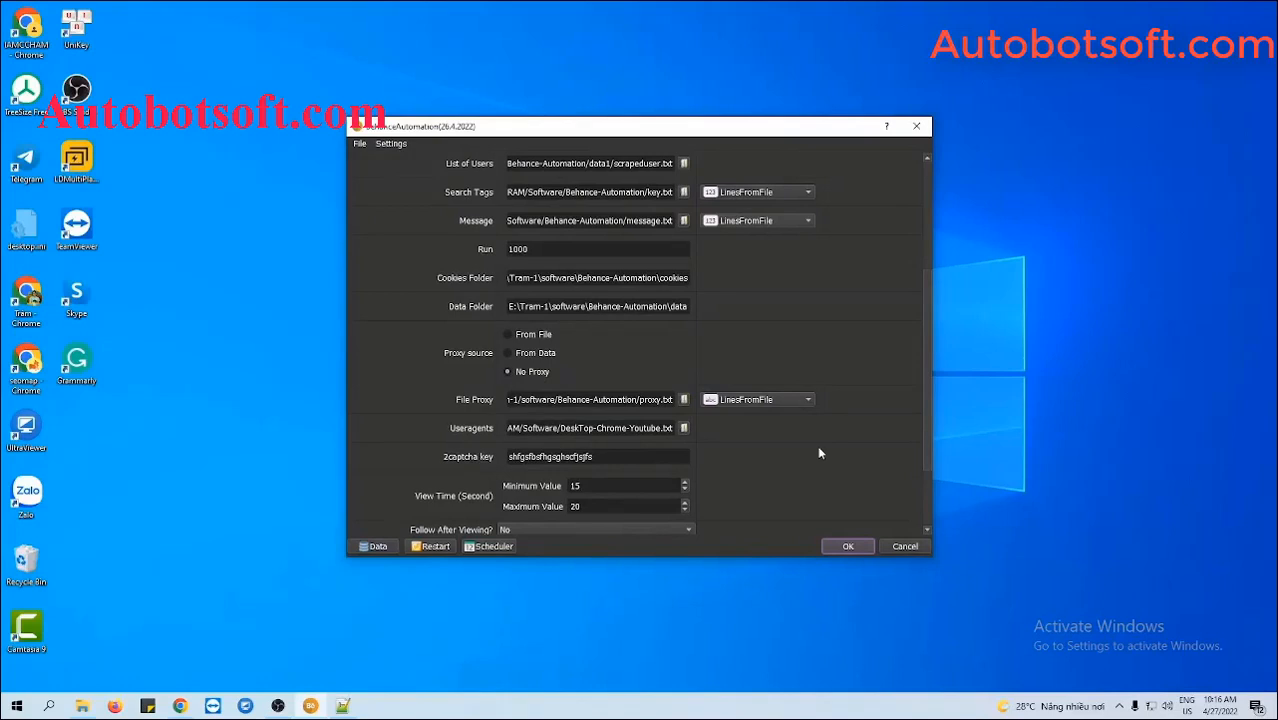
scroll(819, 453, down, 1)
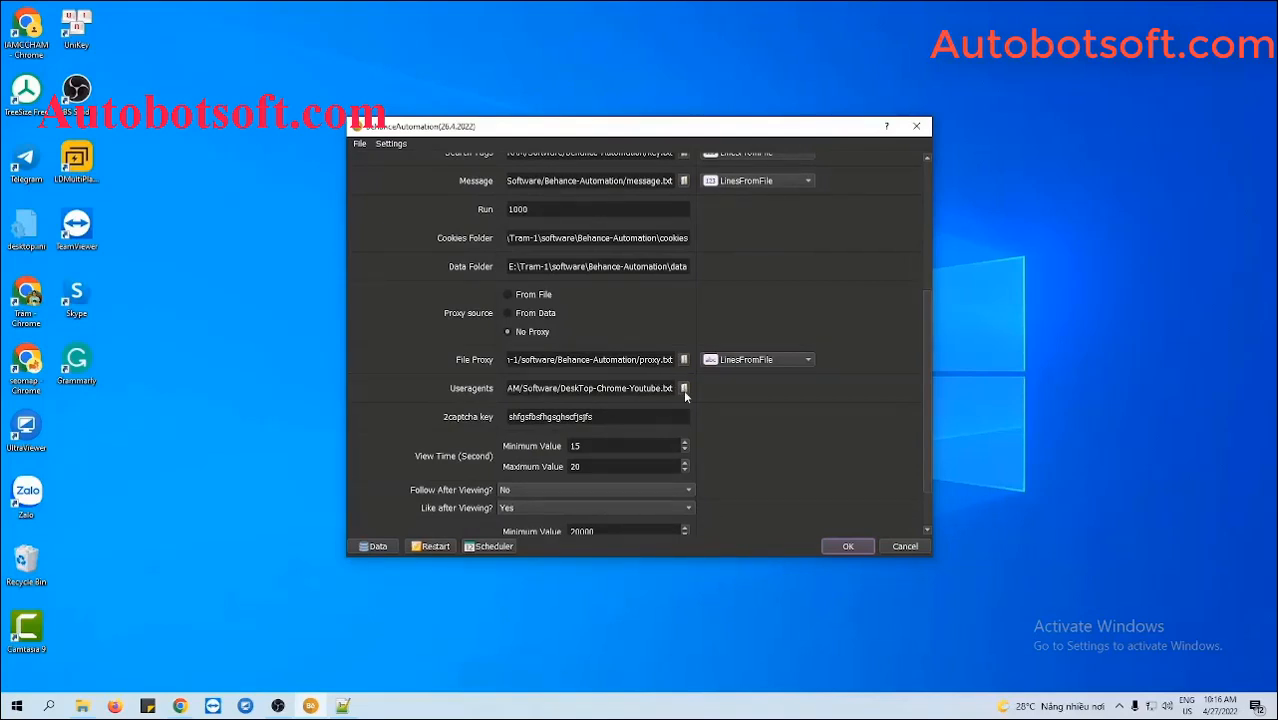
- Load DeskTop-Chrome-Youtube.txt from the Behance-Automation folder as the Useragents file
click(88, 705)
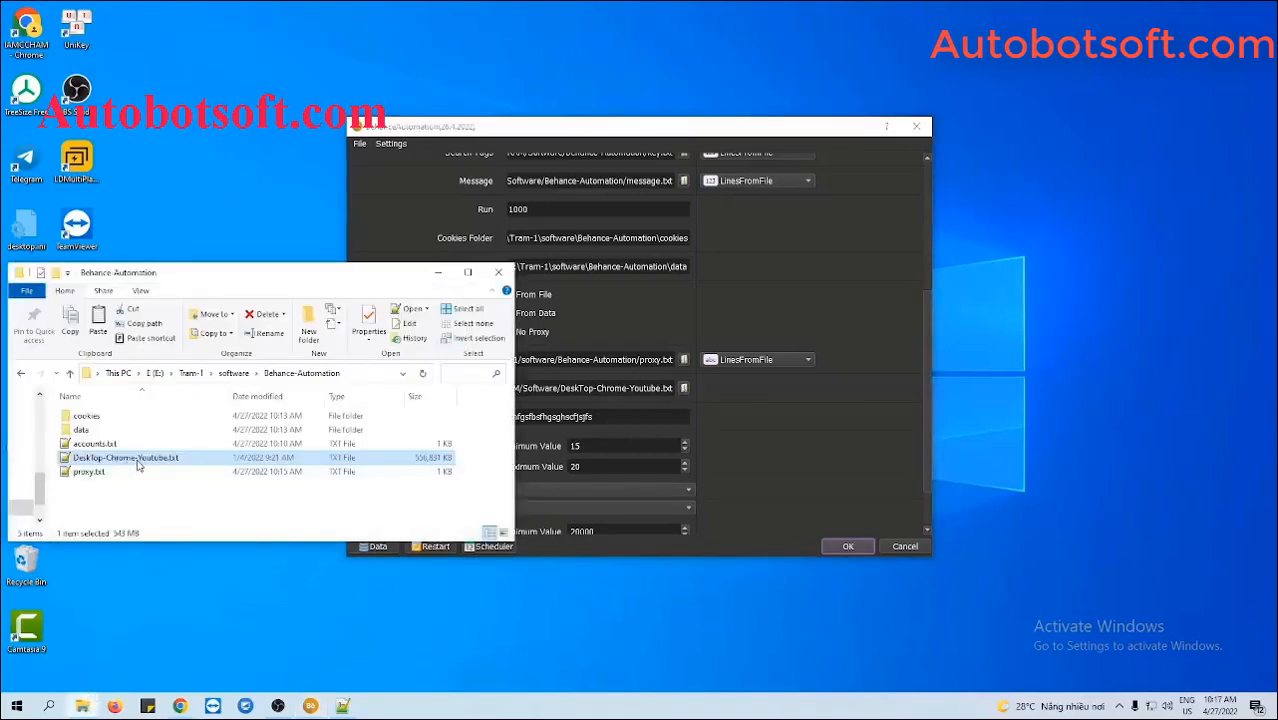
click(742, 447)
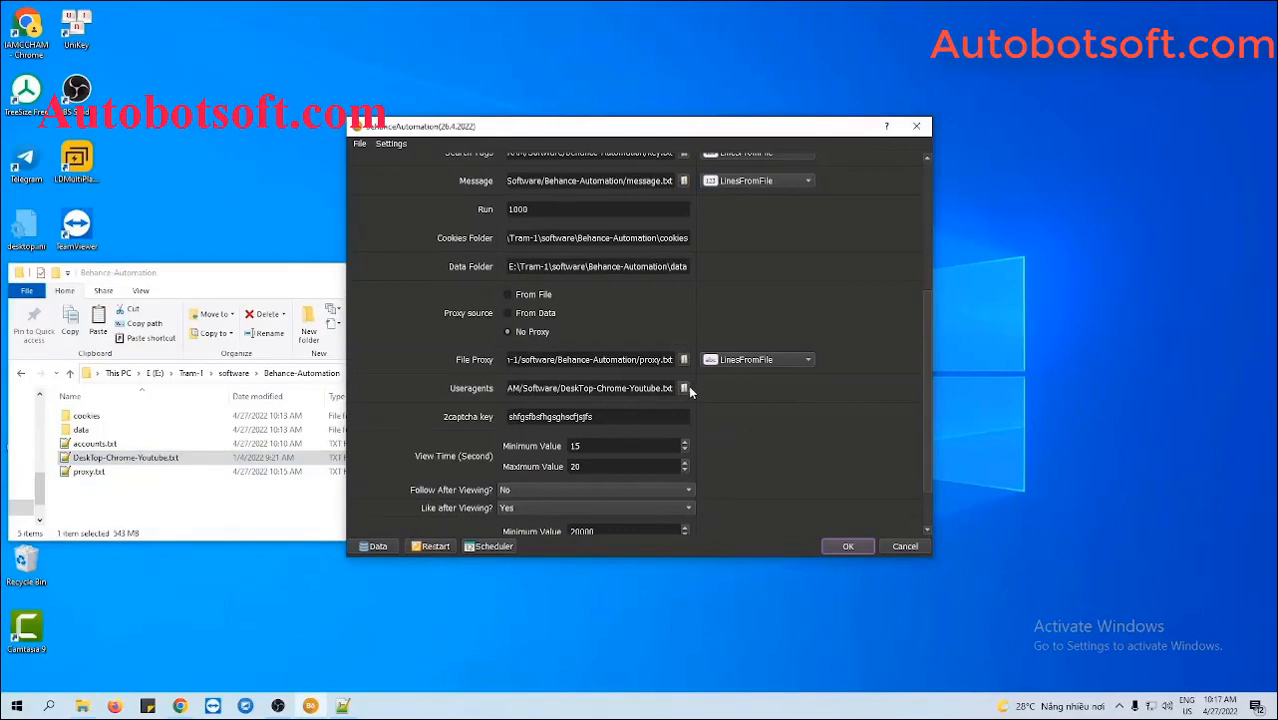
click(684, 388)
click(600, 275)
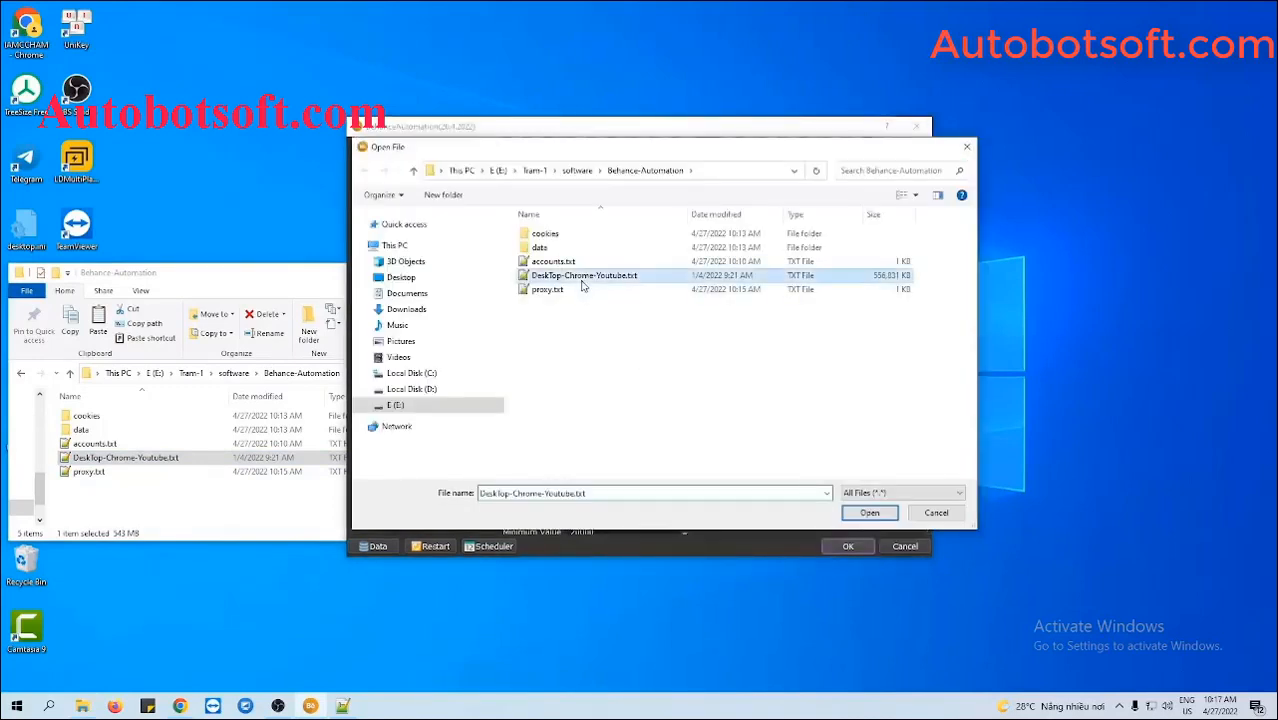
click(869, 512)
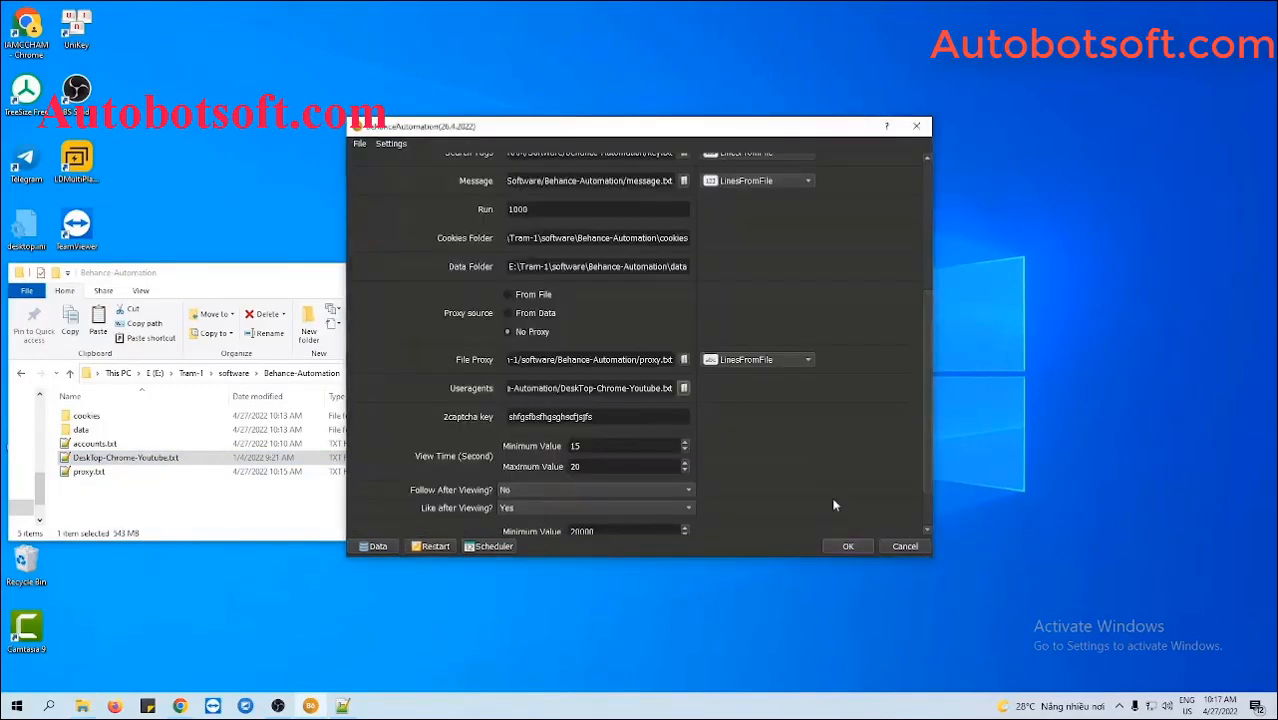
click(315, 286)
click(437, 273)
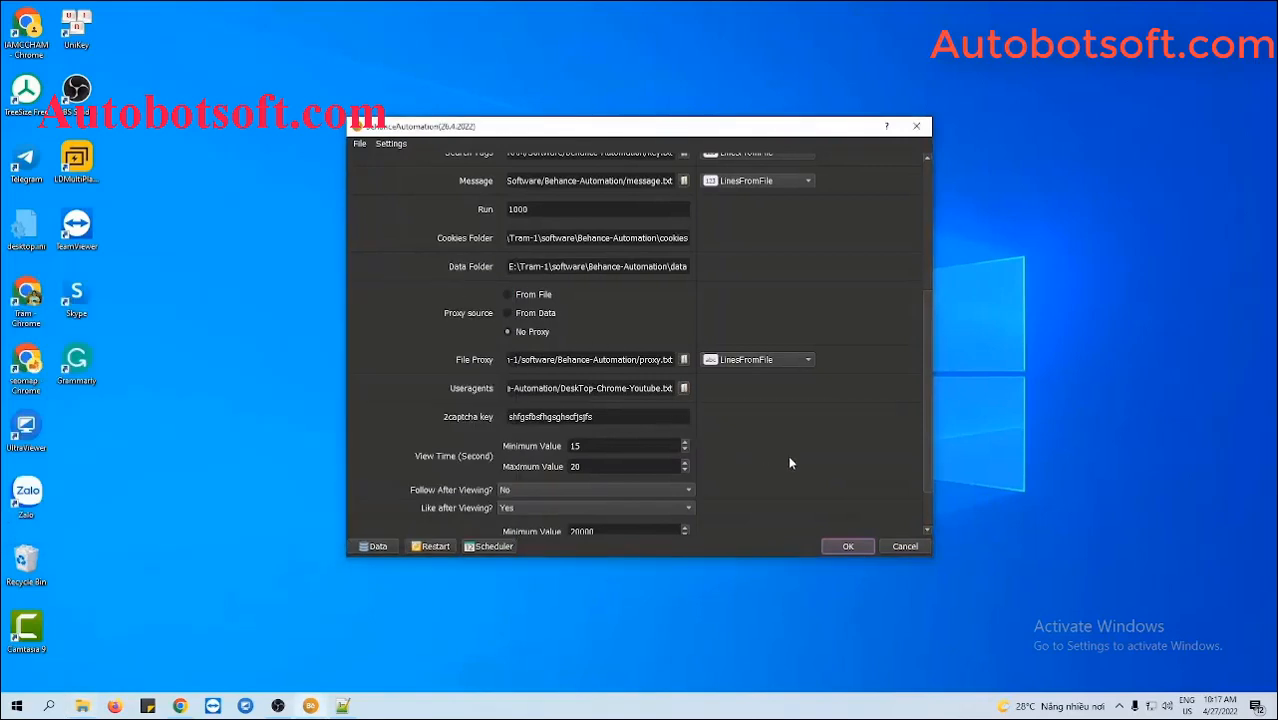
scroll(790, 463, down, 1)
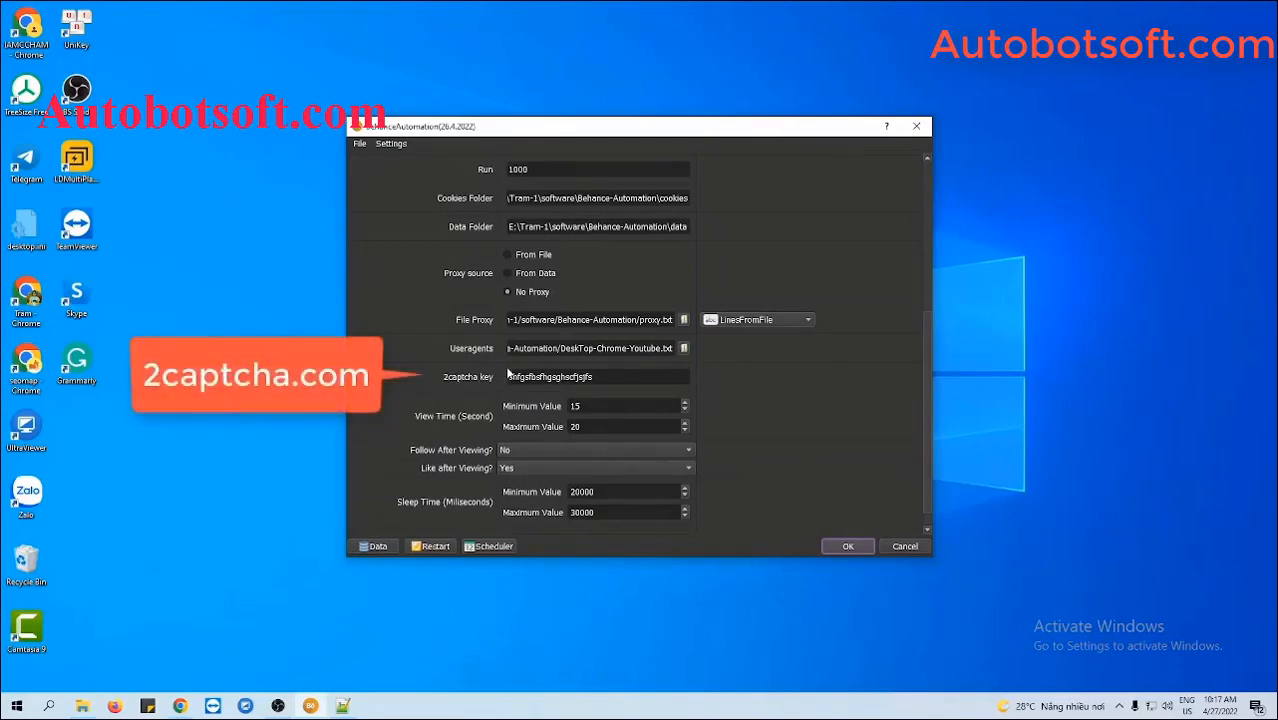
- Check that the 2captcha key field holds an API key
click(612, 377)
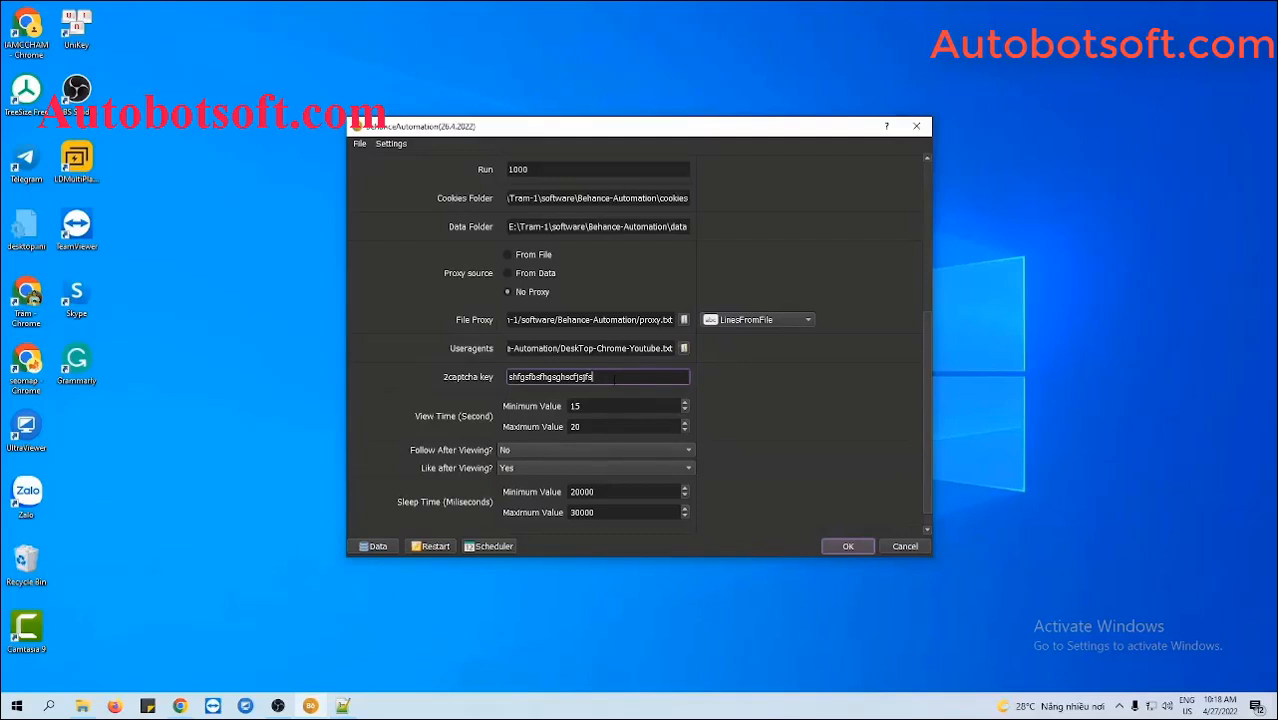
click(769, 421)
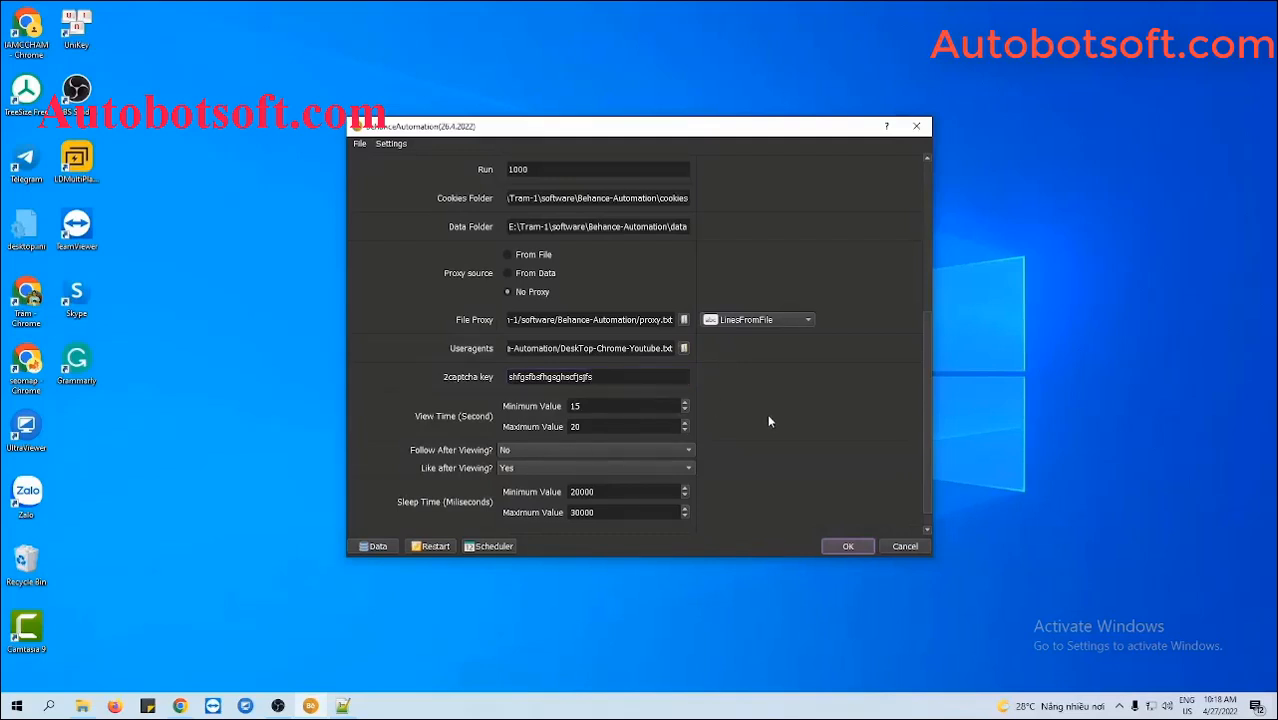
scroll(769, 421, down, 1)
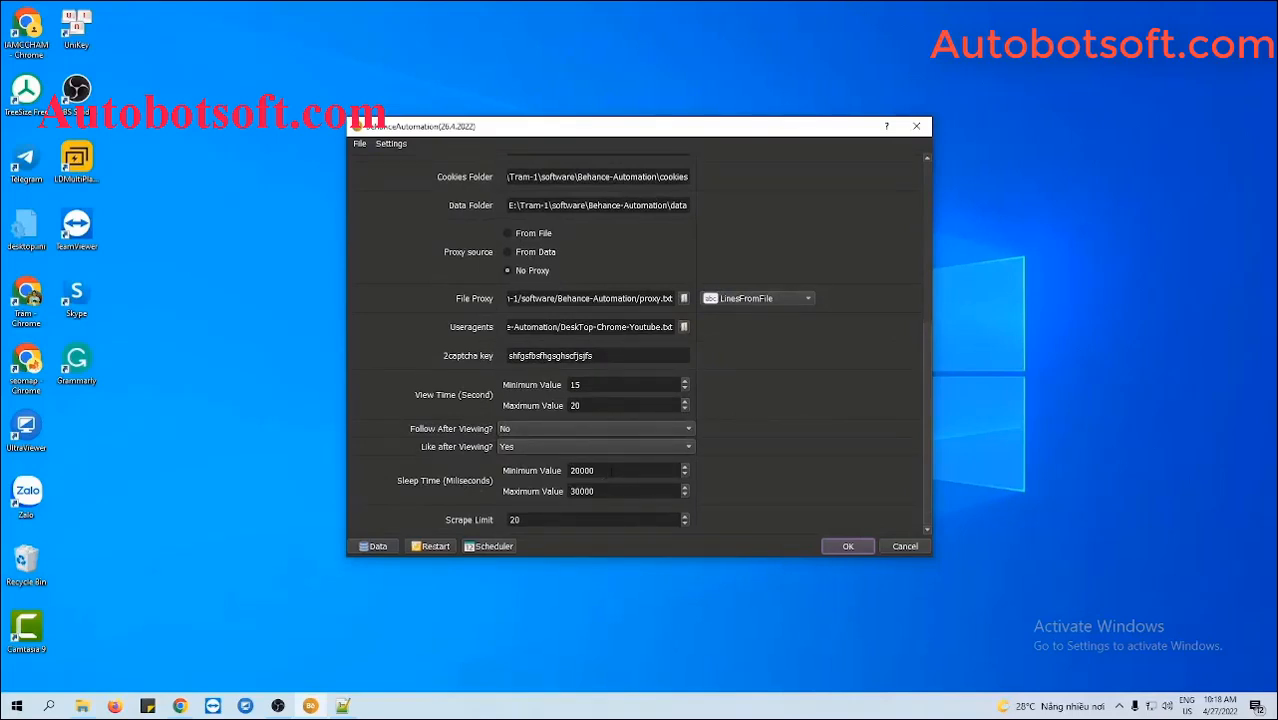
- Change the sleep time range from 20000–30000 to 5000–7000 milliseconds
click(610, 470)
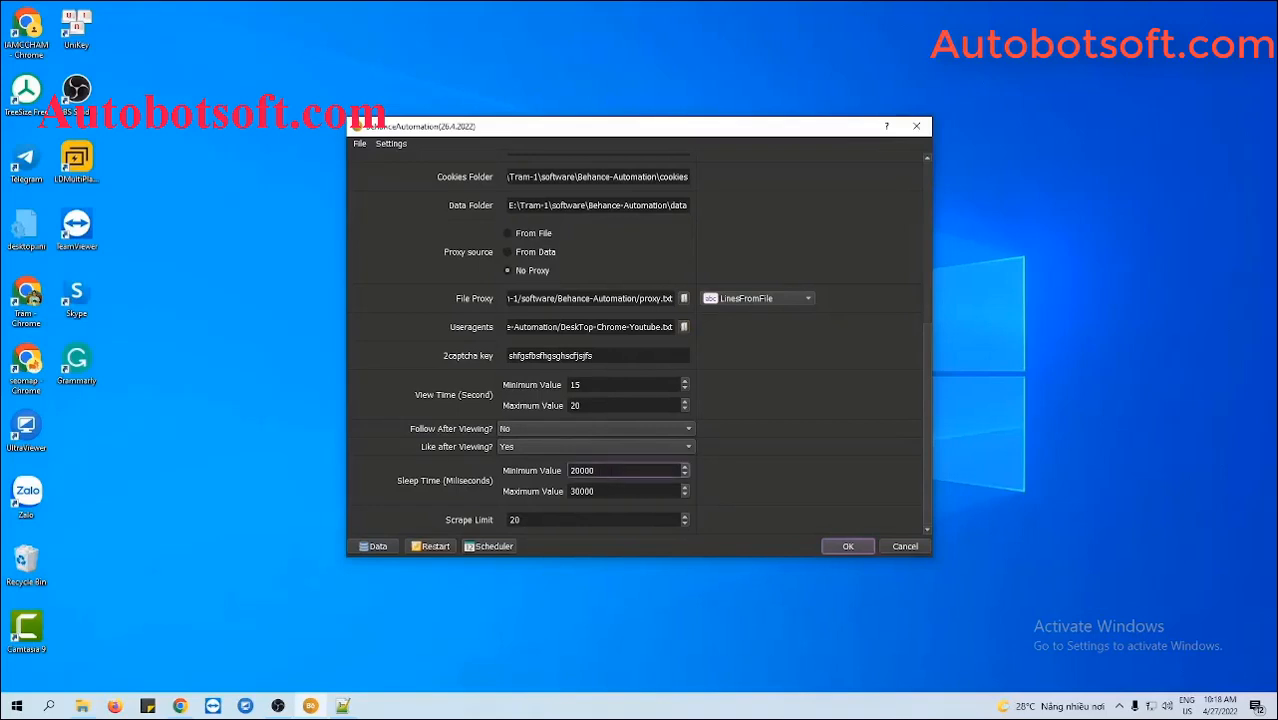
click(612, 491)
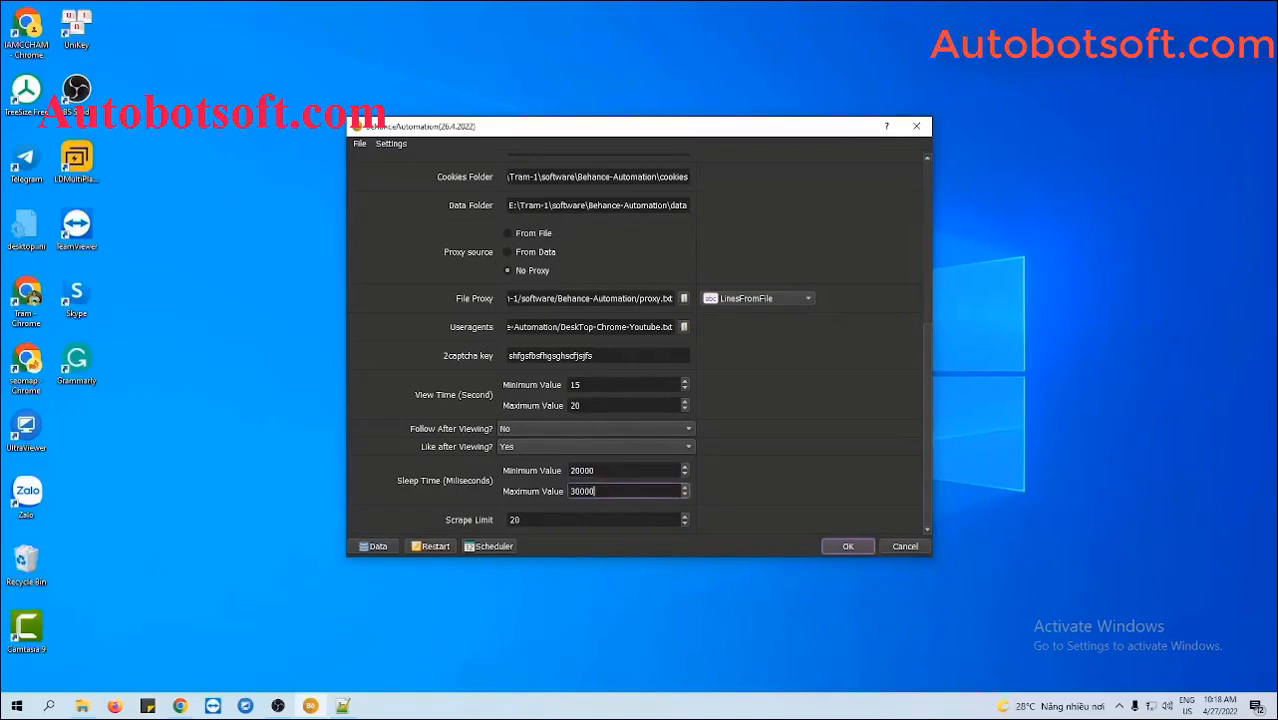
drag(605, 470, 562, 472)
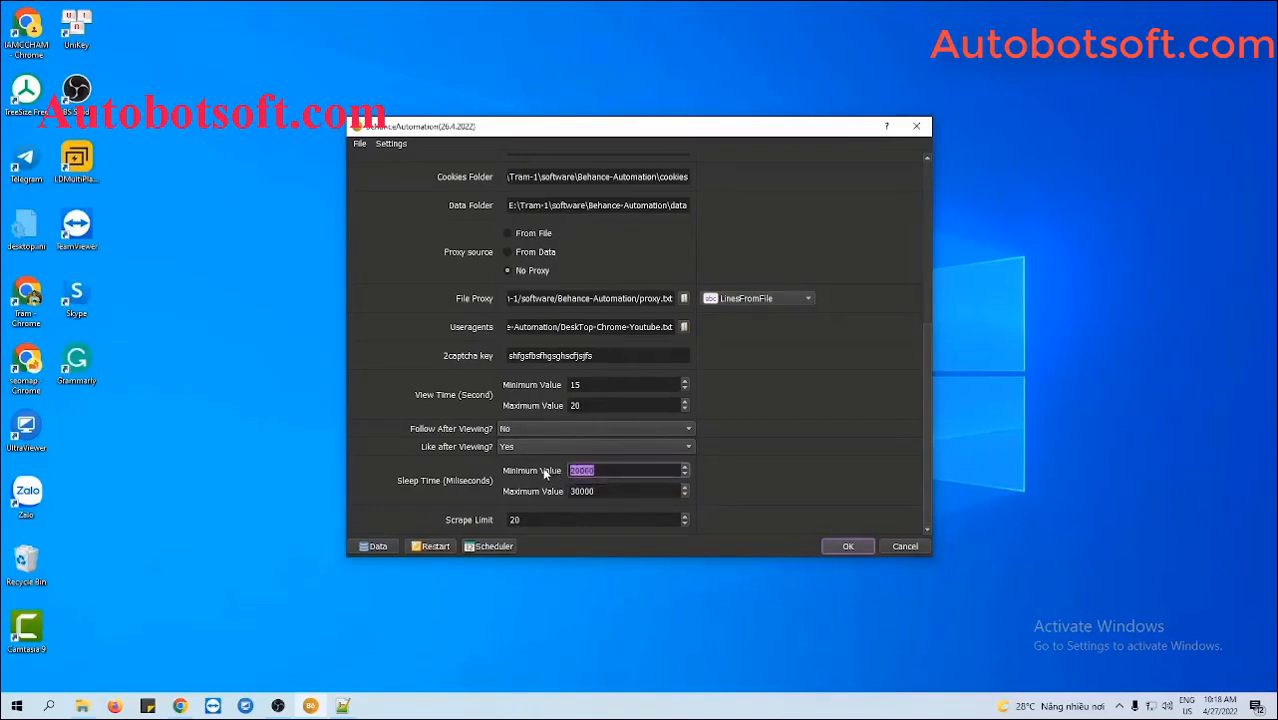
text(5000)
drag(596, 491, 555, 491)
text(7000)
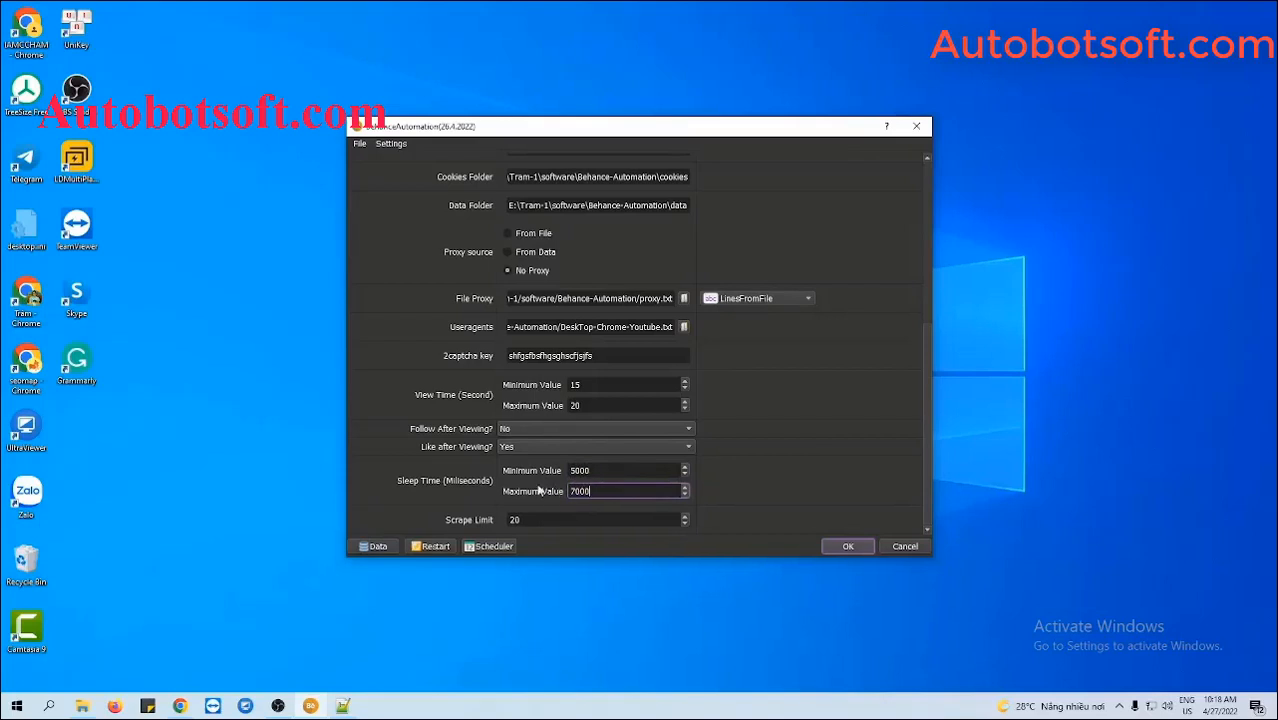
click(718, 478)
scroll(880, 255, up, 5)
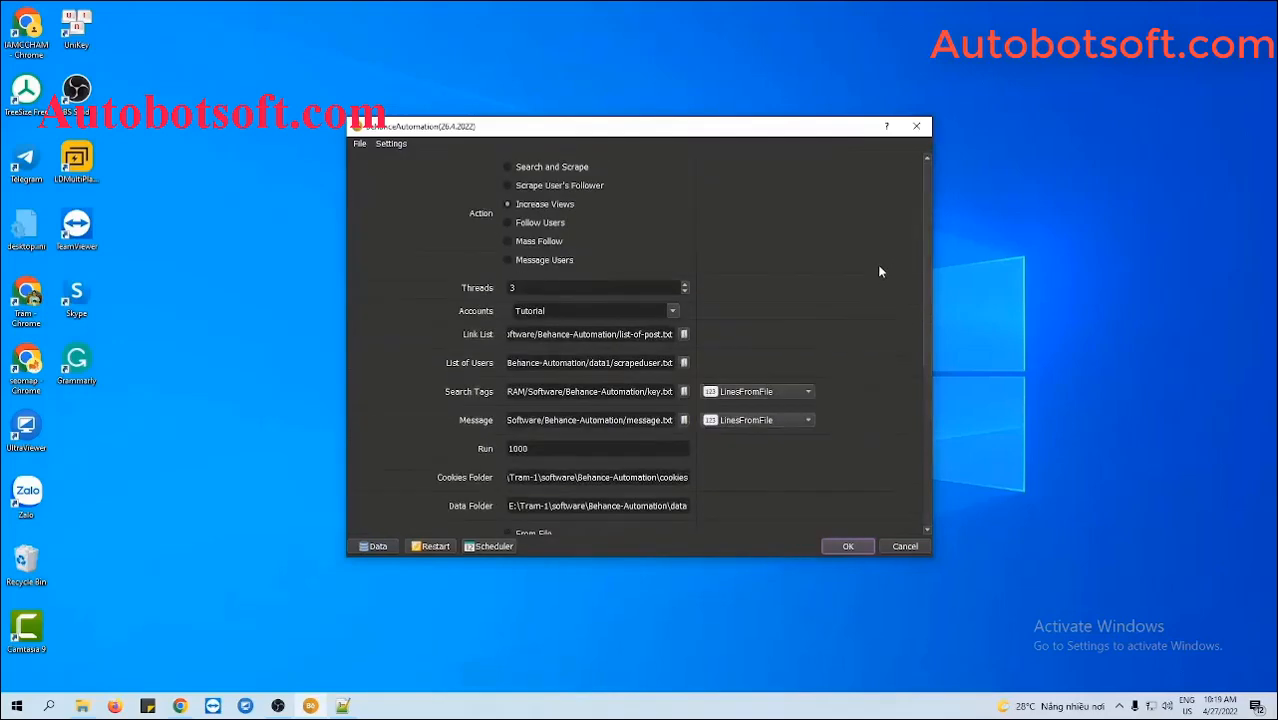
- Select Increase Views as the action and bring the Behance-Automation folder into view
click(506, 205)
click(82, 706)
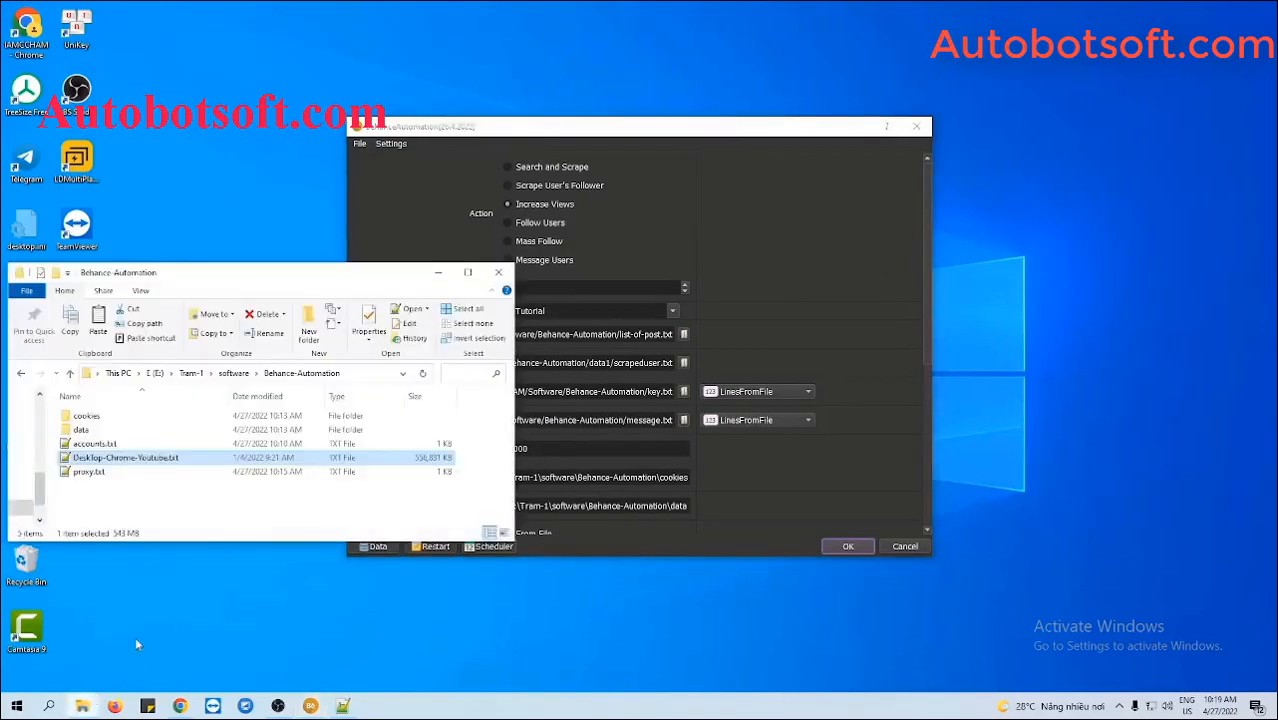
- Add a new text document named list-post.txt to the Behance-Automation folder
right_click(143, 488)
mouse_move(172, 458)
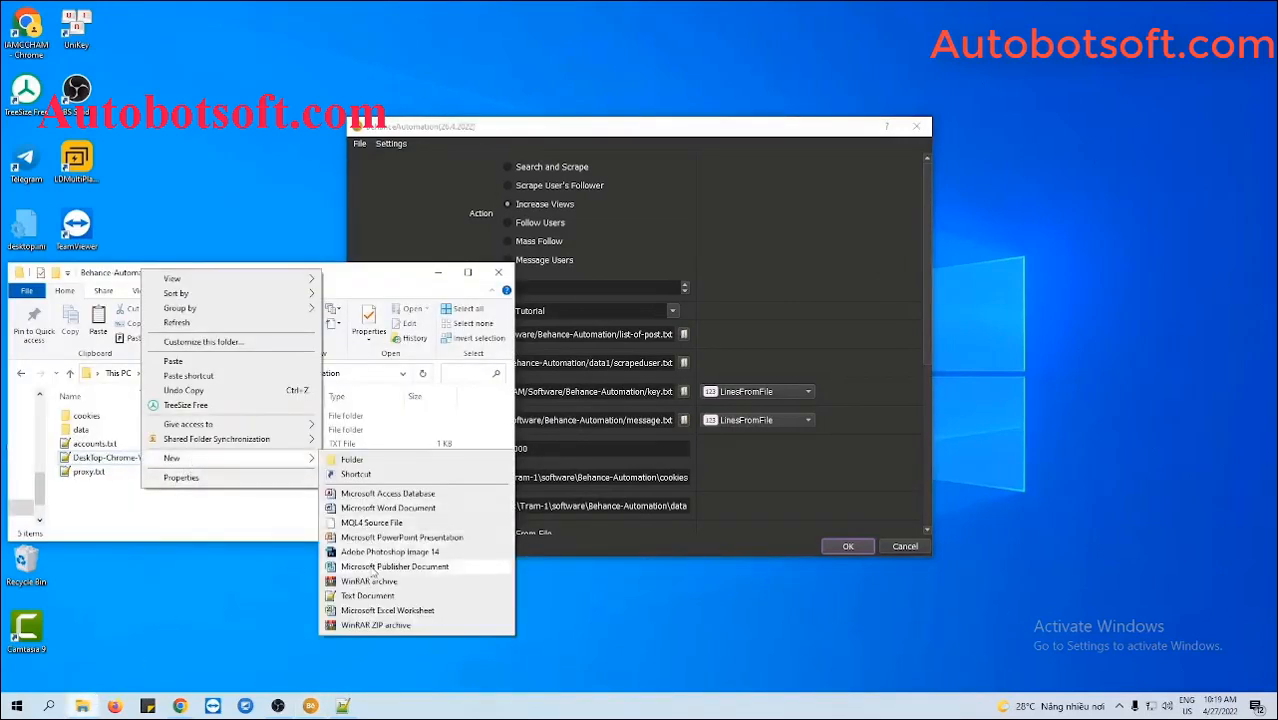
click(362, 600)
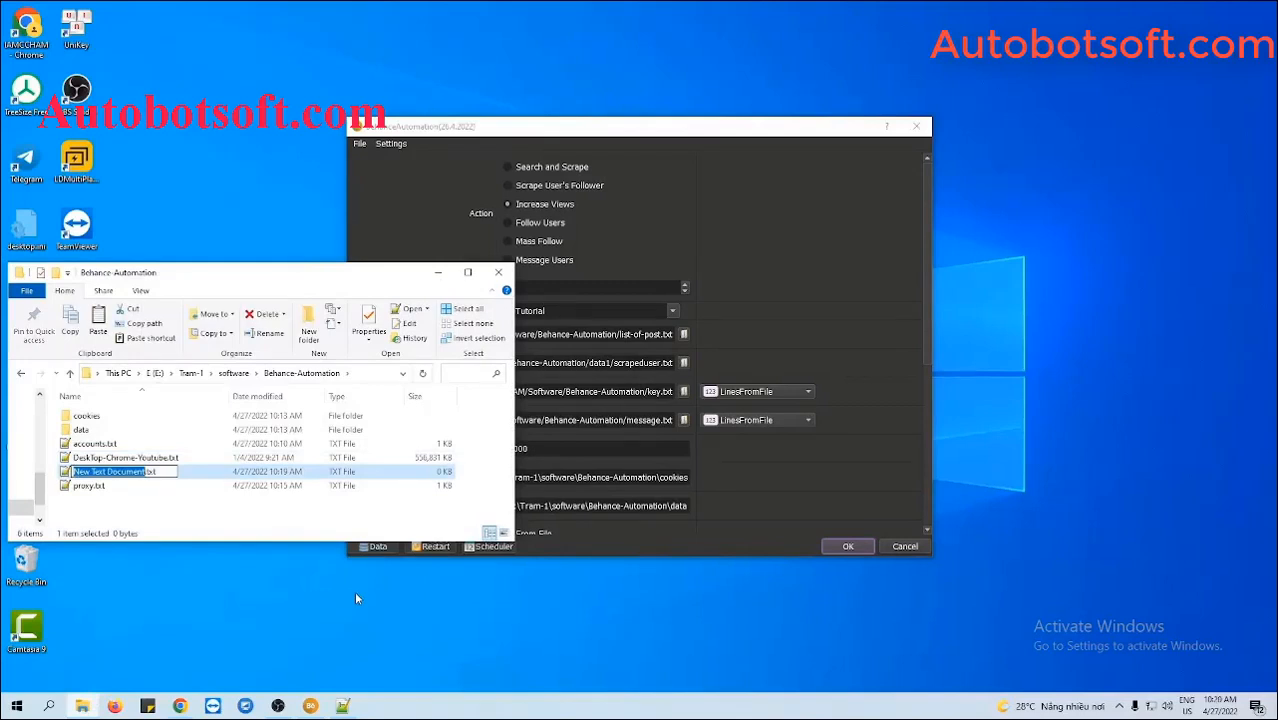
text(list.tx)
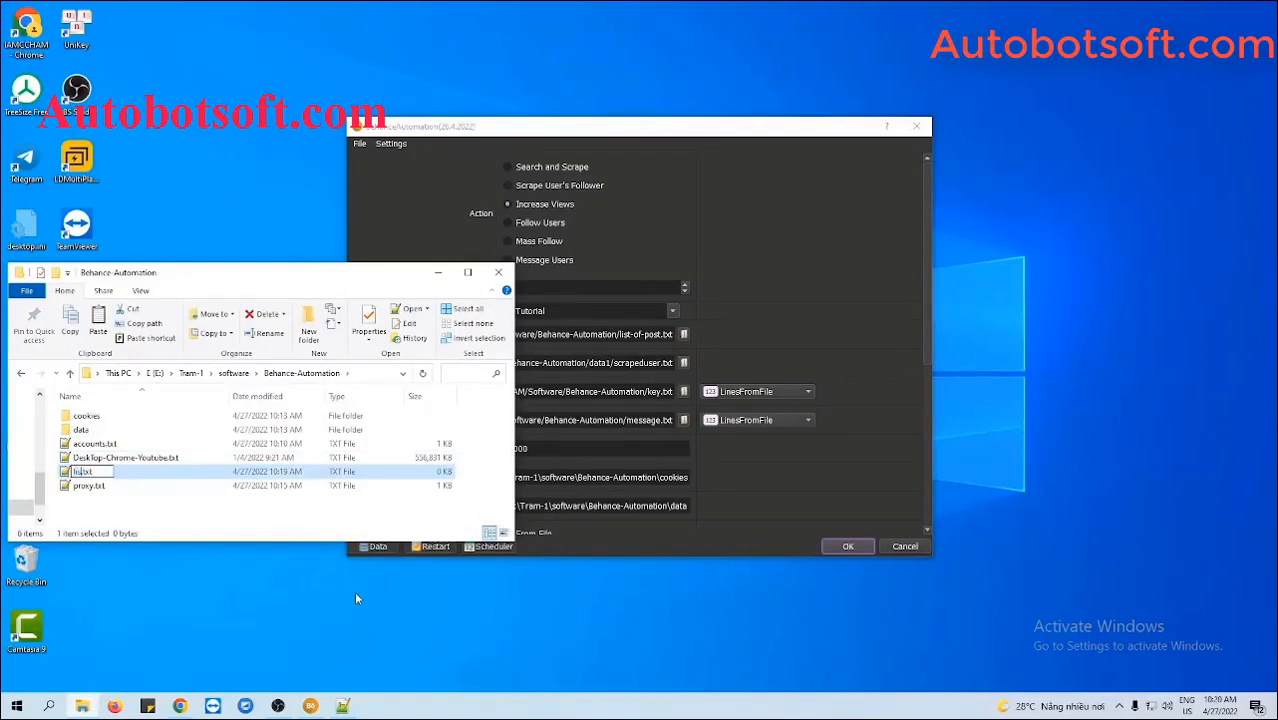
text(t)
text(-post)
text(s)
key(Return)
- Paste the Blue Bottle x Moono CNY Boxset 2022 project's Behance URL into list-post.txt
double_click(93, 471)
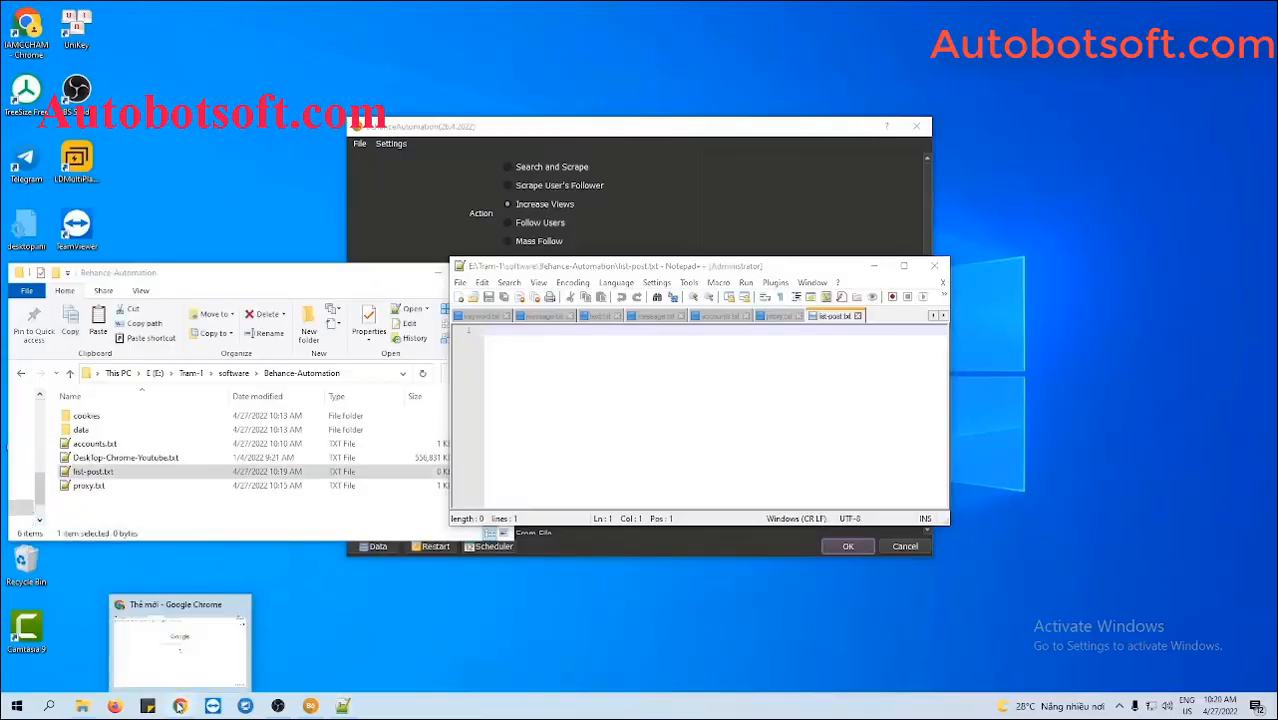
click(179, 706)
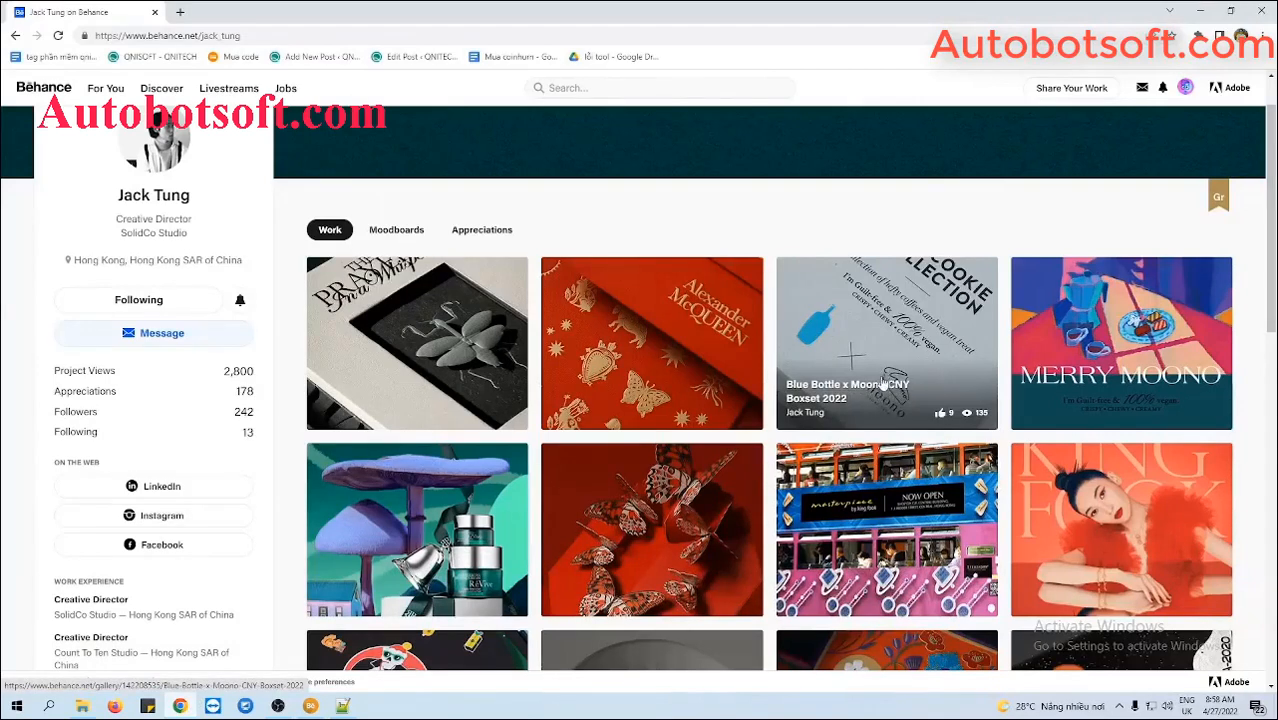
click(889, 363)
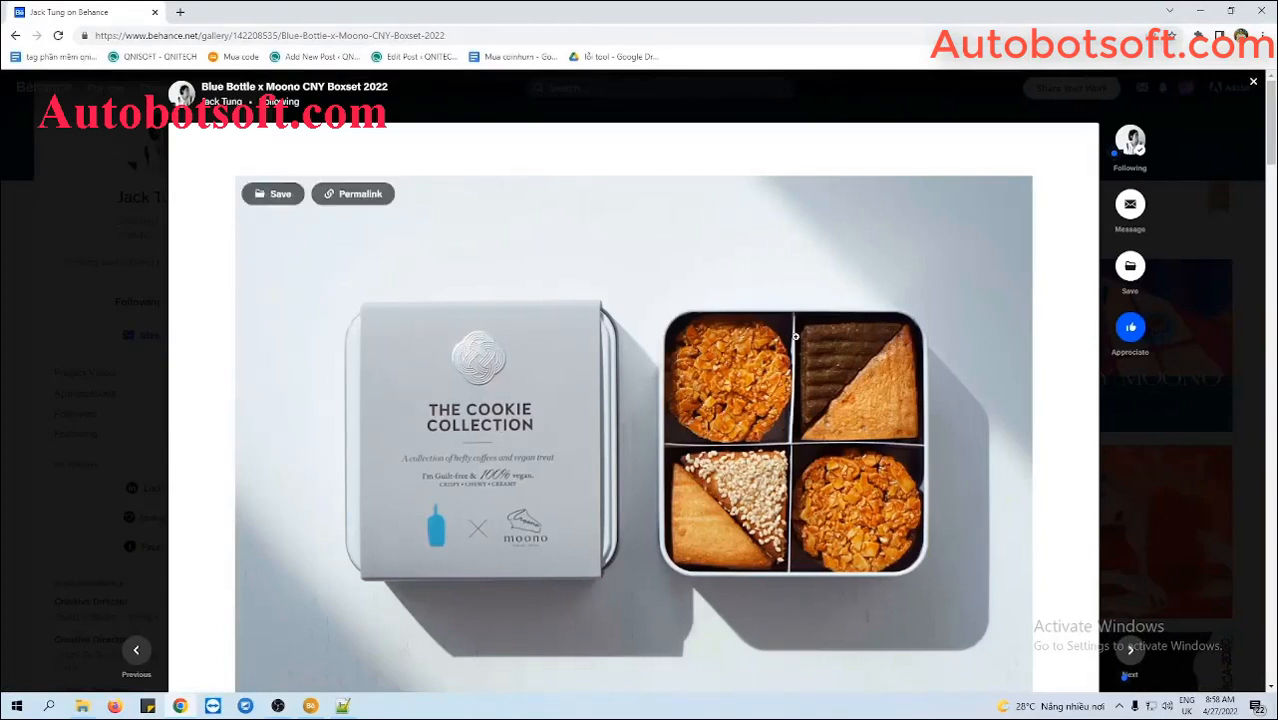
click(485, 33)
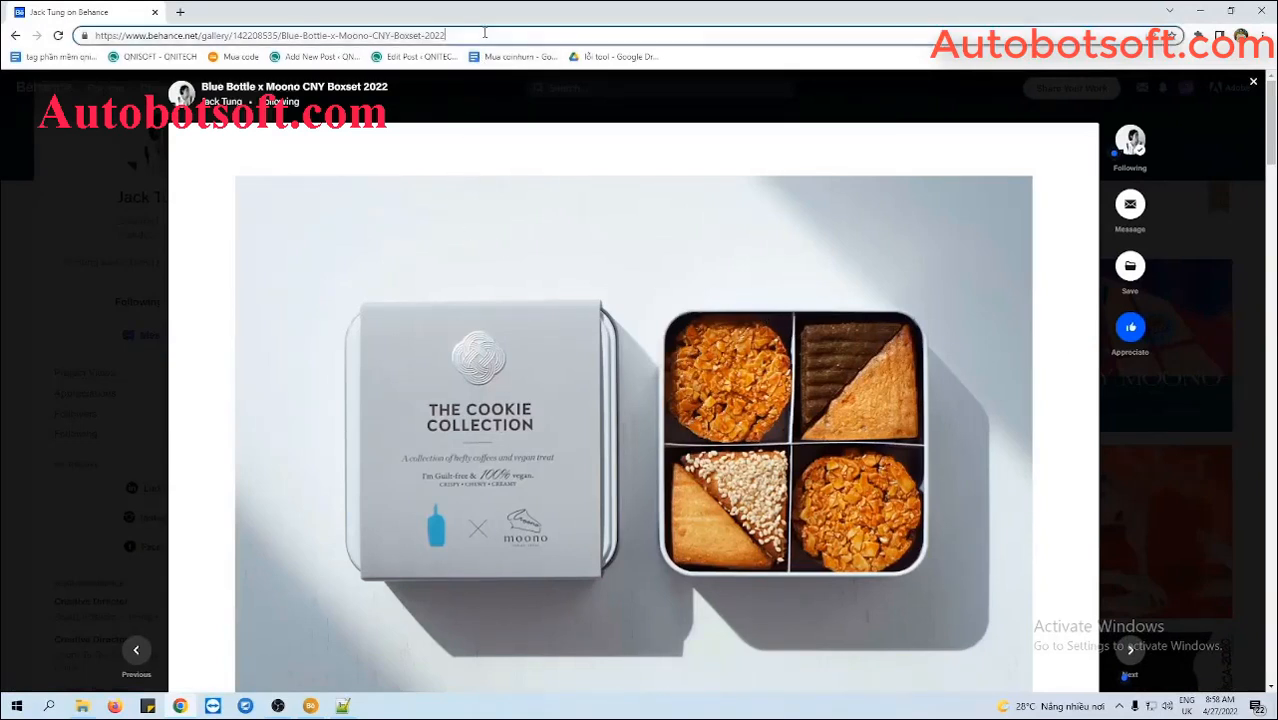
key(ctrl+a)
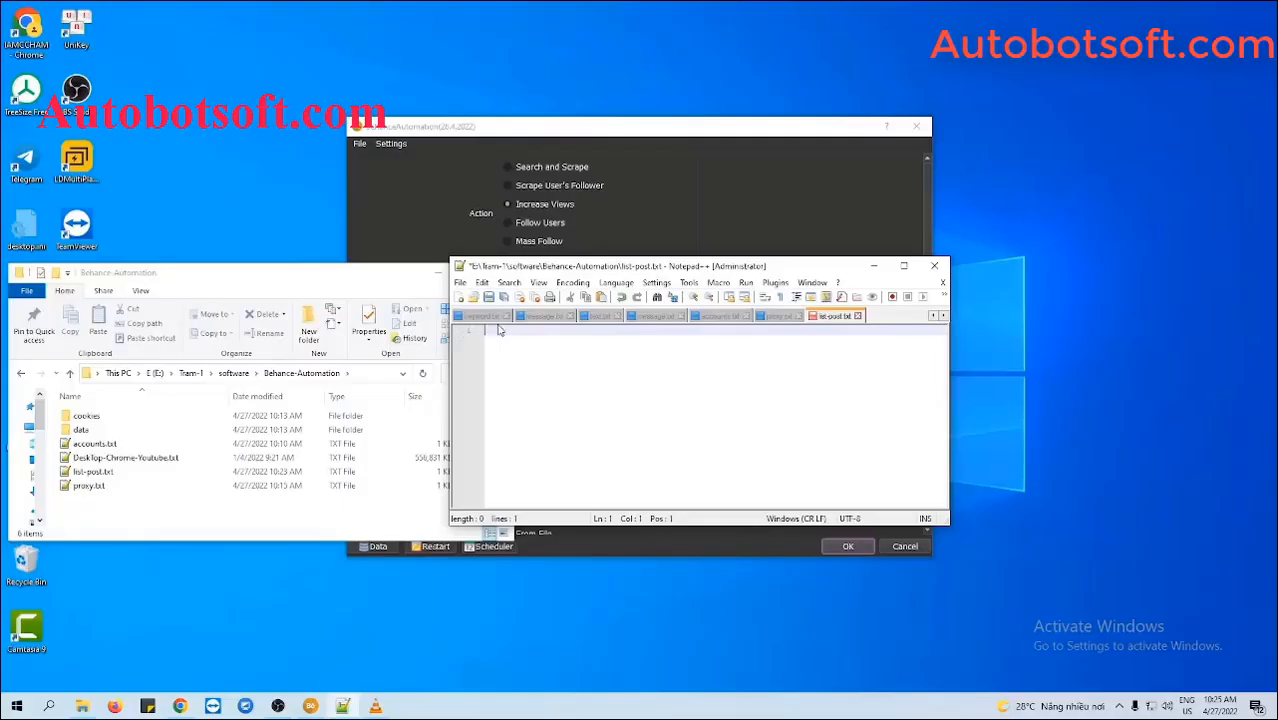
text(https://www.behance.net/gallery/142208535/Blue-Bottle-x-Moono-CNY-Boxset-2022)
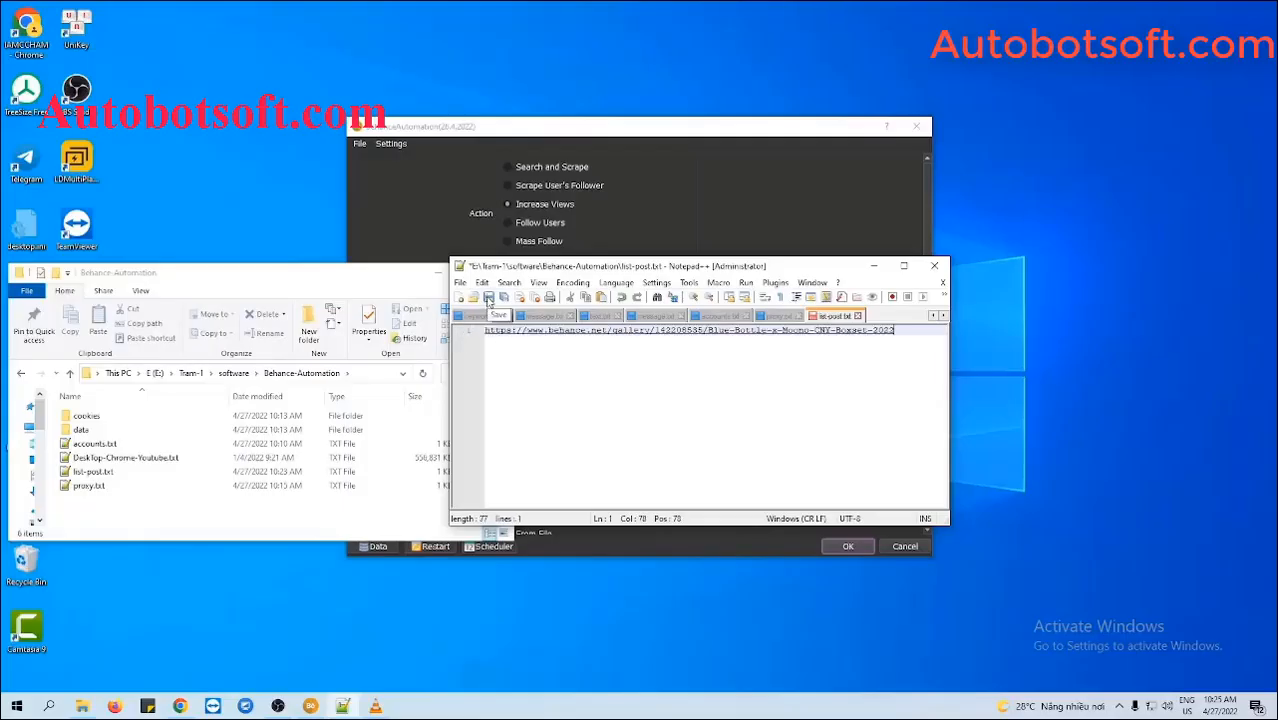
- Save list-post.txt, close Notepad++ and Explorer, and set list-post.txt as the Link List
click(488, 298)
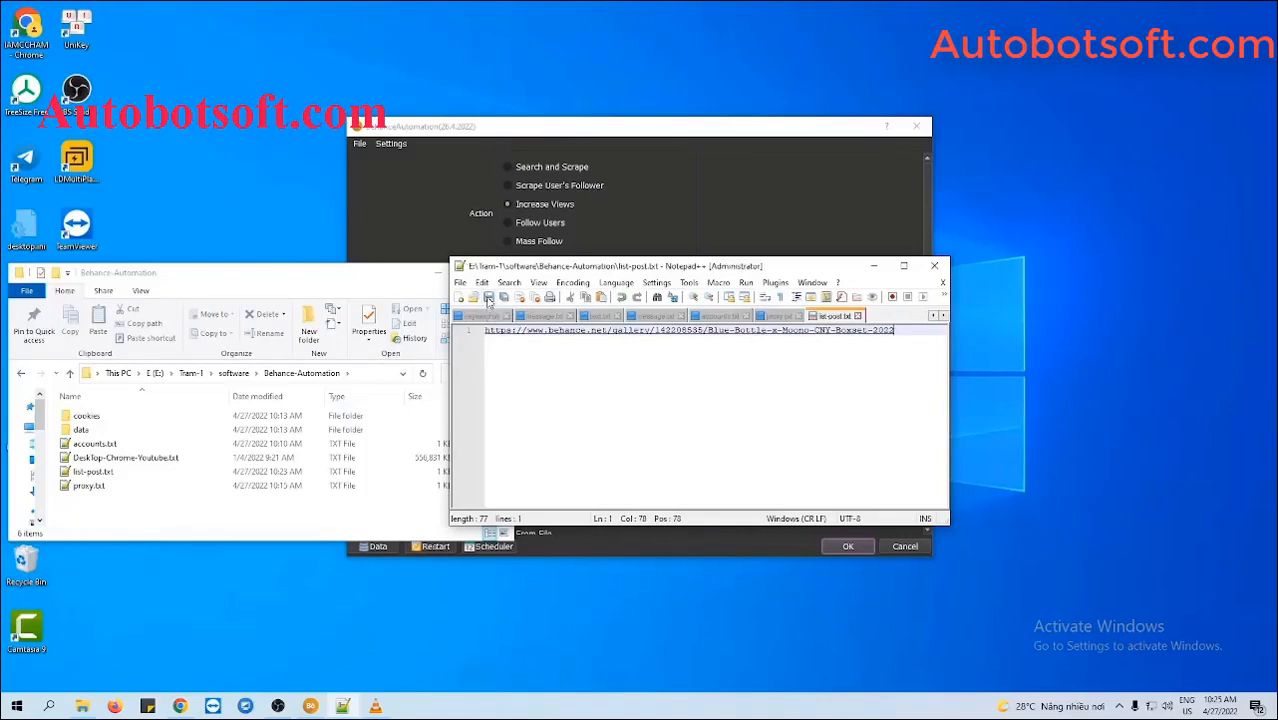
click(440, 272)
click(873, 266)
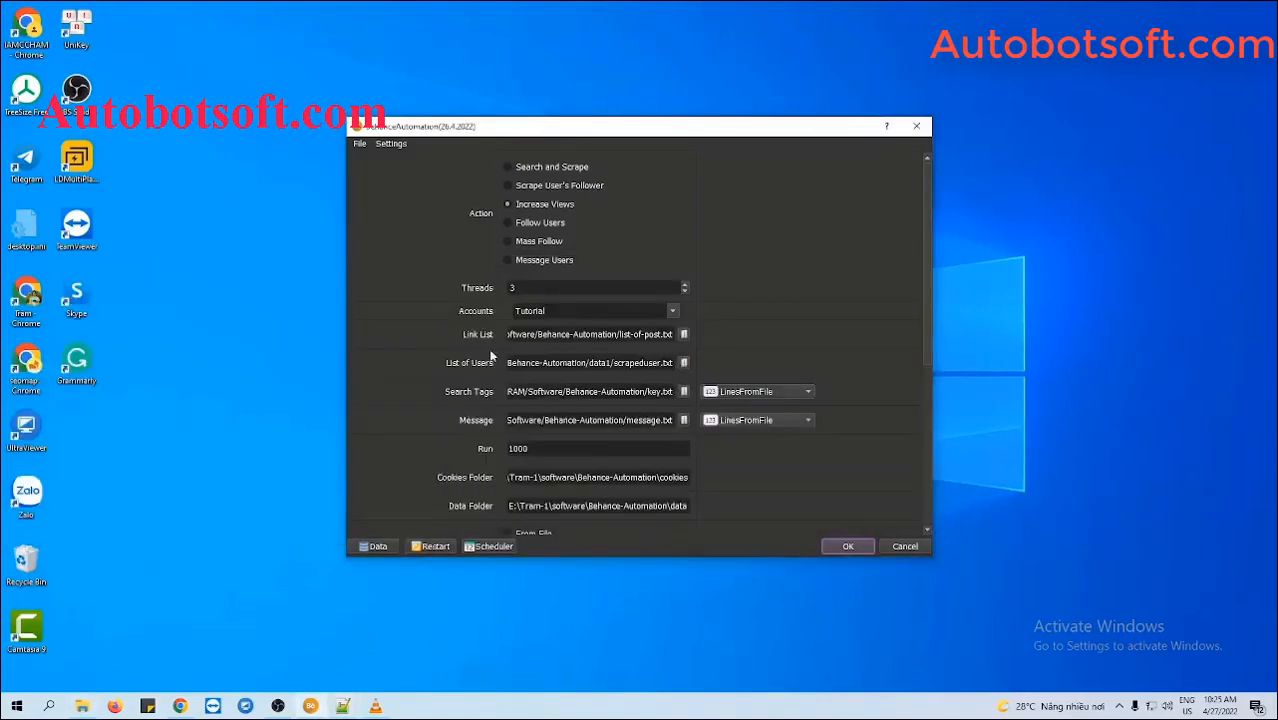
click(684, 334)
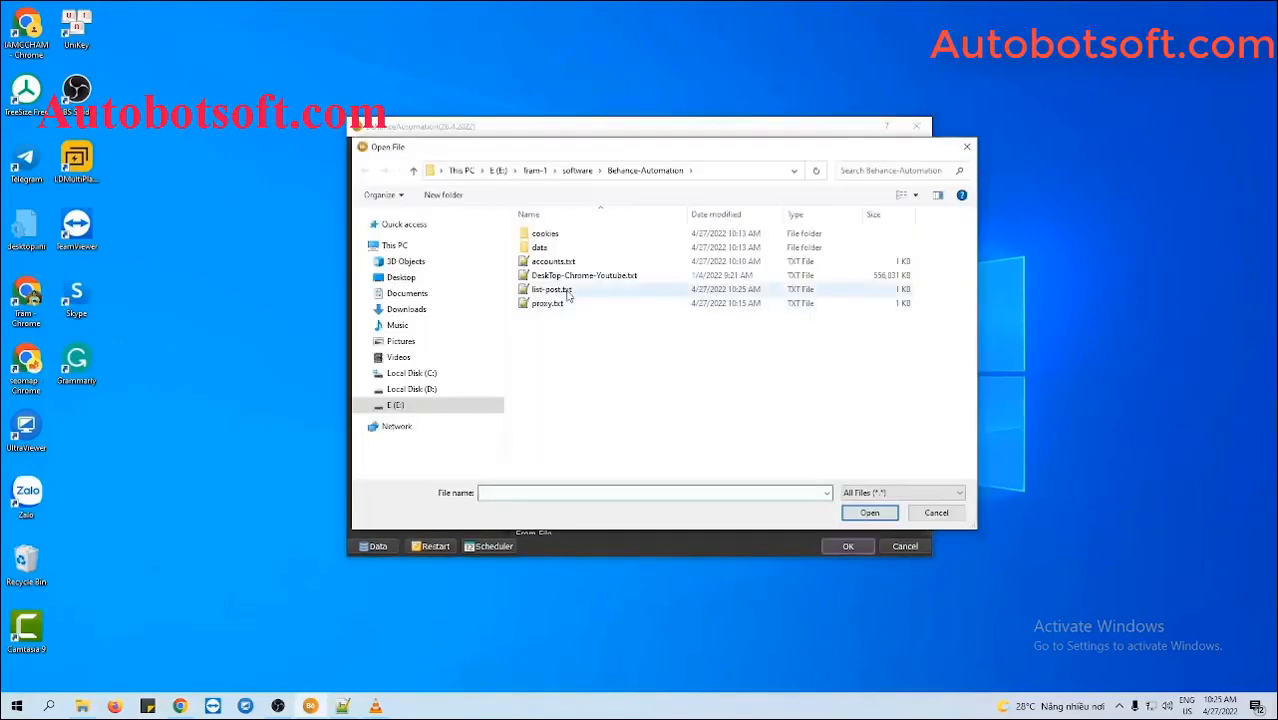
click(551, 289)
click(866, 513)
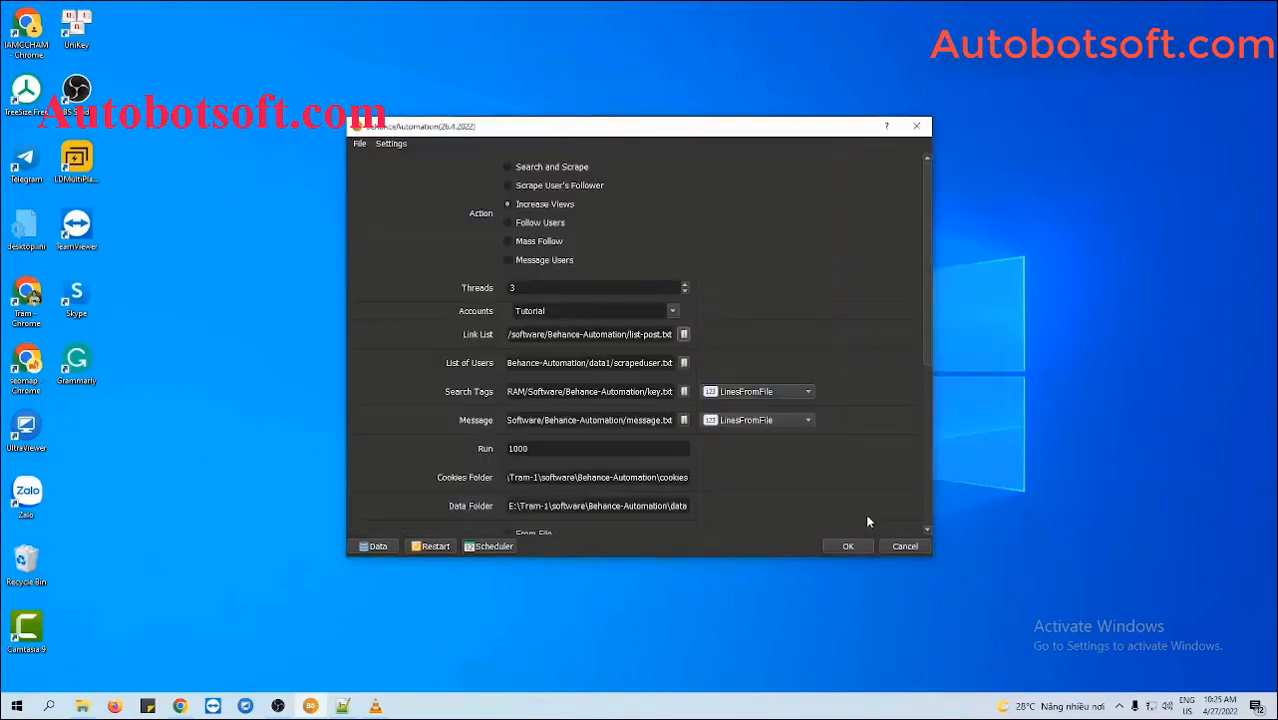
click(838, 325)
scroll(875, 417, down, 5)
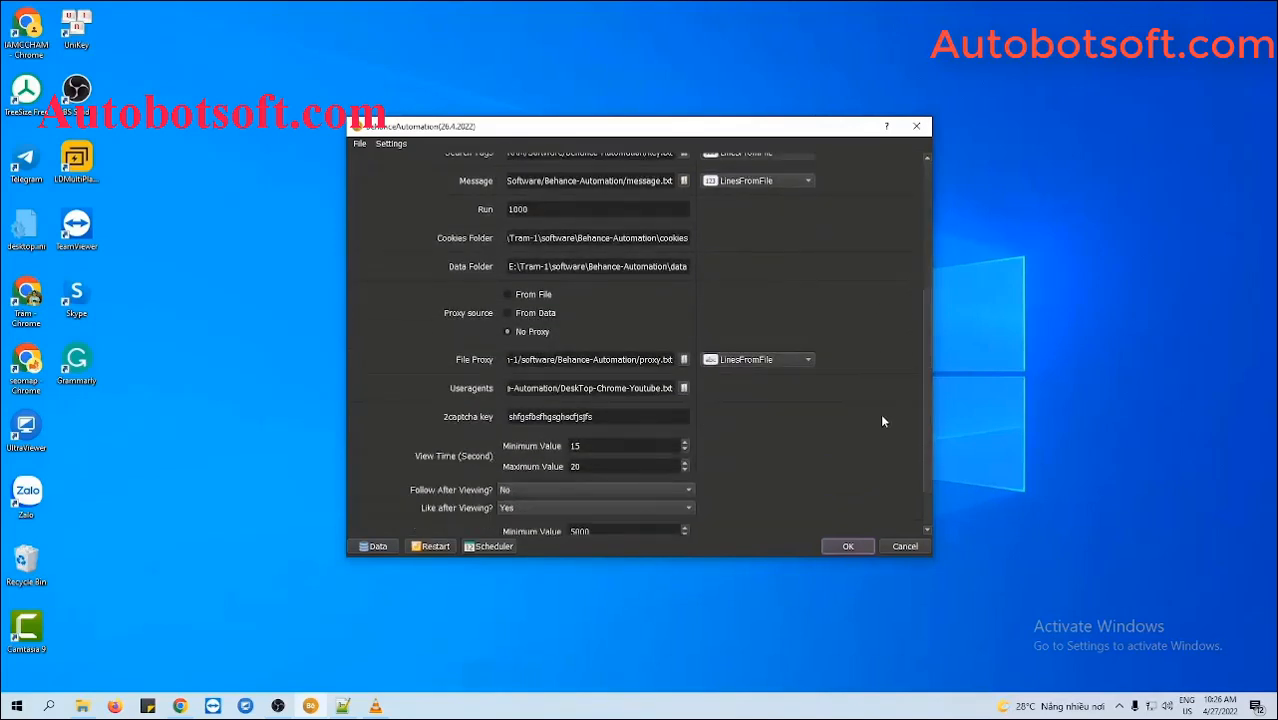
scroll(882, 421, down, 2)
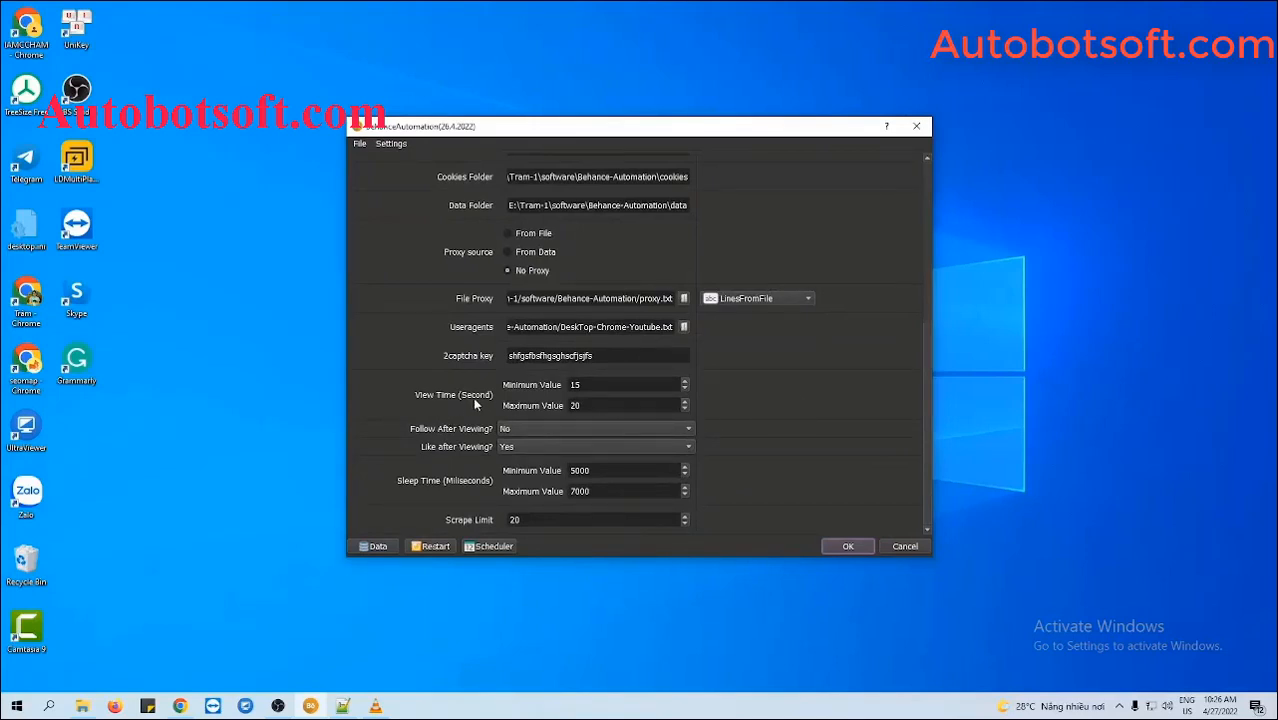
click(600, 384)
click(597, 405)
click(516, 429)
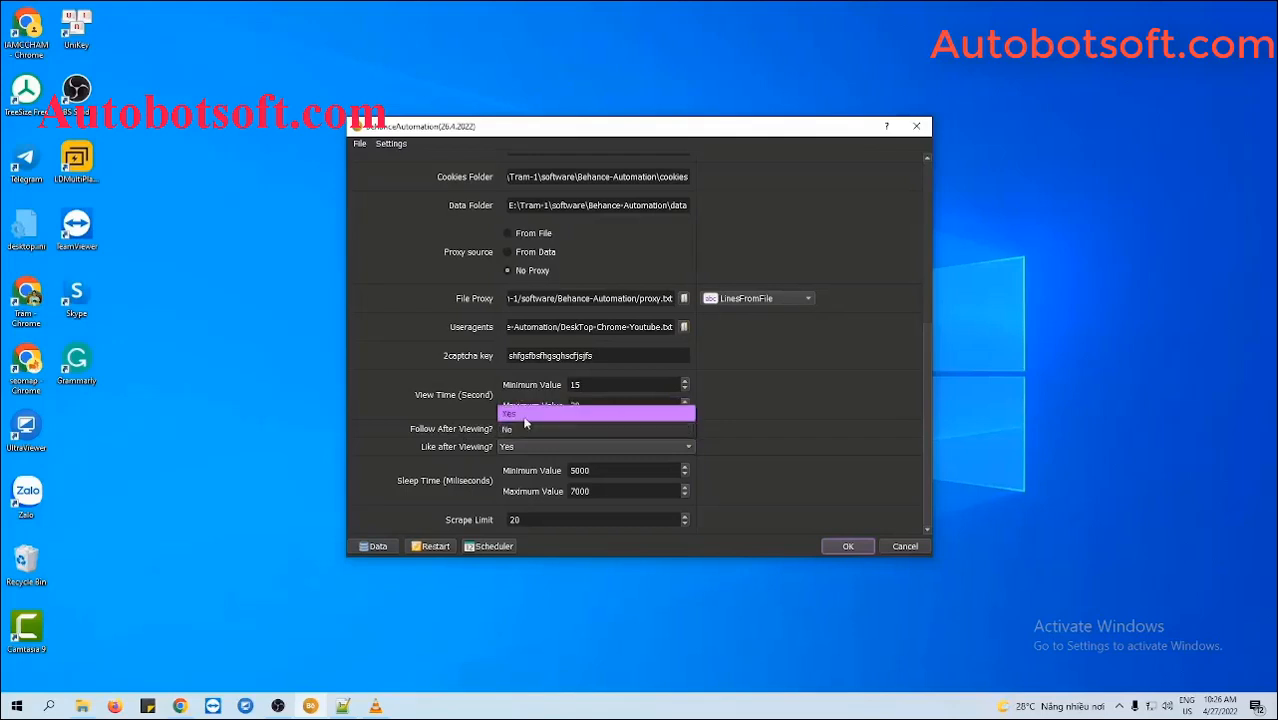
click(520, 410)
click(517, 449)
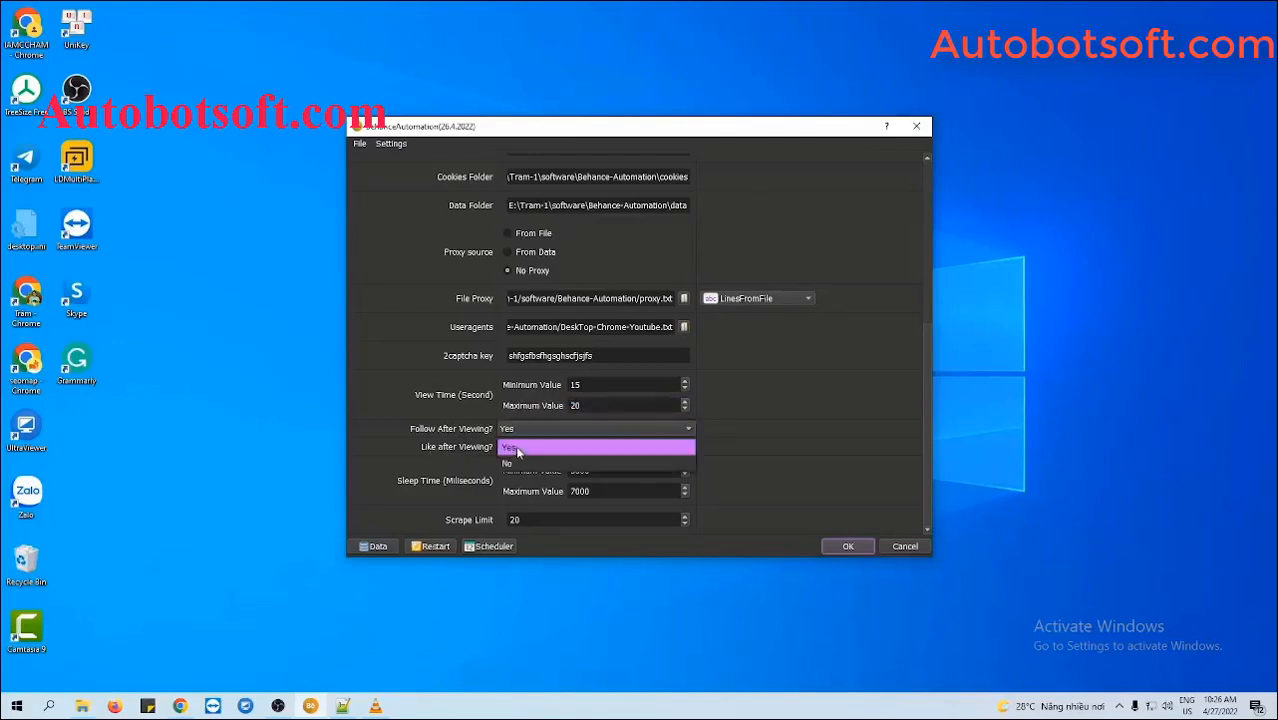
click(517, 450)
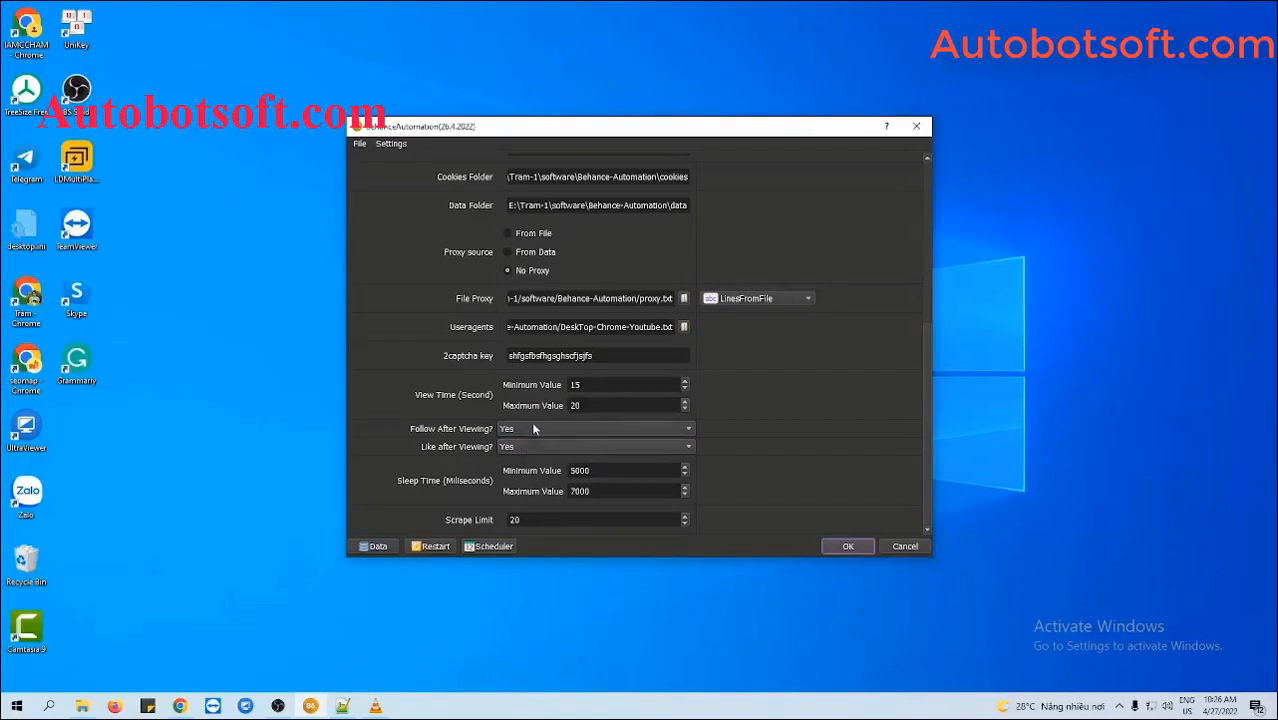
click(533, 428)
click(571, 438)
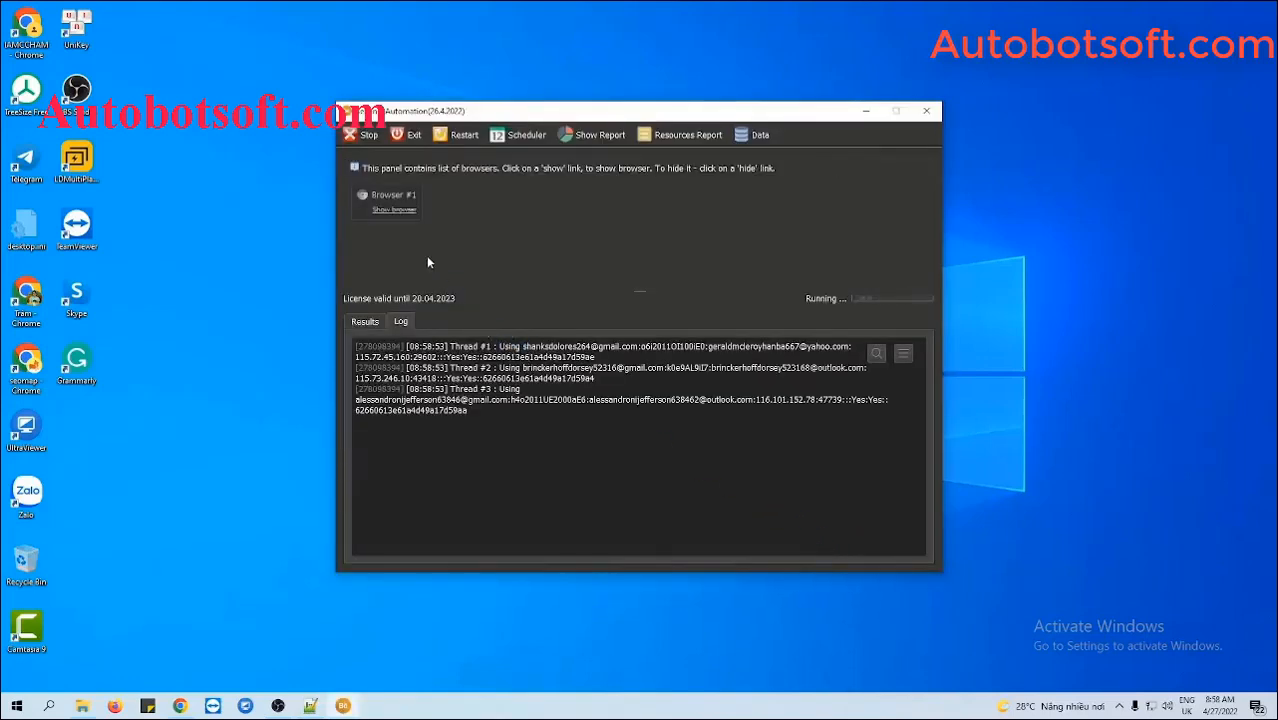
- Show two run browser windows and tile all windows side by side
click(394, 209)
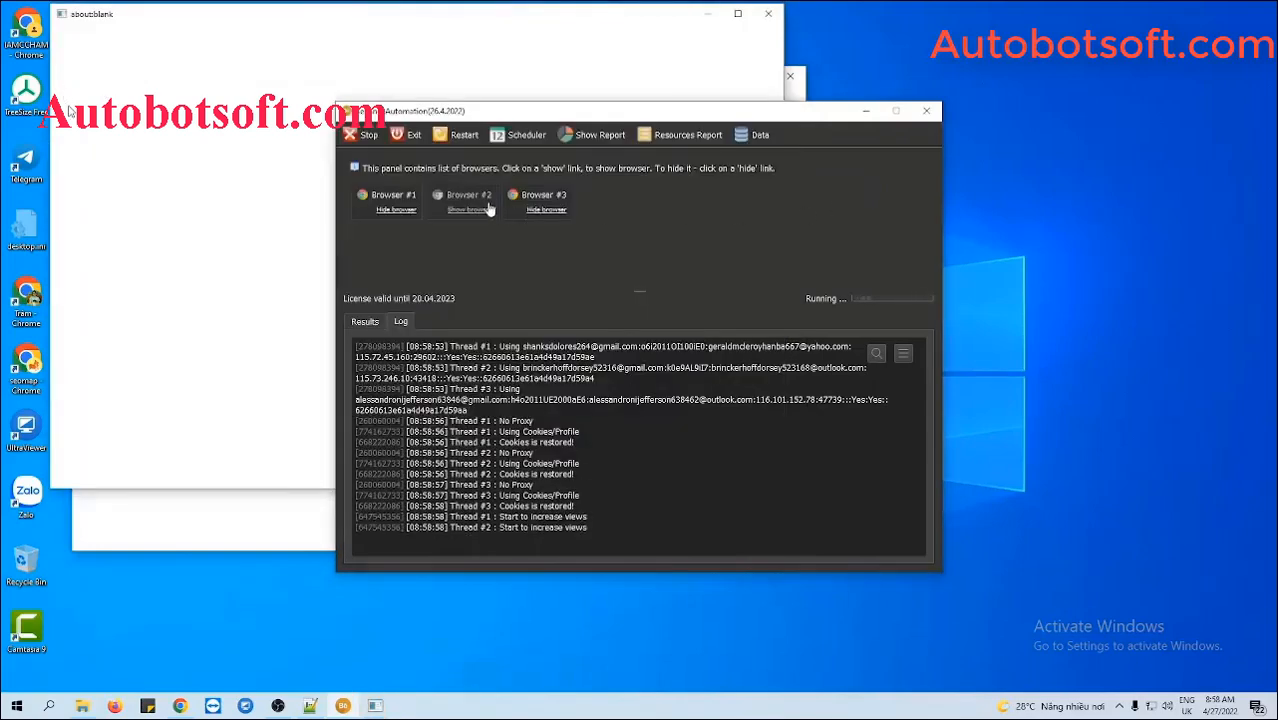
click(484, 208)
right_click(812, 706)
click(914, 592)
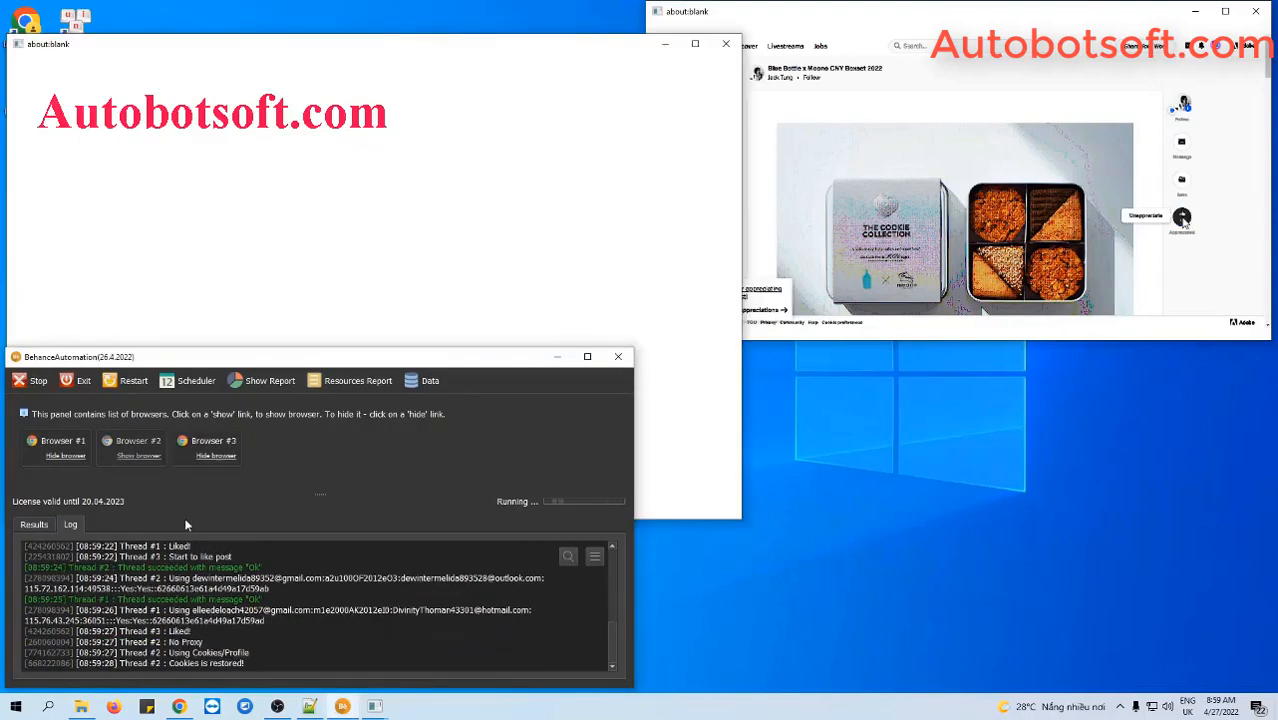
- Show Browser #2 and re-tile all windows side by side while the threads finish
click(146, 458)
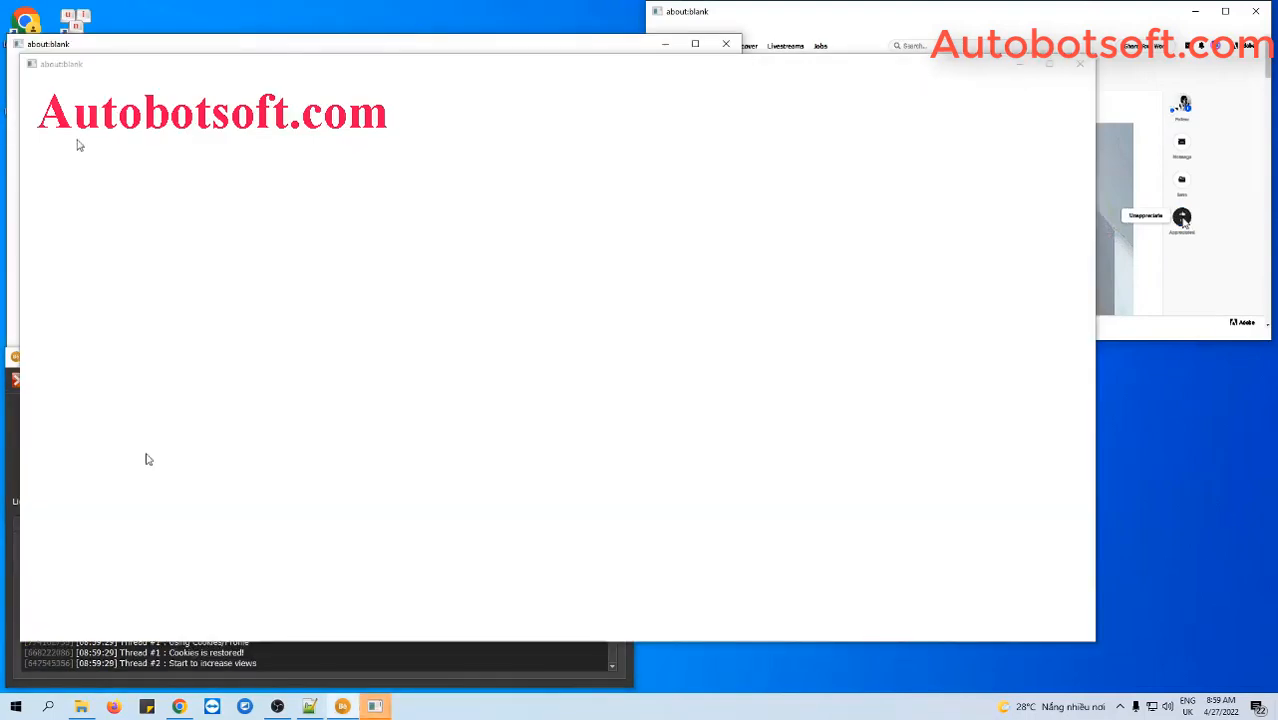
right_click(828, 706)
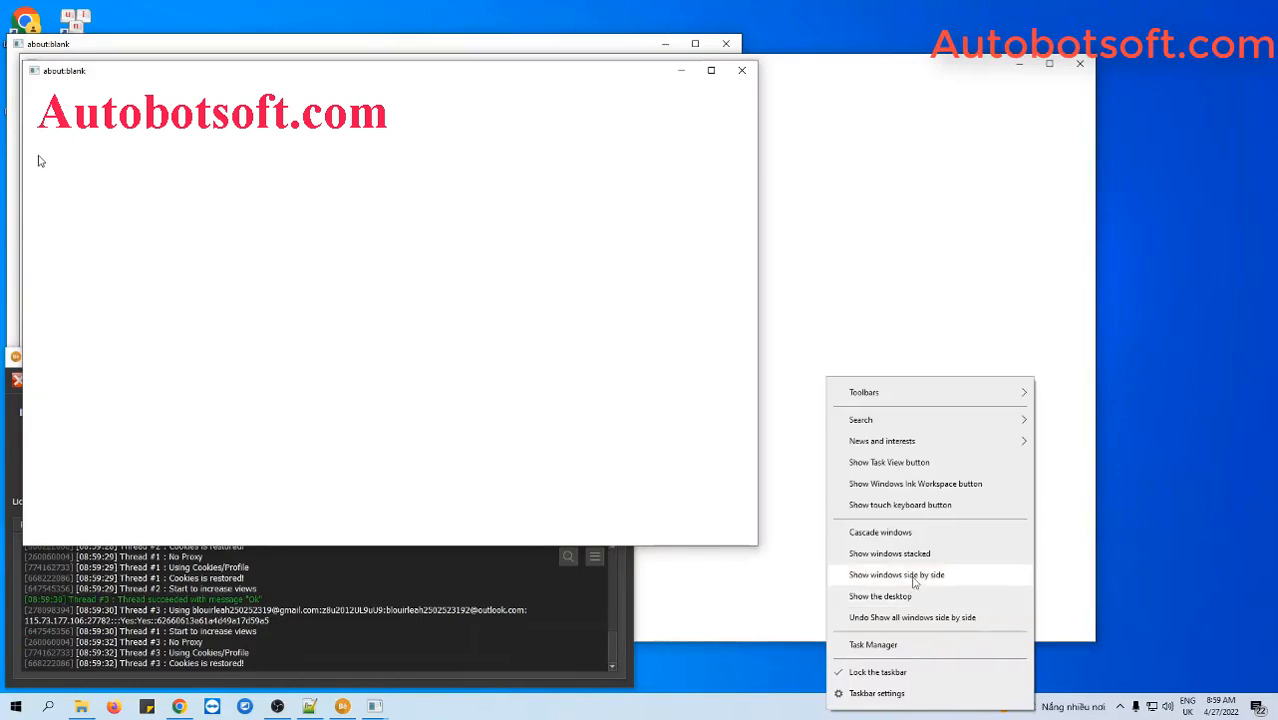
click(913, 580)
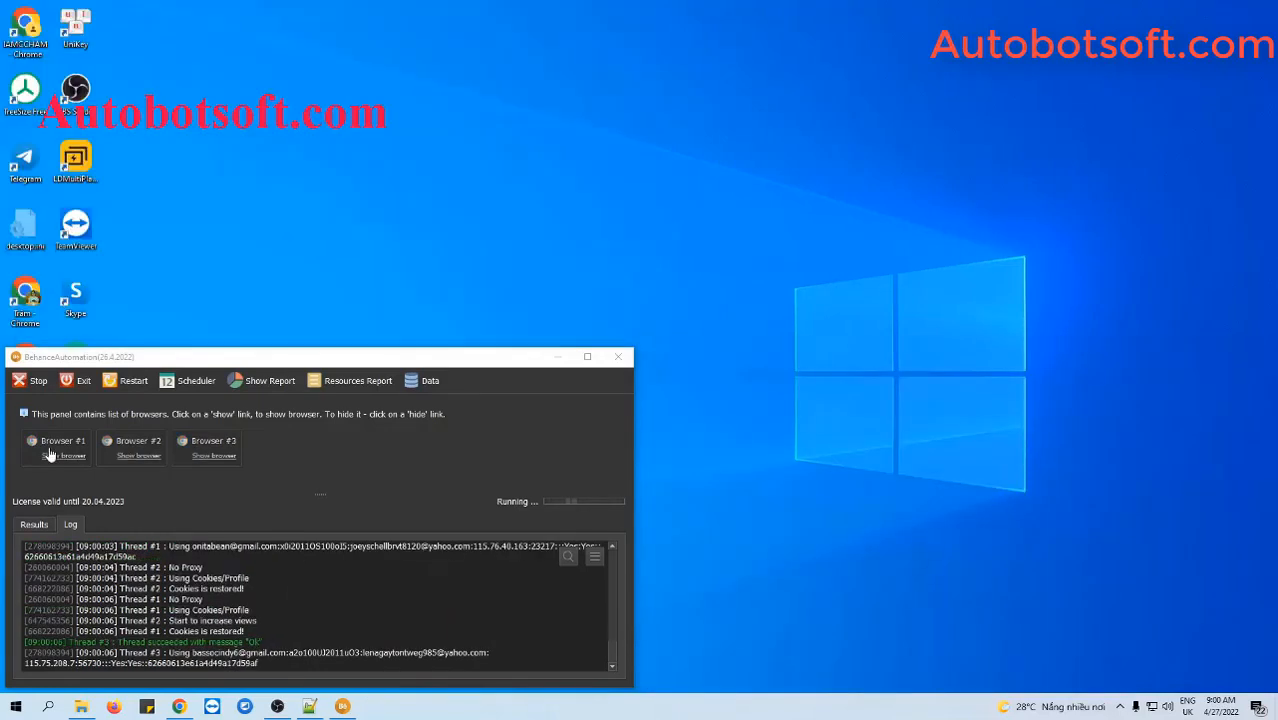
- Show Browser #1 and let threads #1 and #3 like the post and finish, leaving Browser #2
click(49, 455)
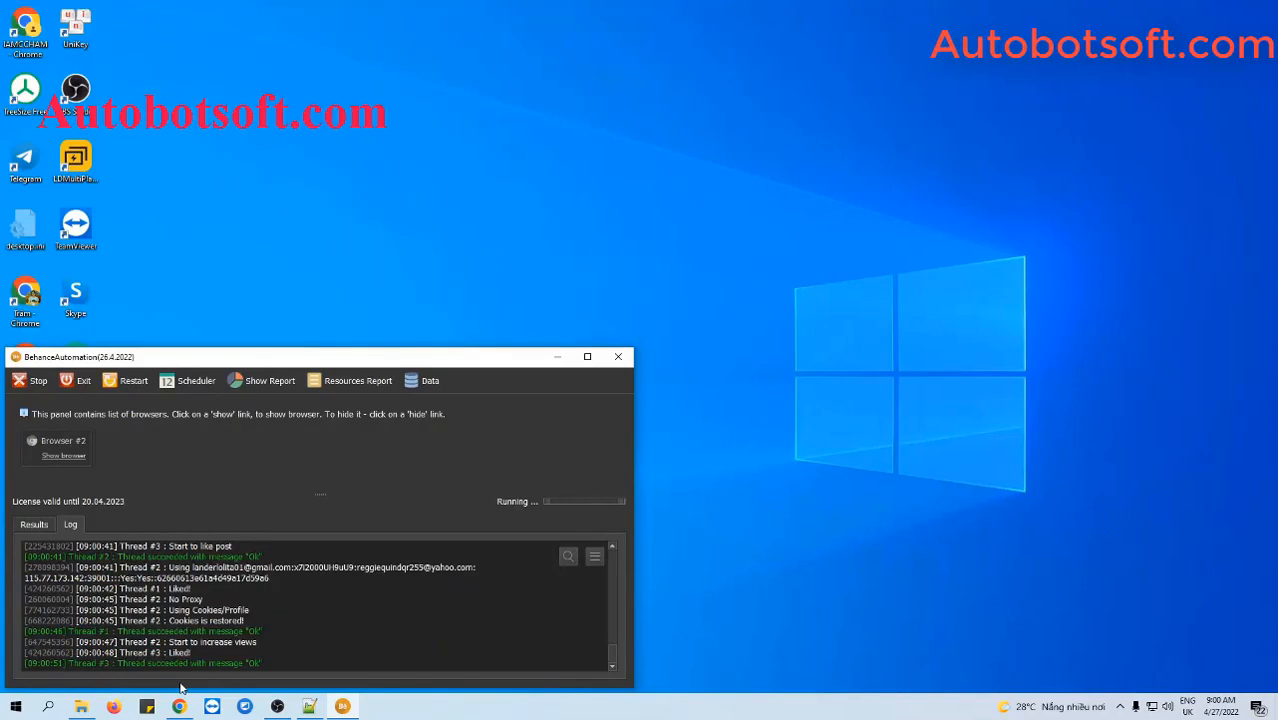
mouse_move(180, 712)
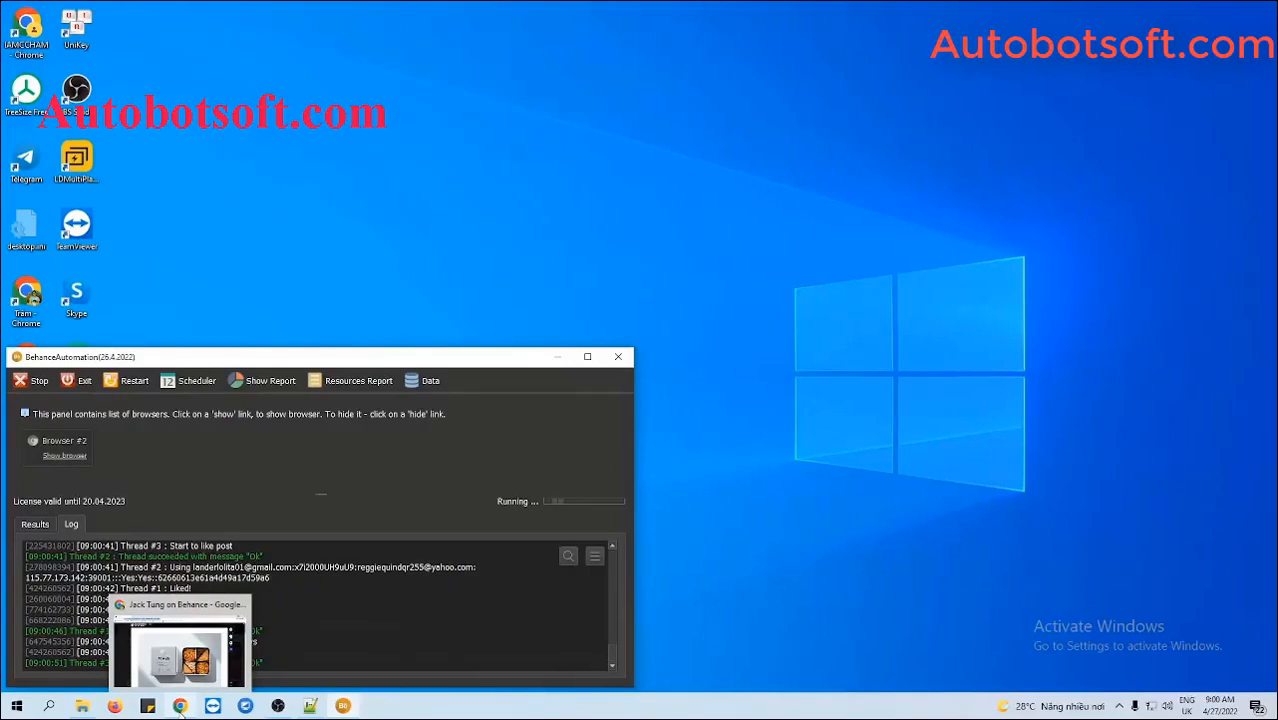
- Reload the Blue Bottle x Moono CNY Boxset 2022 post and confirm Appreciated, 19 appreciations, 146 views
click(180, 708)
scroll(780, 455, up, 2)
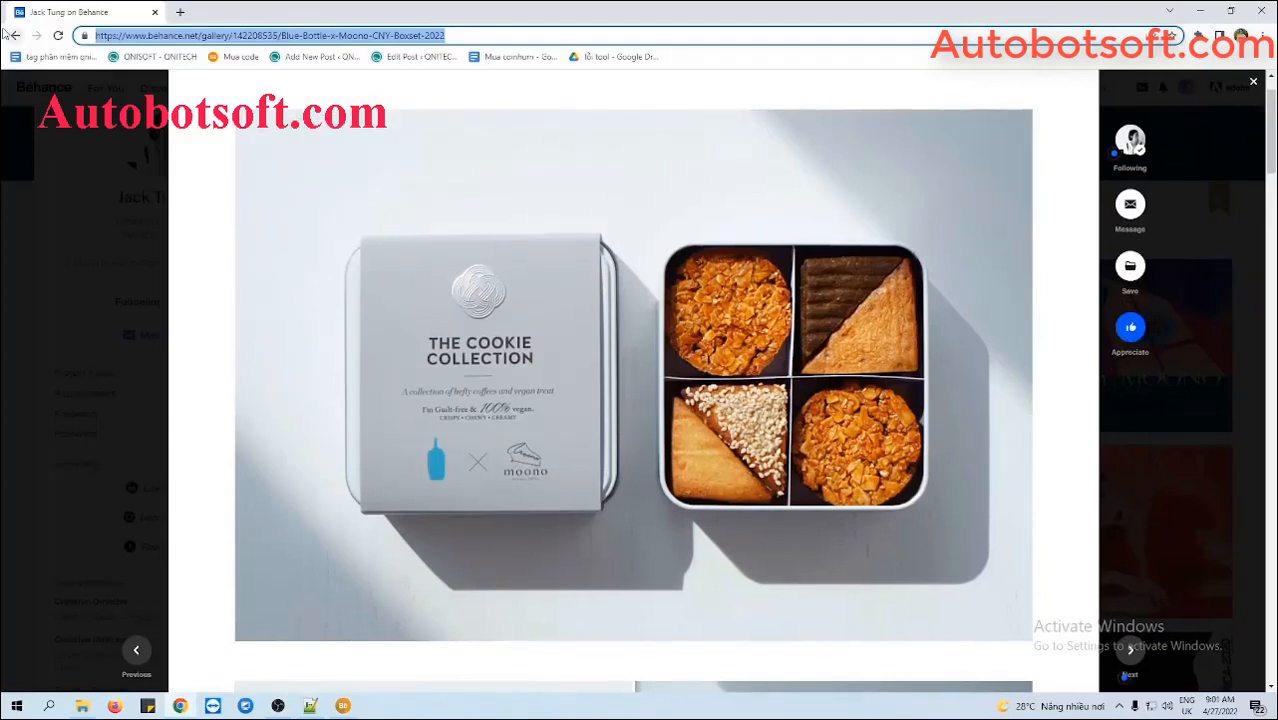
key(Return)
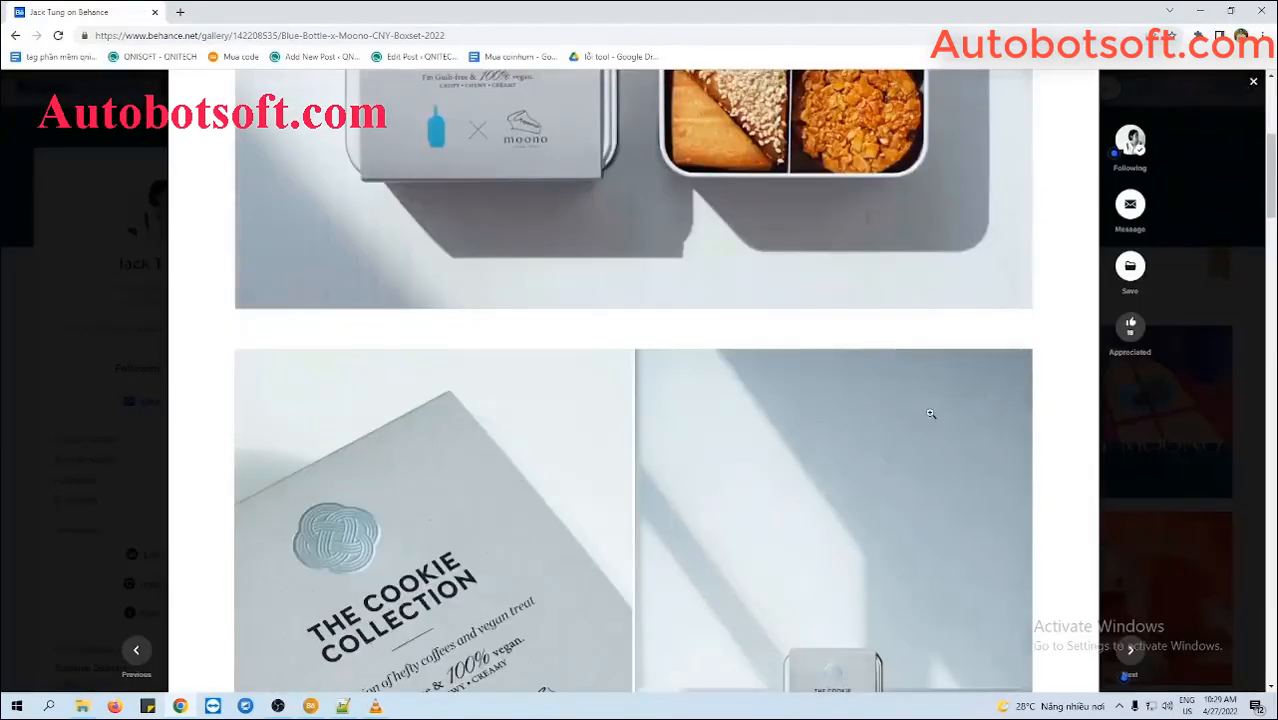
scroll(930, 410, down, 3)
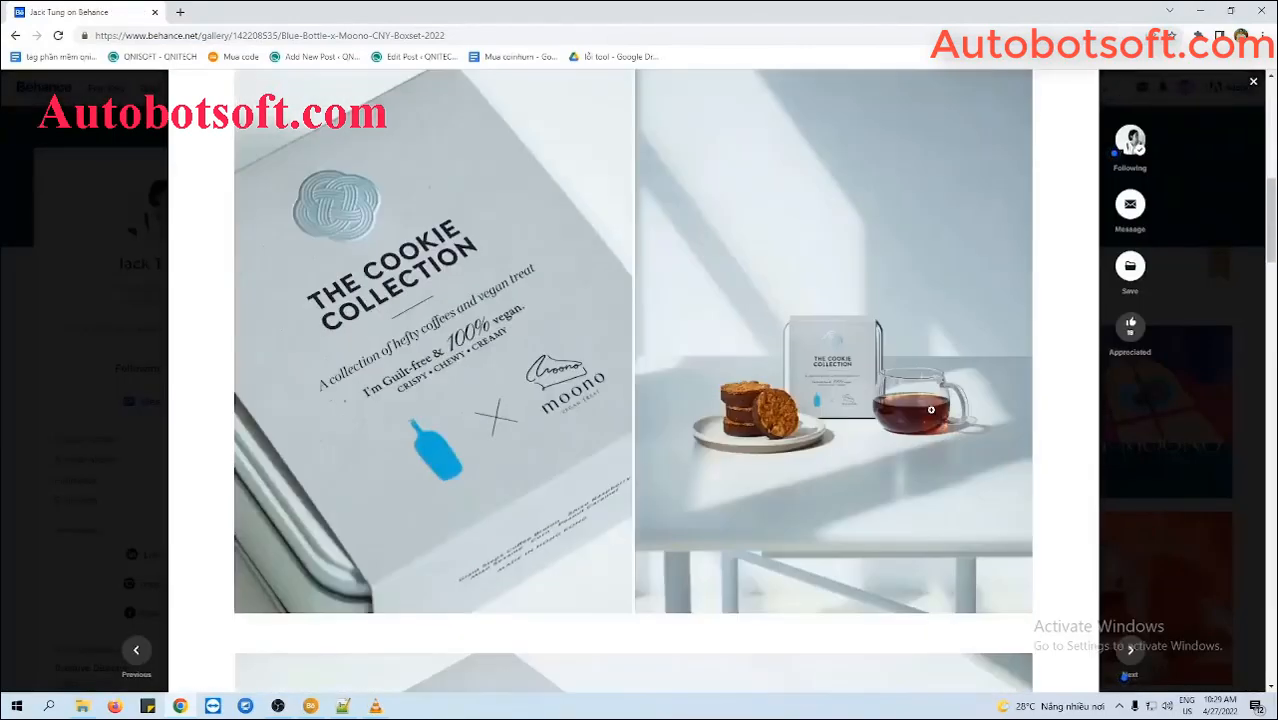
scroll(930, 410, down, 20)
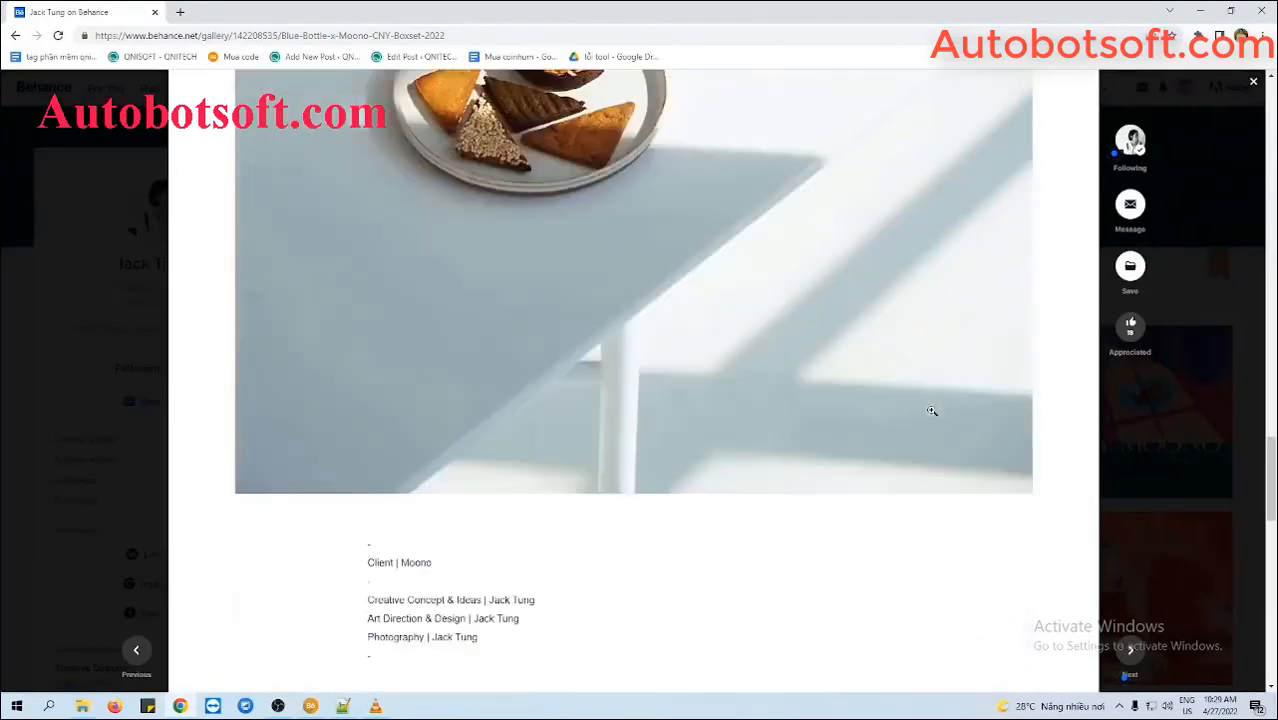